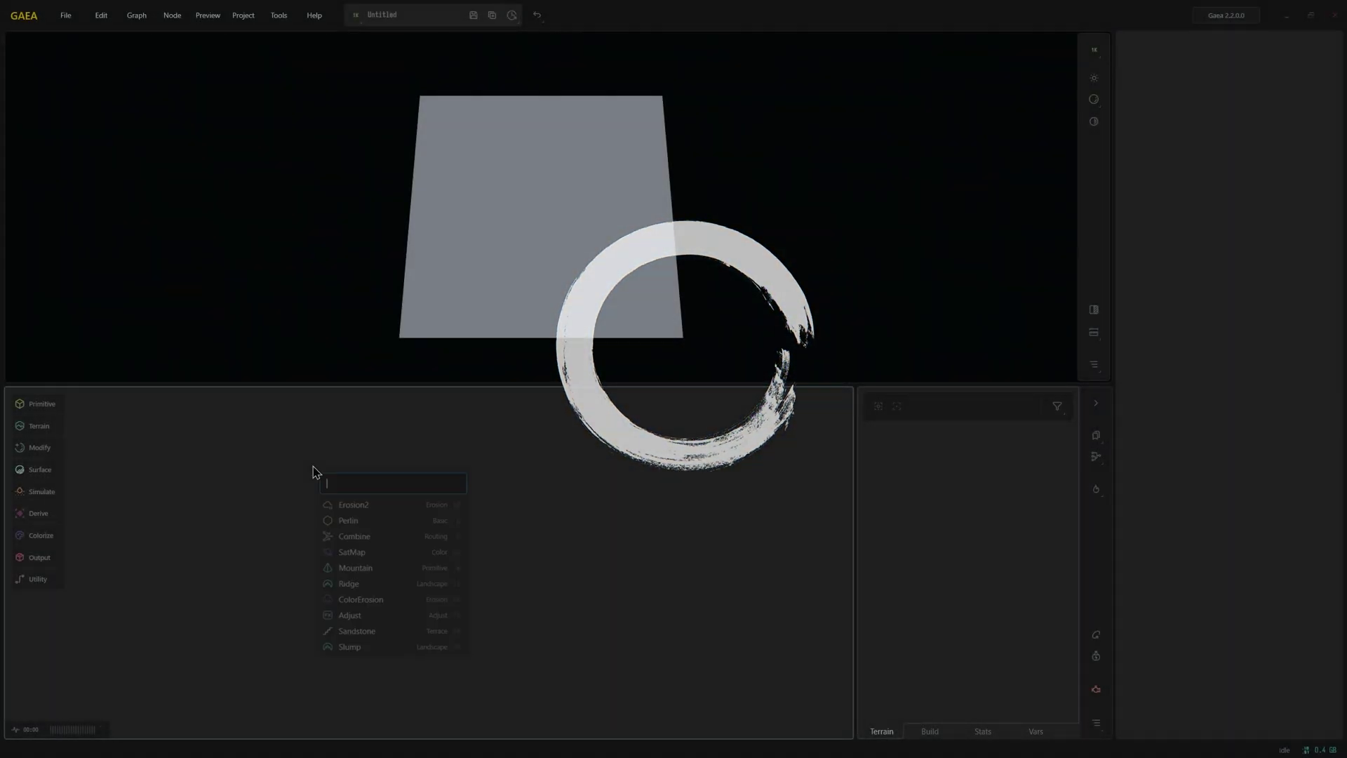
pyautogui.write('mountain')
# Step: Add two Mountain nodes, placing the second below the first
pyautogui.click(356, 505)
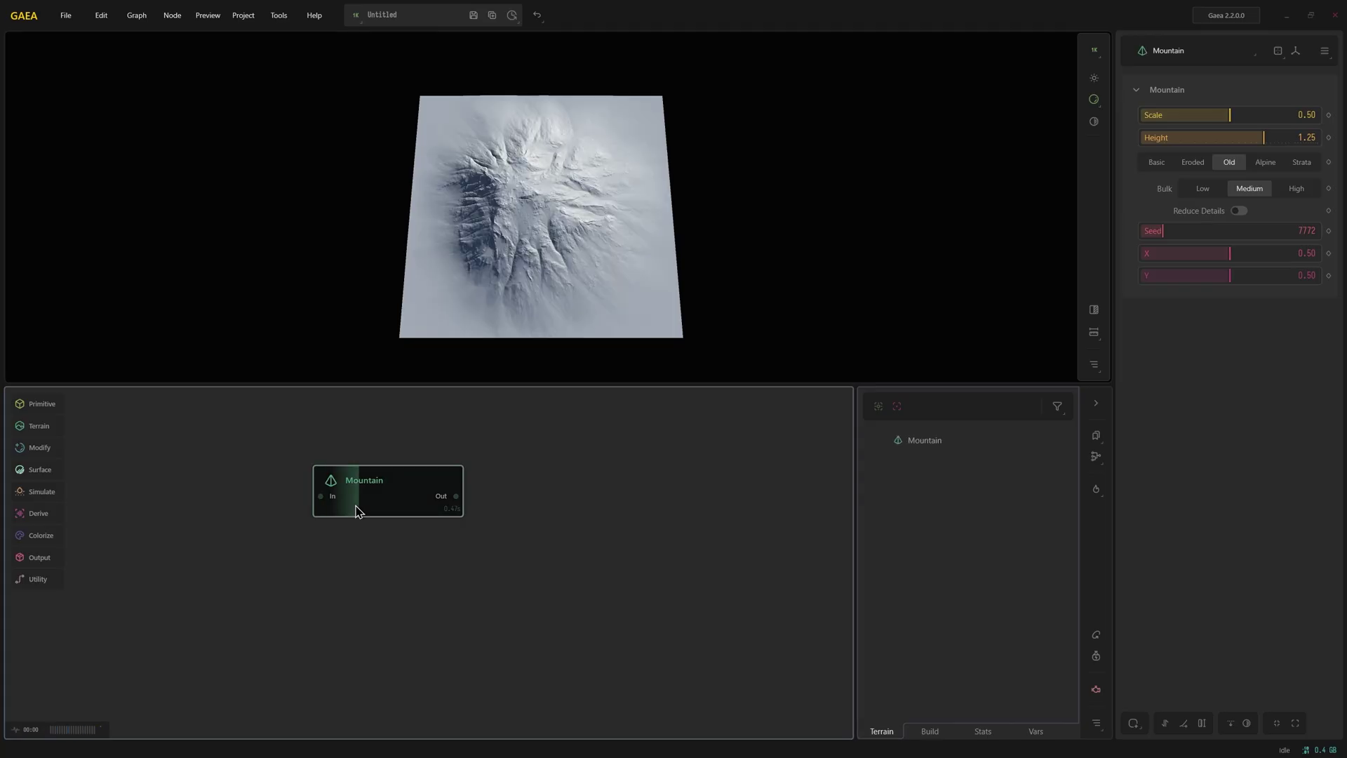
pyautogui.write('m')
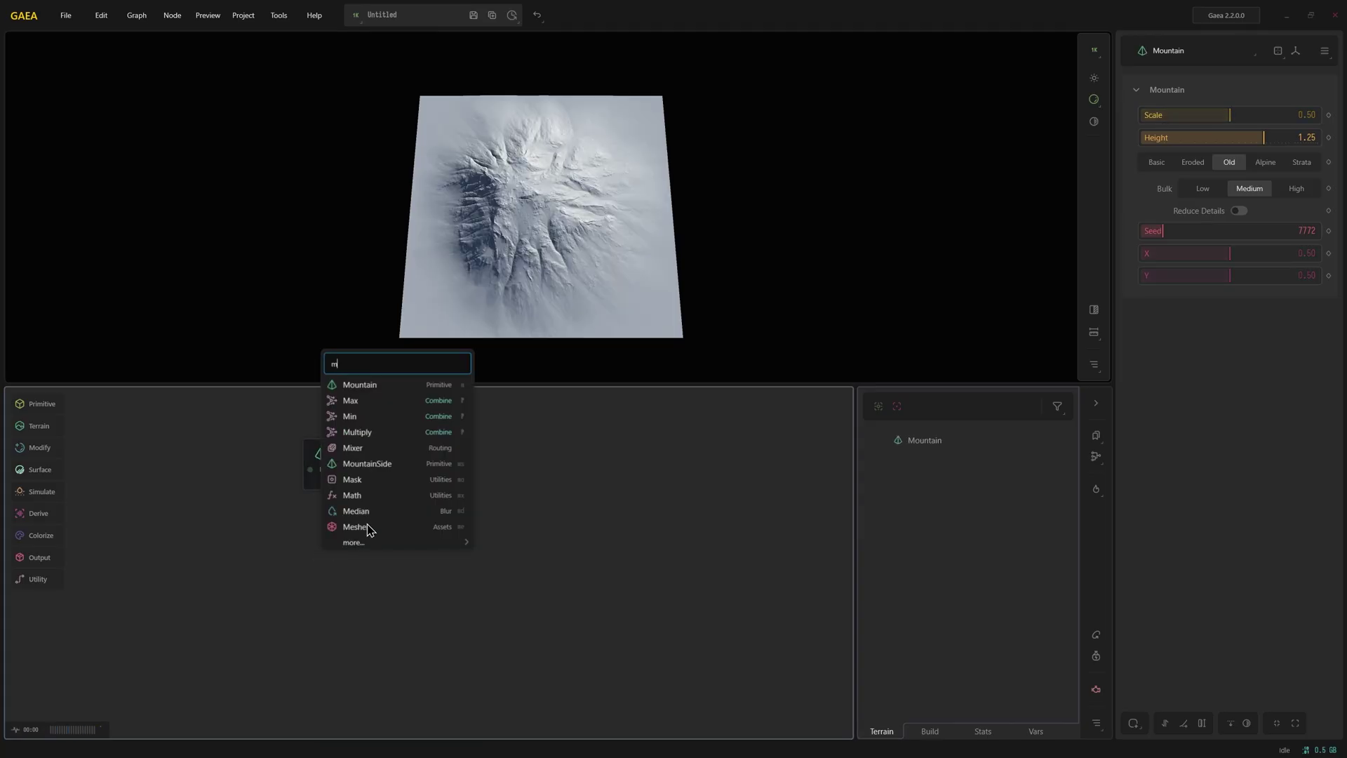
pyautogui.click(373, 386)
pyautogui.moveTo(407, 593)
pyautogui.mouseDown()
pyautogui.moveTo(372, 559)
pyautogui.moveTo(356, 566)
pyautogui.mouseUp()
pyautogui.click(325, 613)
pyautogui.write('m')
# Step: Add a third Mountain under the others and preview the middle one in 3D
pyautogui.click(390, 435)
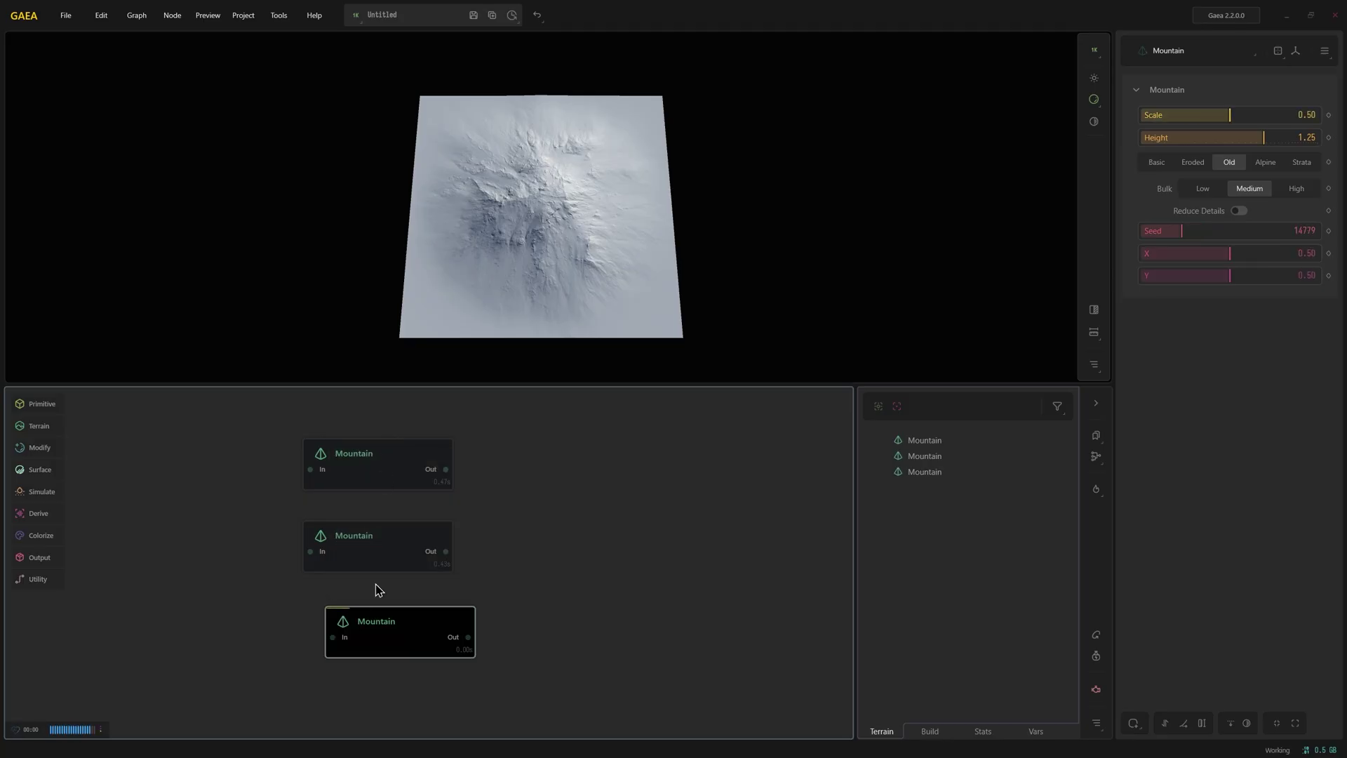
pyautogui.moveTo(385, 642); pyautogui.dragTo(357, 633)
pyautogui.click(374, 561)
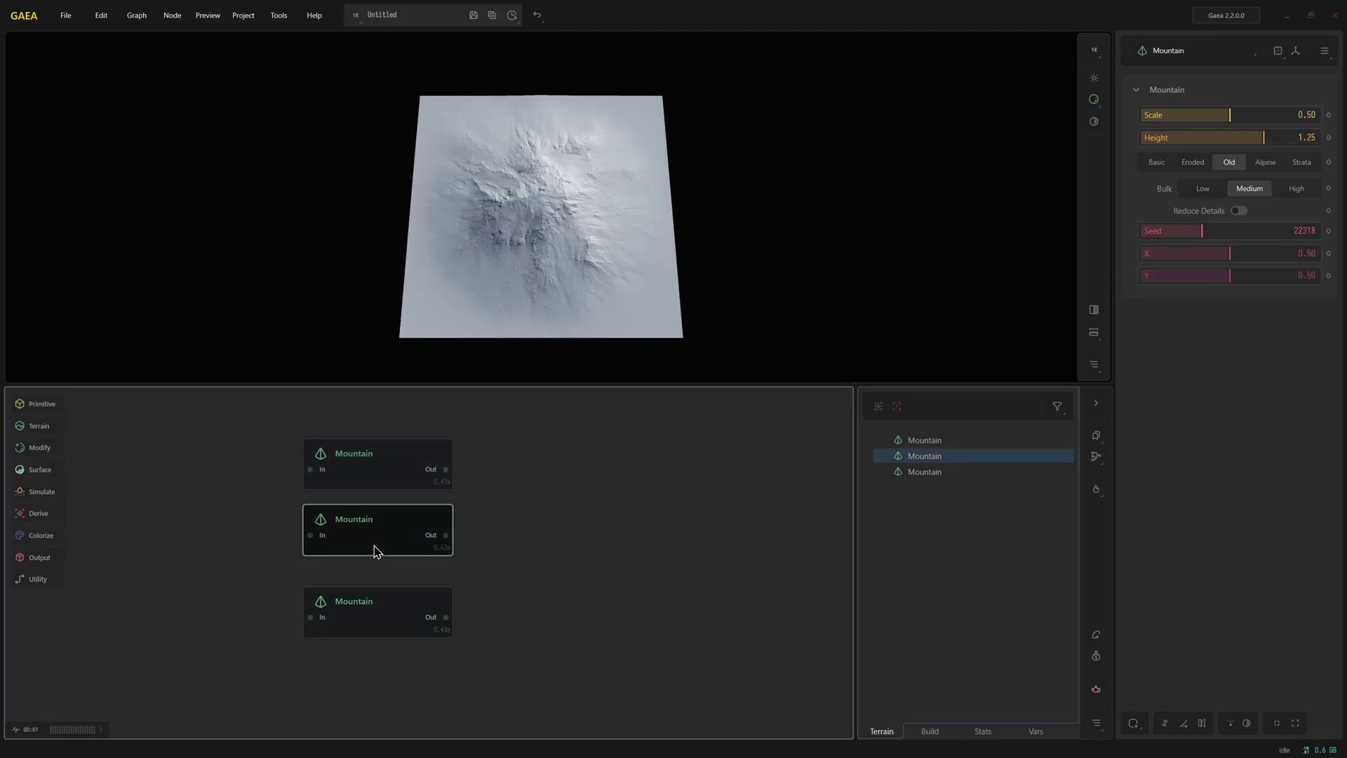
pyautogui.moveTo(478, 288); pyautogui.dragTo(643, 253)
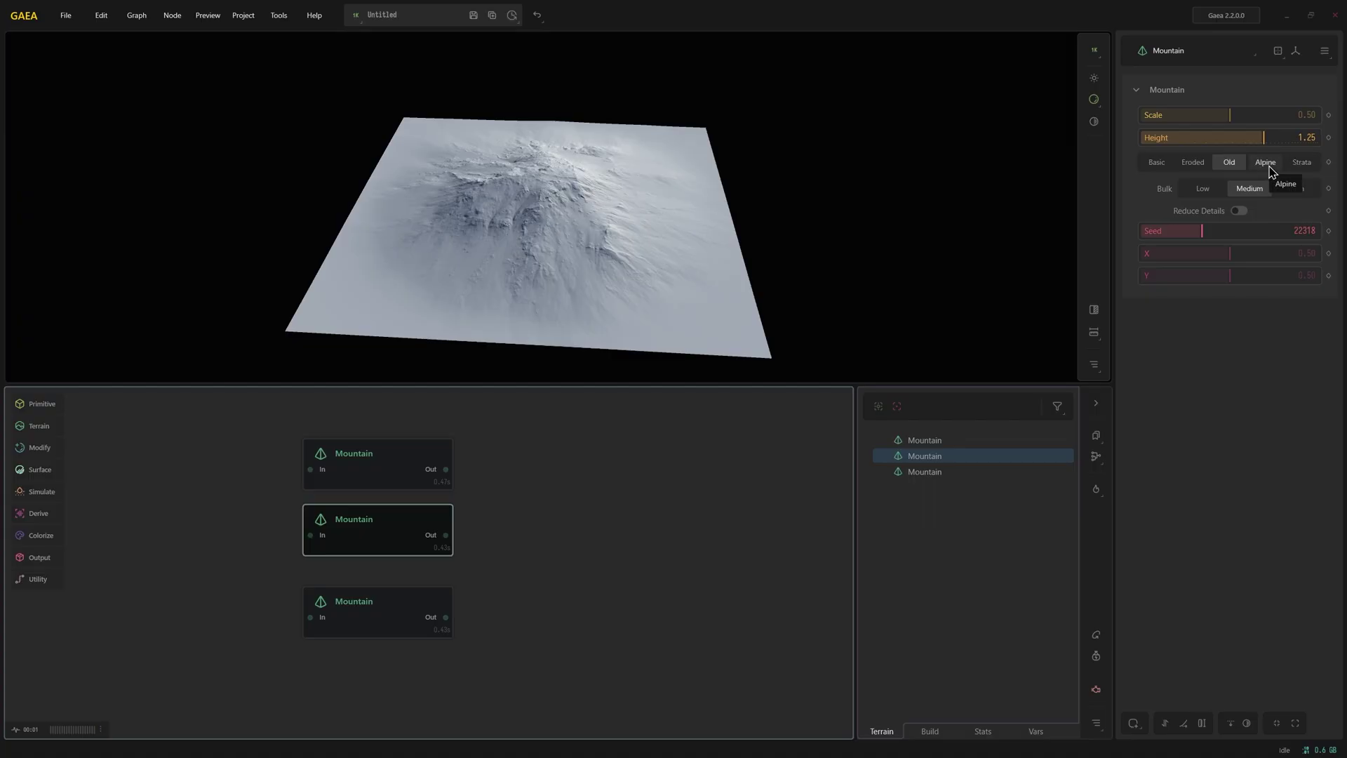
# Step: Give the bottom Mountain the Alpine style
pyautogui.click(388, 460)
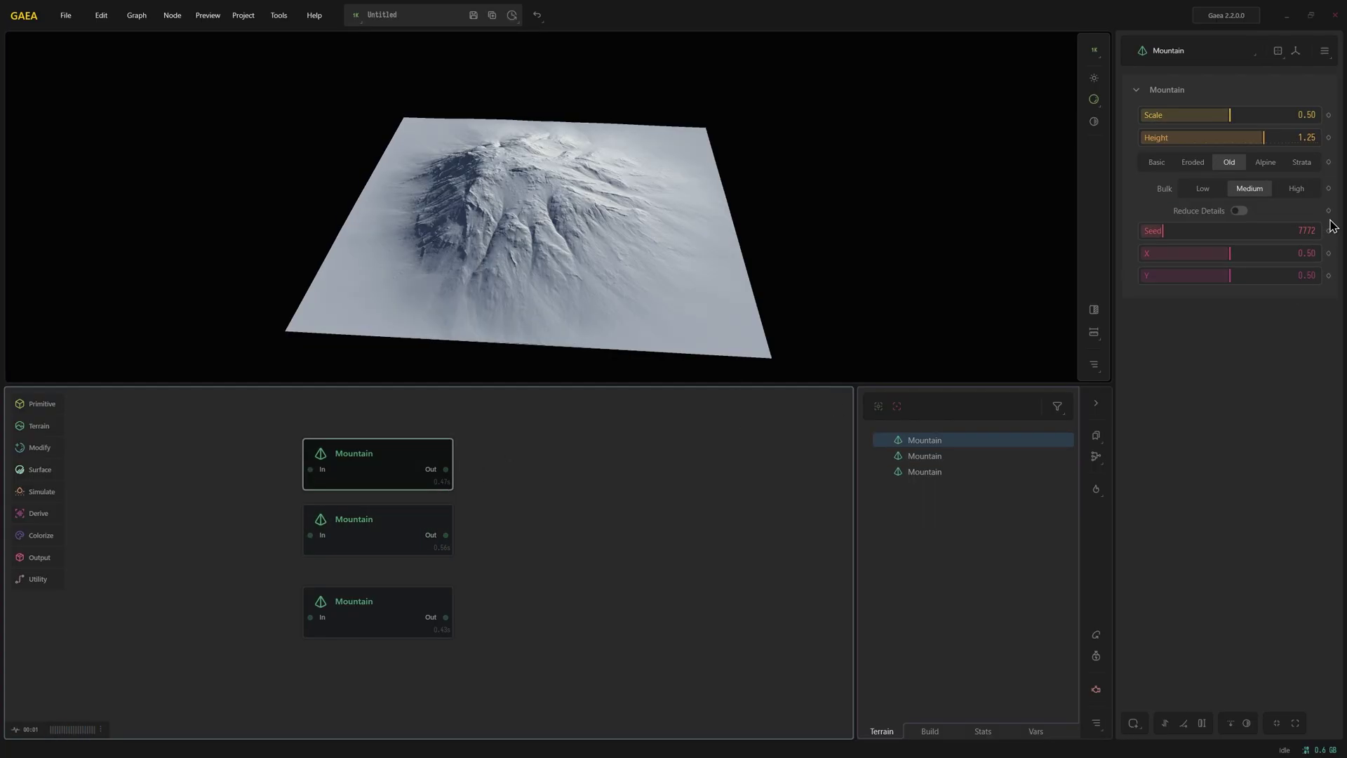
pyautogui.click(376, 609)
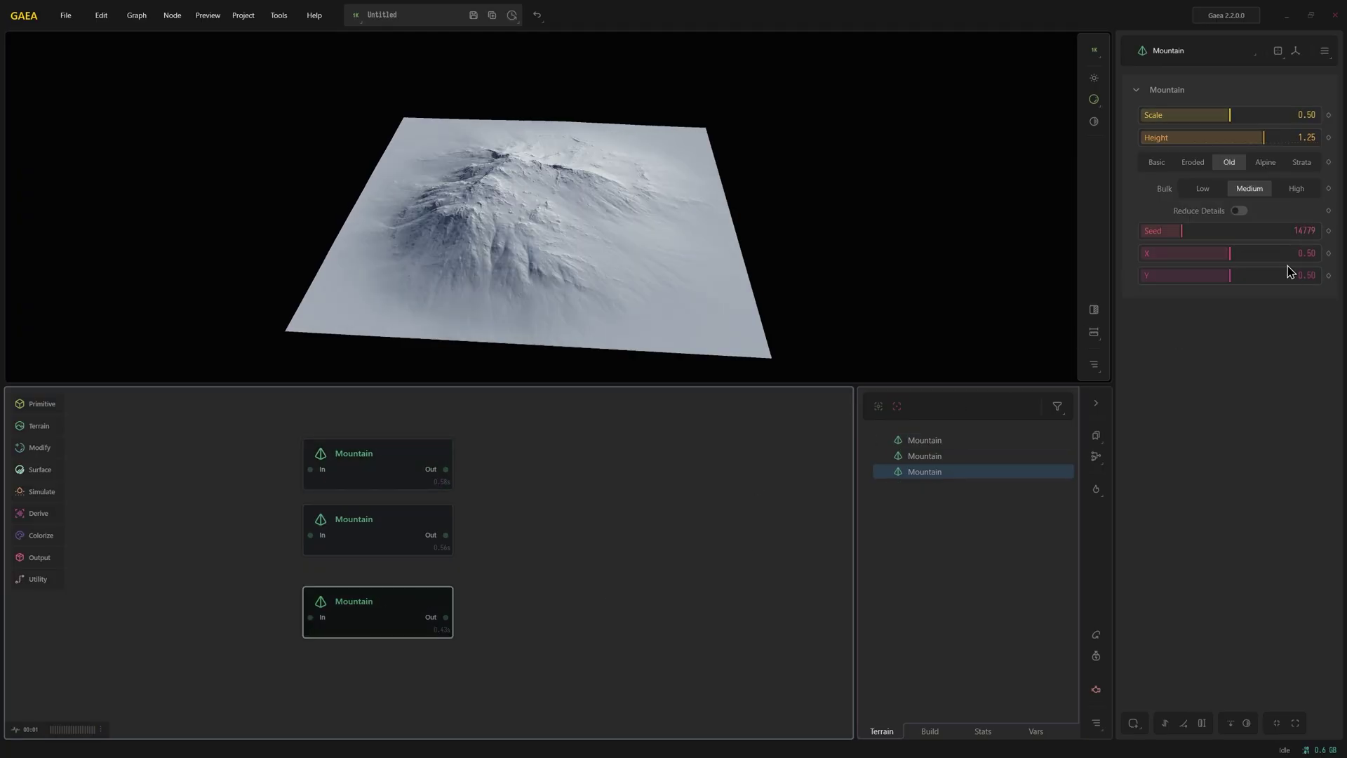
pyautogui.click(1266, 163)
# Step: Switch the middle Mountain to the Strata style
pyautogui.click(413, 456)
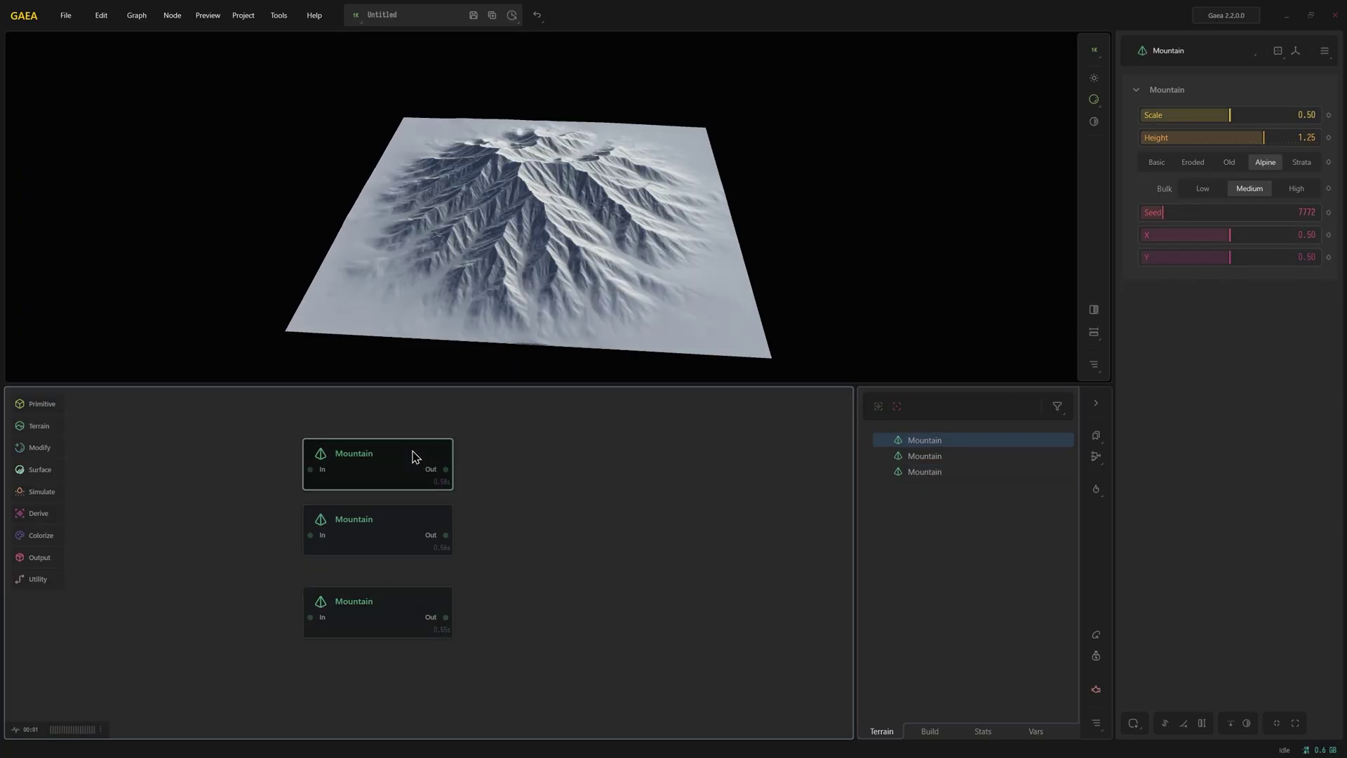
pyautogui.click(393, 552)
pyautogui.click(396, 630)
pyautogui.click(388, 554)
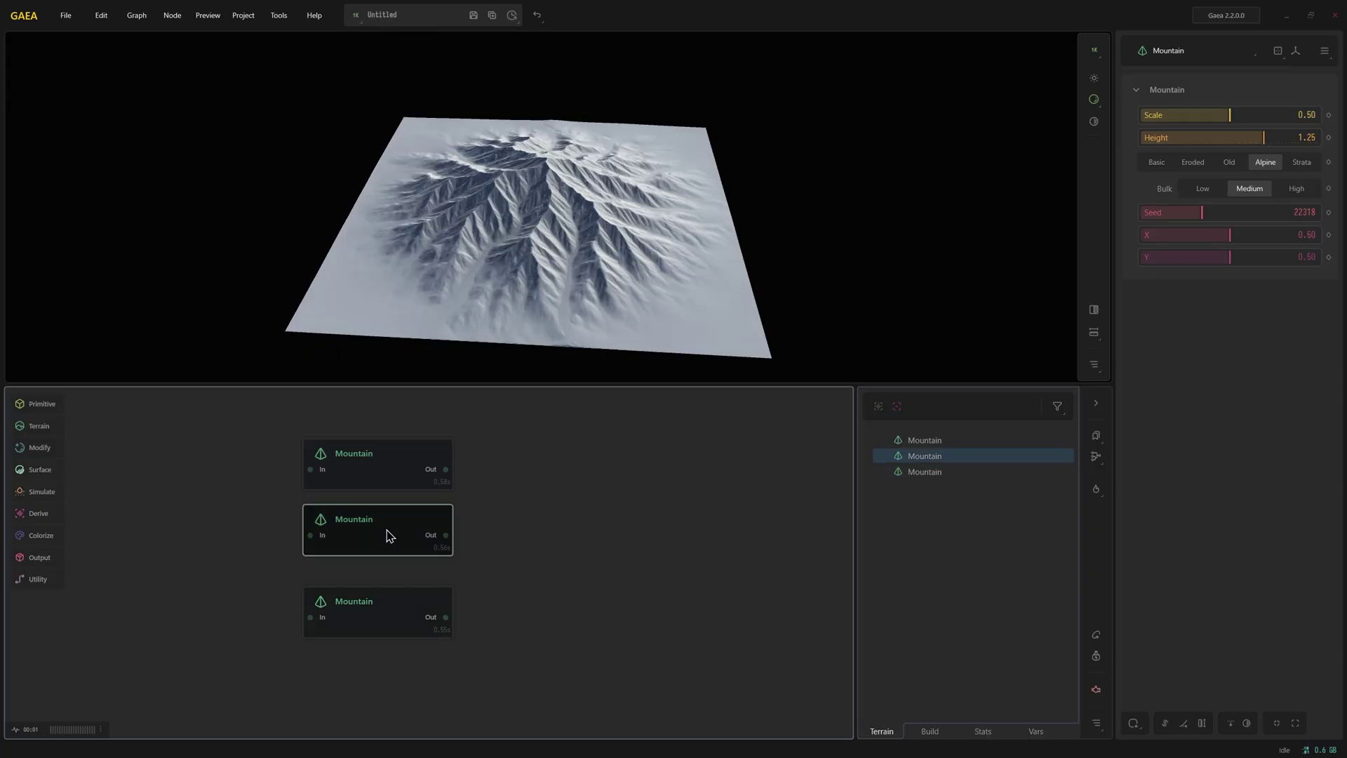
pyautogui.click(1305, 162)
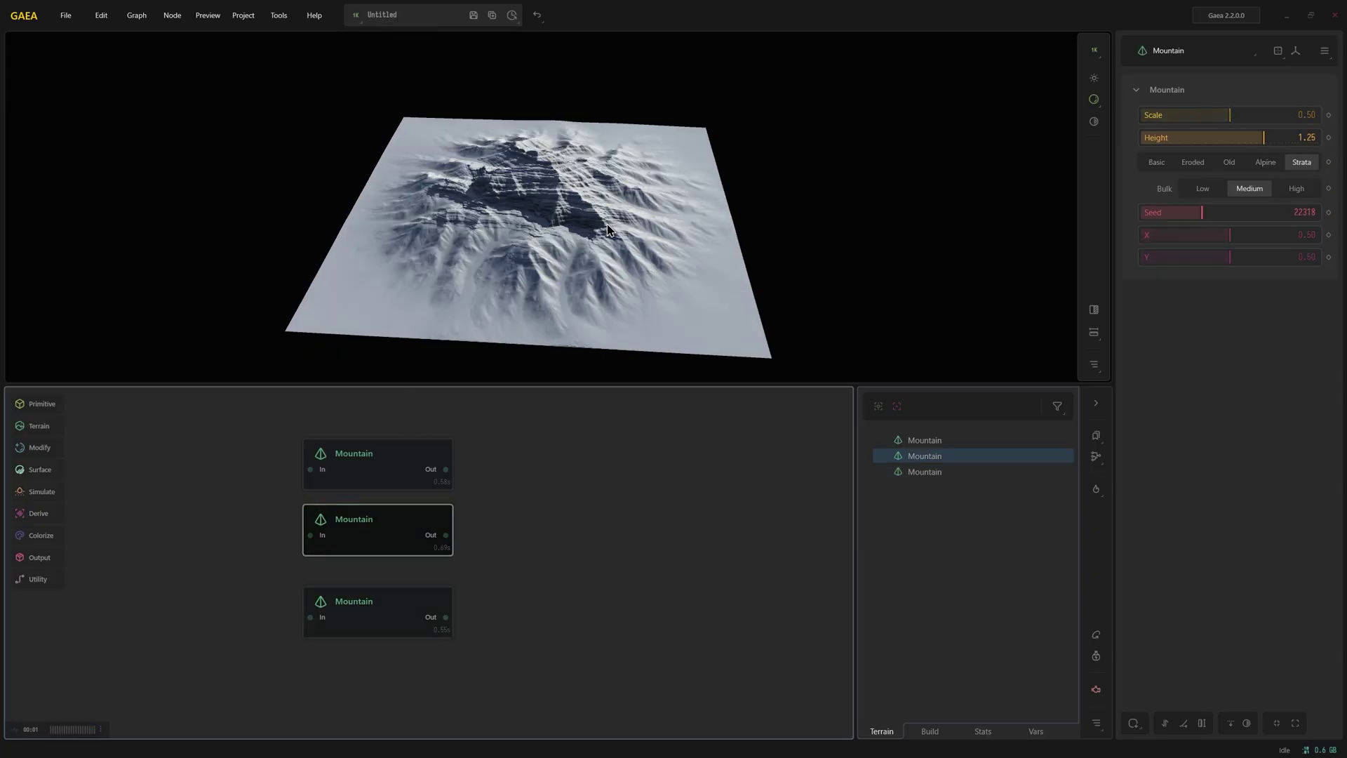
# Step: Orbit the preview and compare the top, middle and bottom Mountain terrains
pyautogui.moveTo(538, 257); pyautogui.dragTo(577, 218)
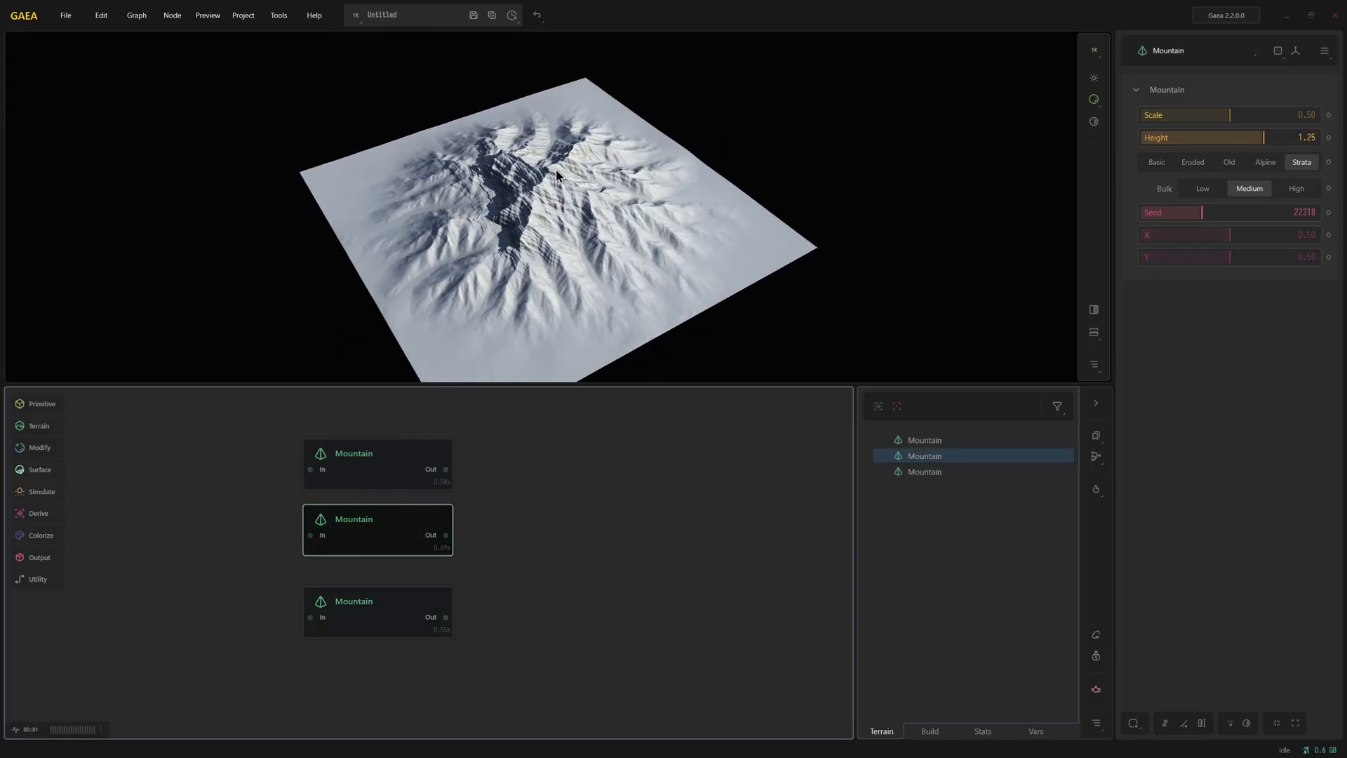
pyautogui.moveTo(578, 273); pyautogui.dragTo(618, 272)
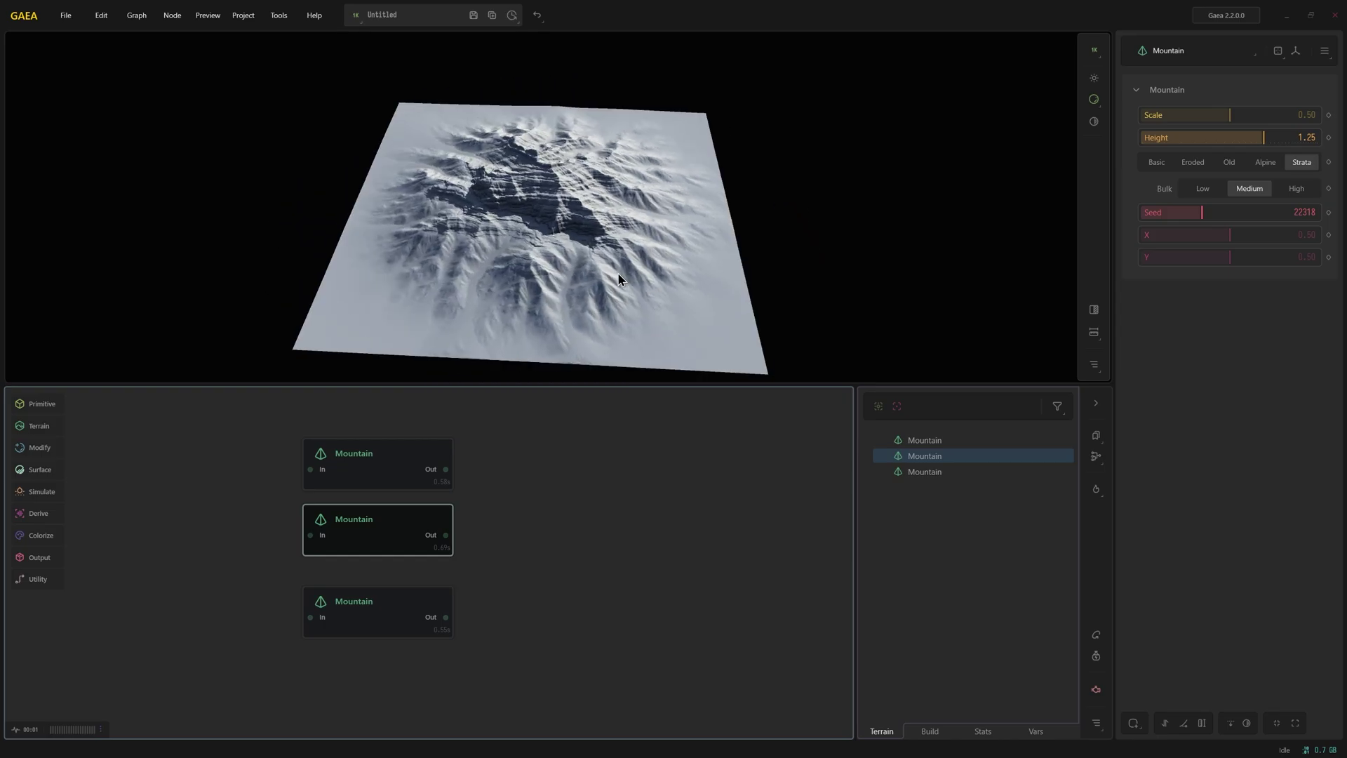
pyautogui.click(441, 484)
pyautogui.click(391, 547)
pyautogui.click(378, 621)
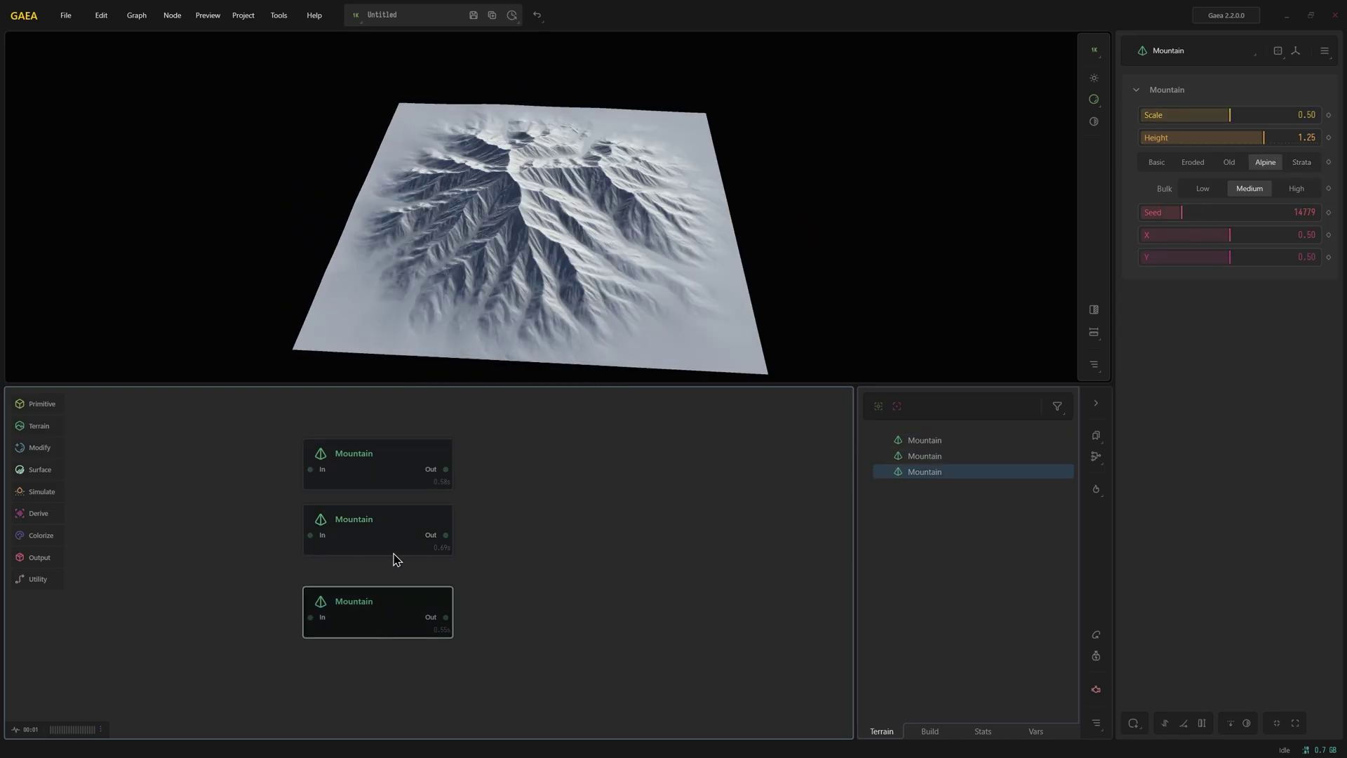
pyautogui.moveTo(391, 559)
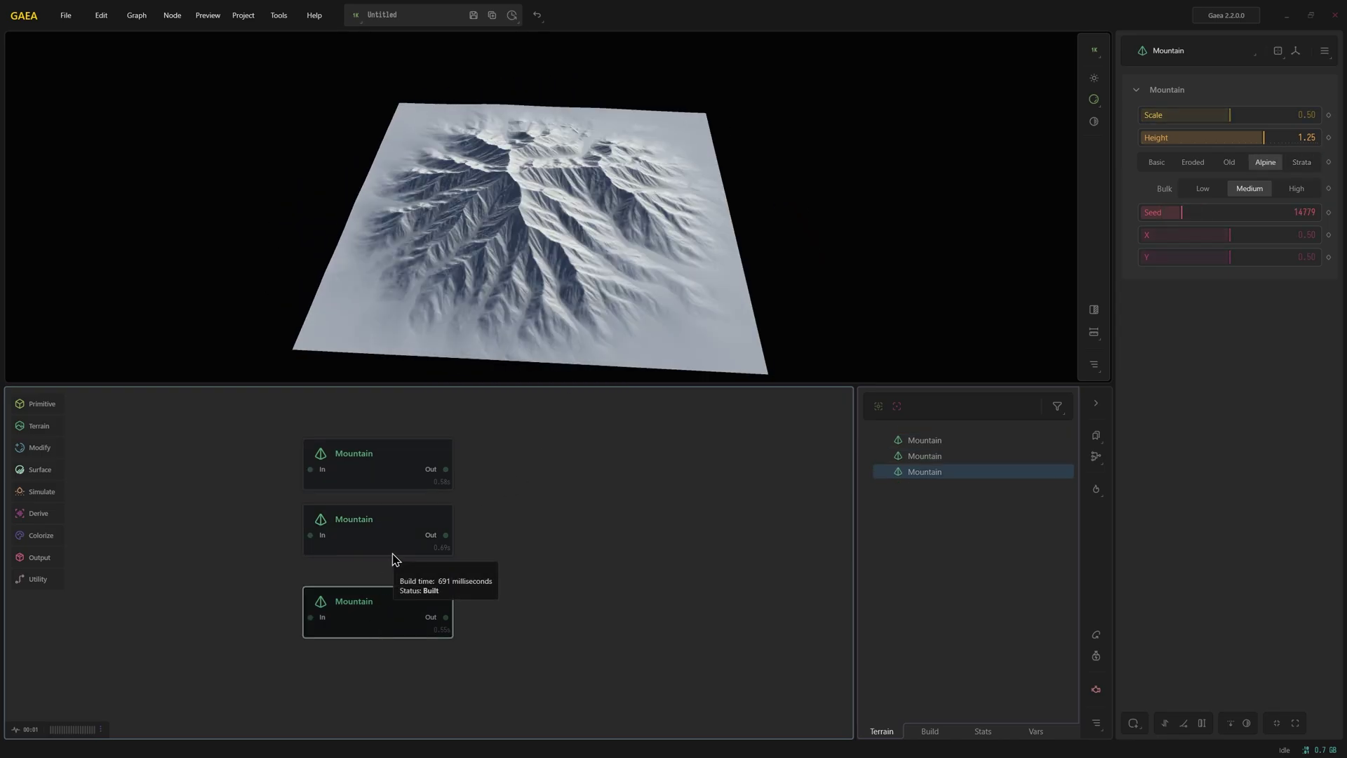
pyautogui.moveTo(601, 571)
pyautogui.mouseDown(button='middle')
pyautogui.moveTo(393, 549)
pyautogui.moveTo(478, 551)
pyautogui.mouseUp(button='middle')
# Step: Wire new Transform nodes to the top and middle Mountains and align them
pyautogui.moveTo(381, 499); pyautogui.dragTo(452, 500, button='middle')
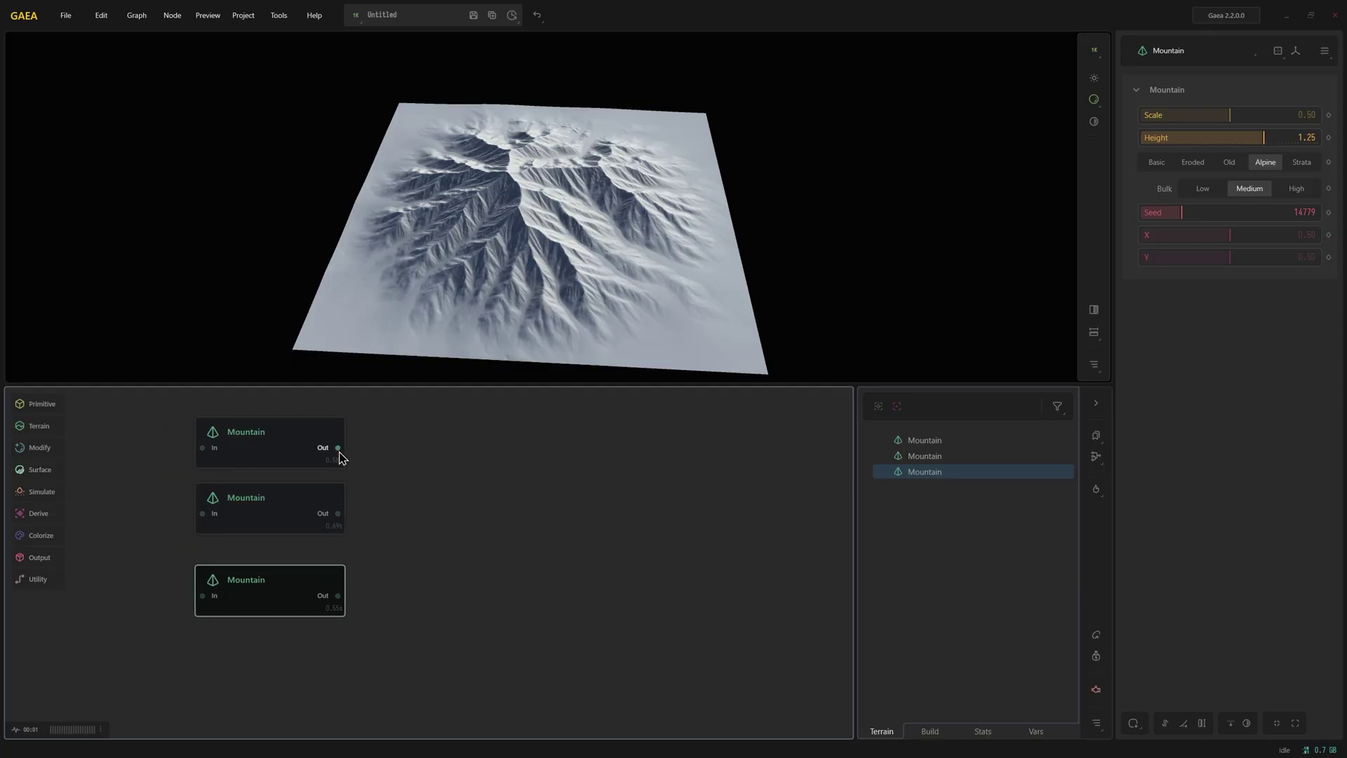
pyautogui.moveTo(337, 448); pyautogui.dragTo(453, 478)
pyautogui.write('tr')
pyautogui.click(485, 525)
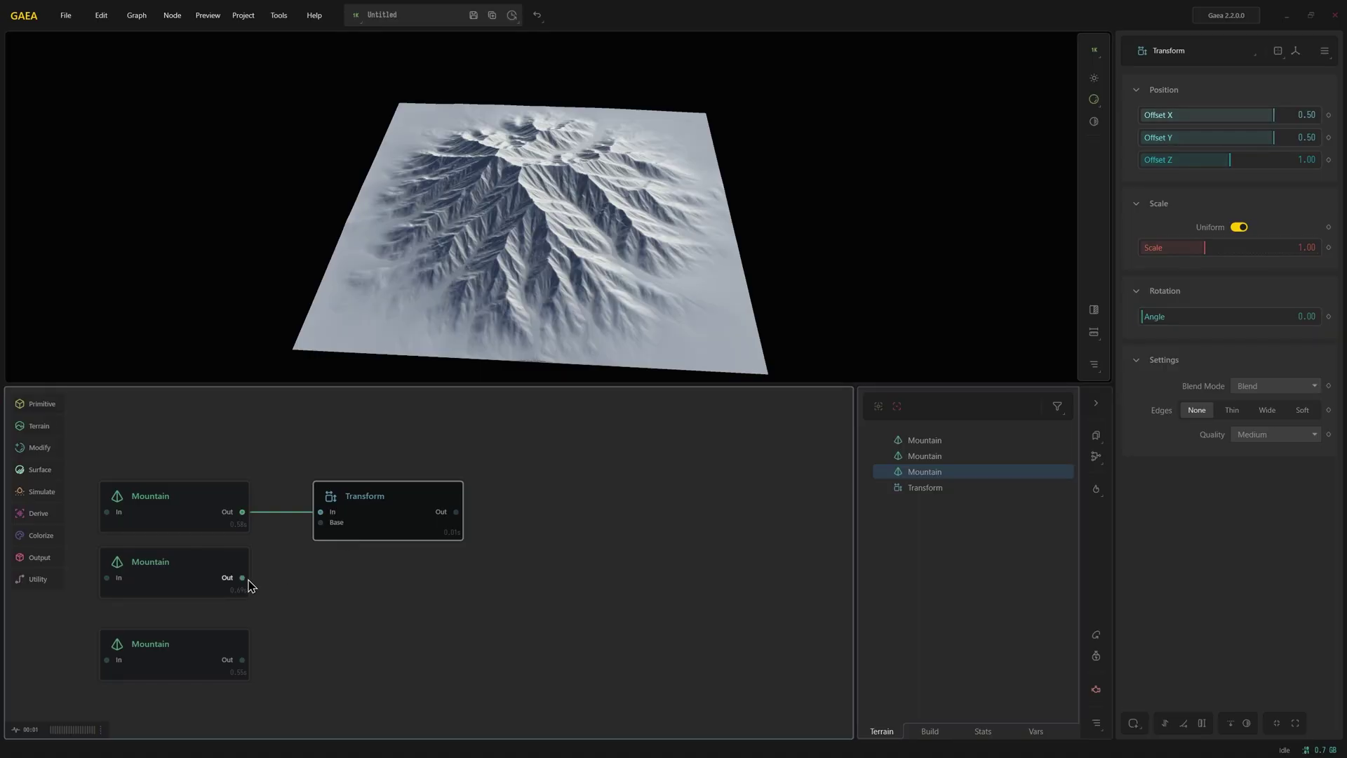
pyautogui.moveTo(249, 585); pyautogui.dragTo(324, 595)
pyautogui.write('tra')
pyautogui.press('Return')
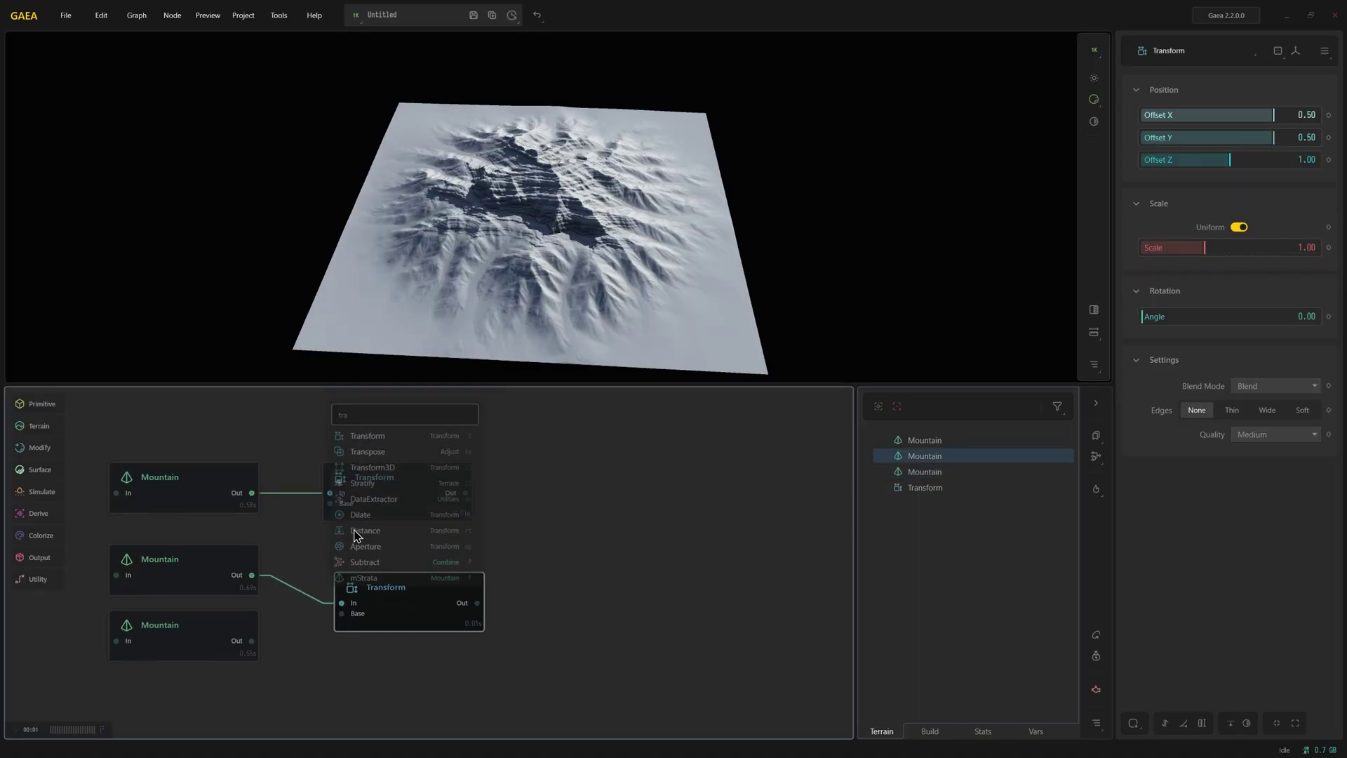
pyautogui.moveTo(412, 568); pyautogui.dragTo(400, 529)
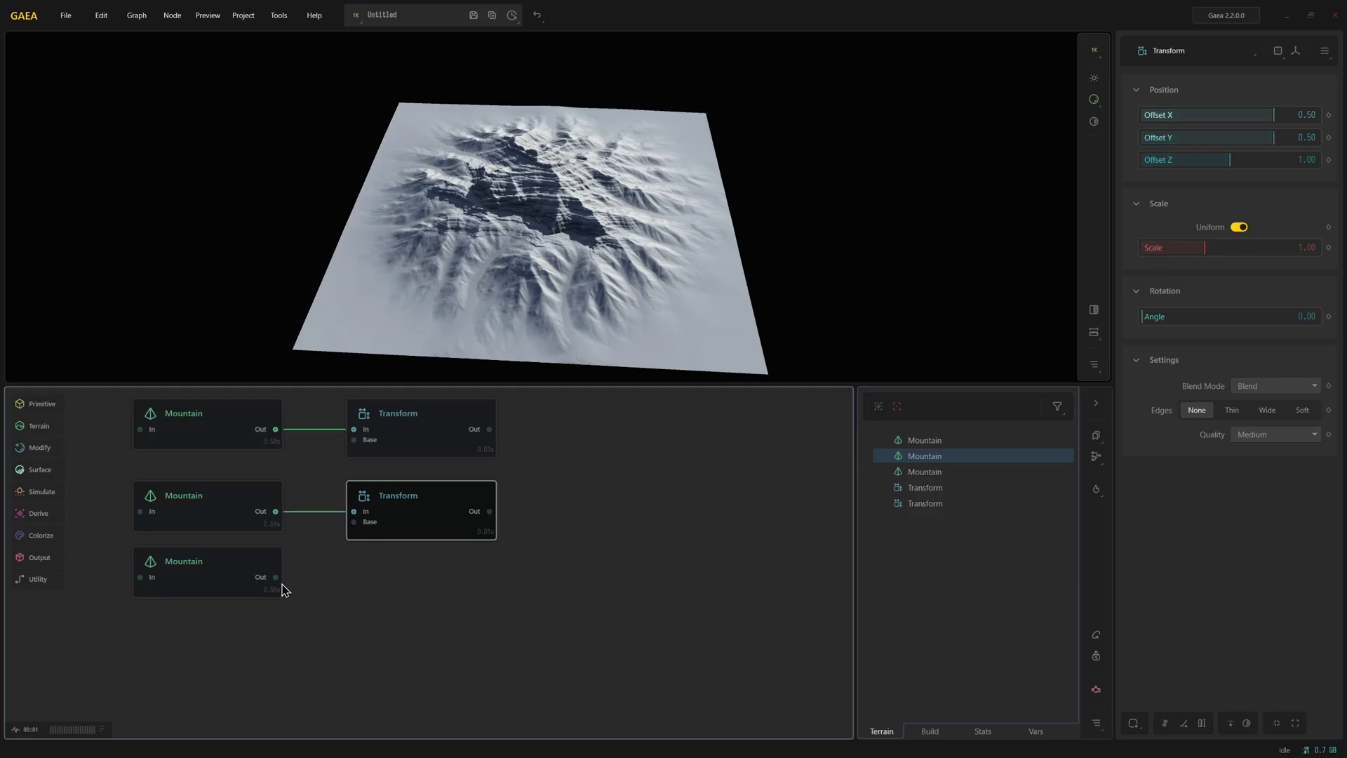
# Step: Add and align a Transform node for the bottom Mountain
pyautogui.moveTo(276, 578); pyautogui.dragTo(325, 588)
pyautogui.write('tra')
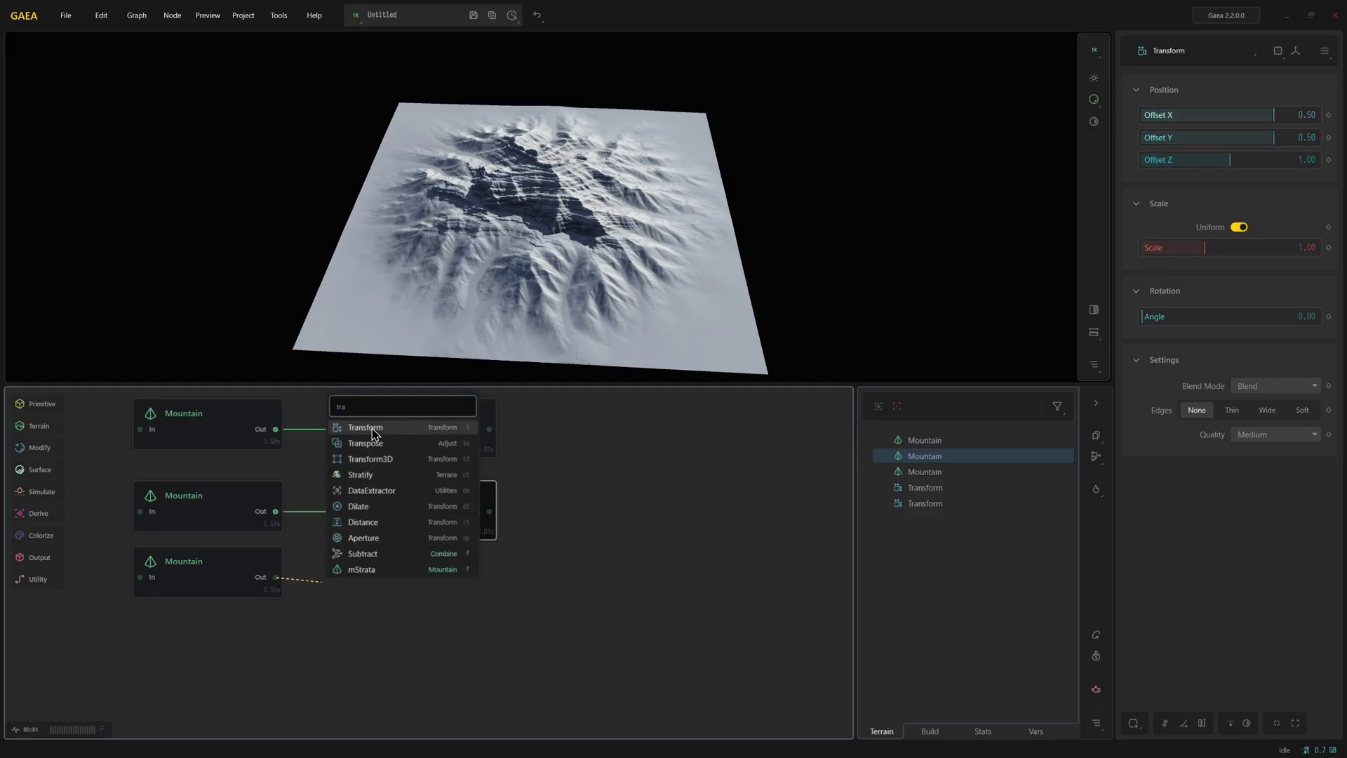
pyautogui.click(372, 429)
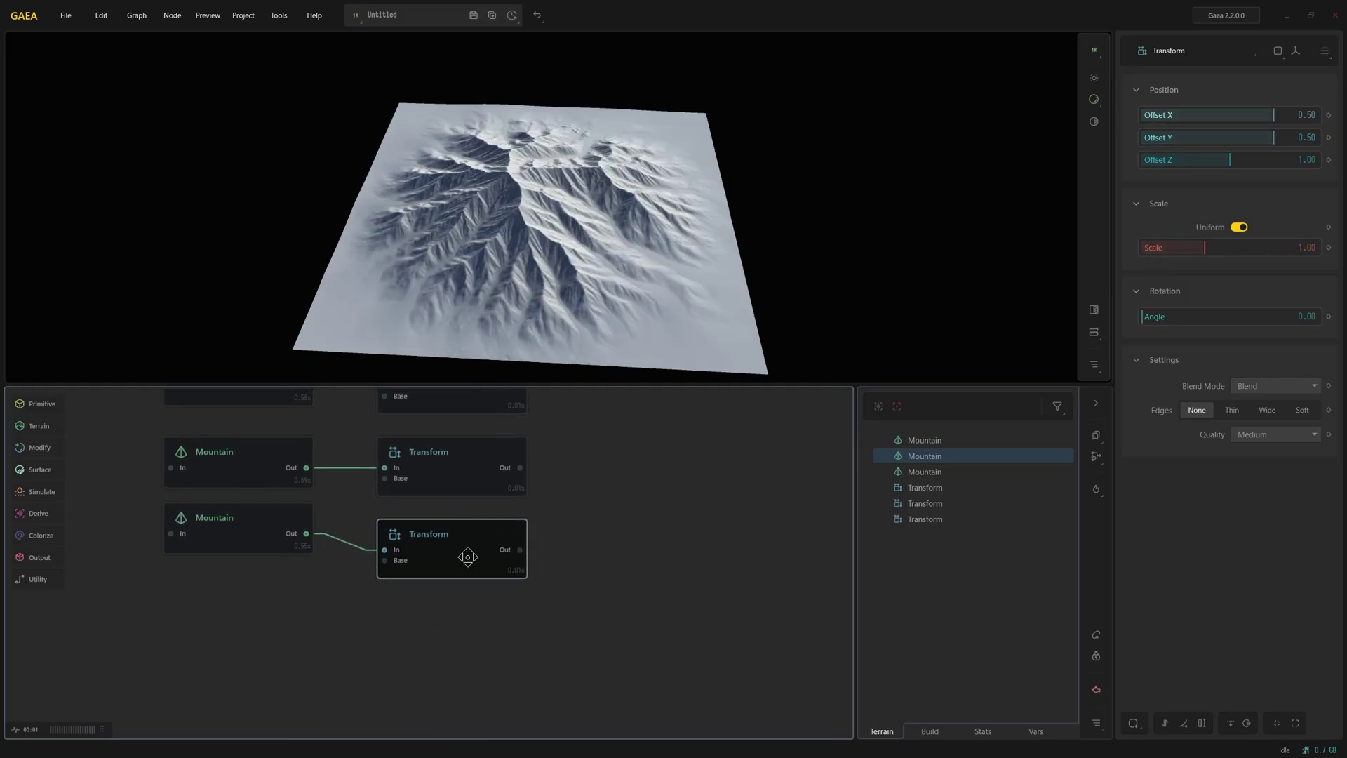
pyautogui.moveTo(256, 613); pyautogui.dragTo(256, 624)
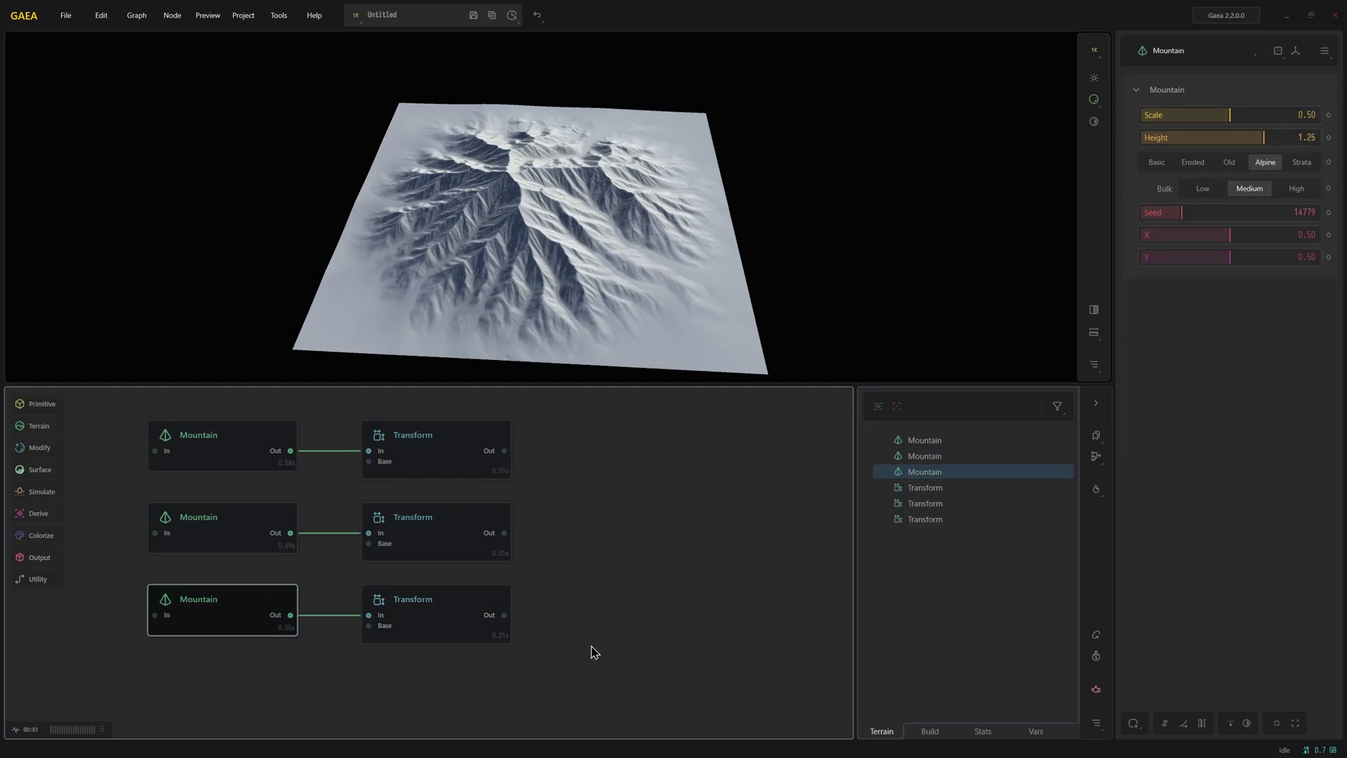
pyautogui.moveTo(592, 653); pyautogui.dragTo(354, 421)
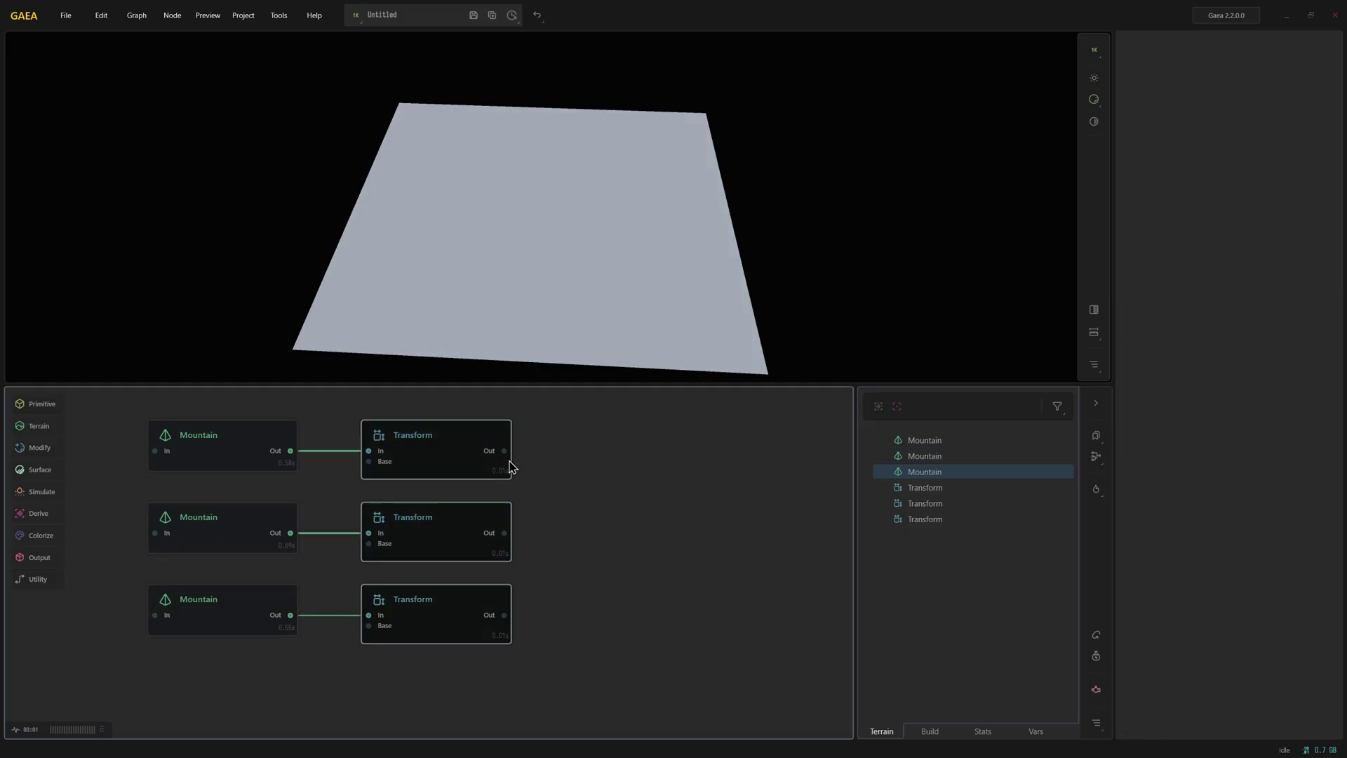
# Step: Feed the three selected Transforms into a Combine node as inputs
pyautogui.press('c')
pyautogui.rightClick(432, 452)
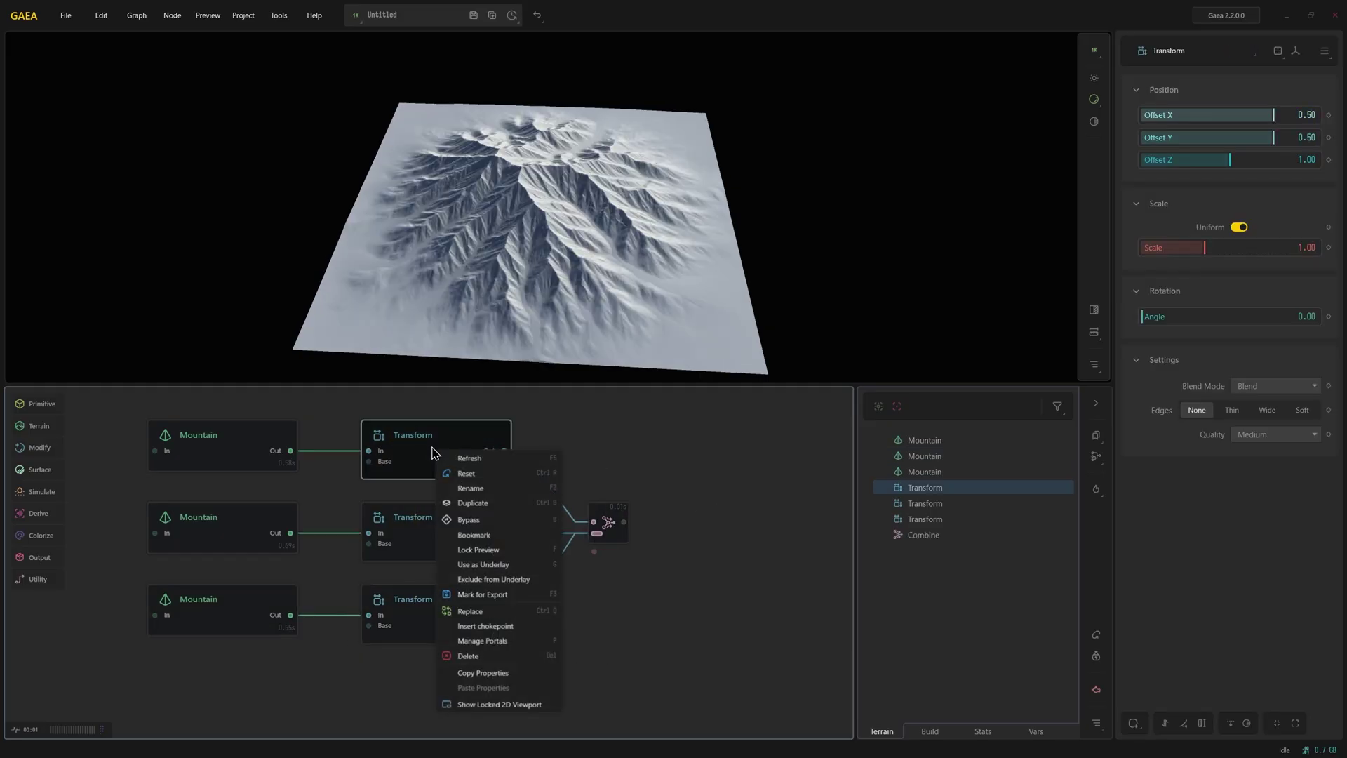
pyautogui.click(441, 631)
pyautogui.moveTo(440, 631); pyautogui.dragTo(472, 473)
pyautogui.rightClick(475, 467)
pyautogui.moveTo(531, 551)
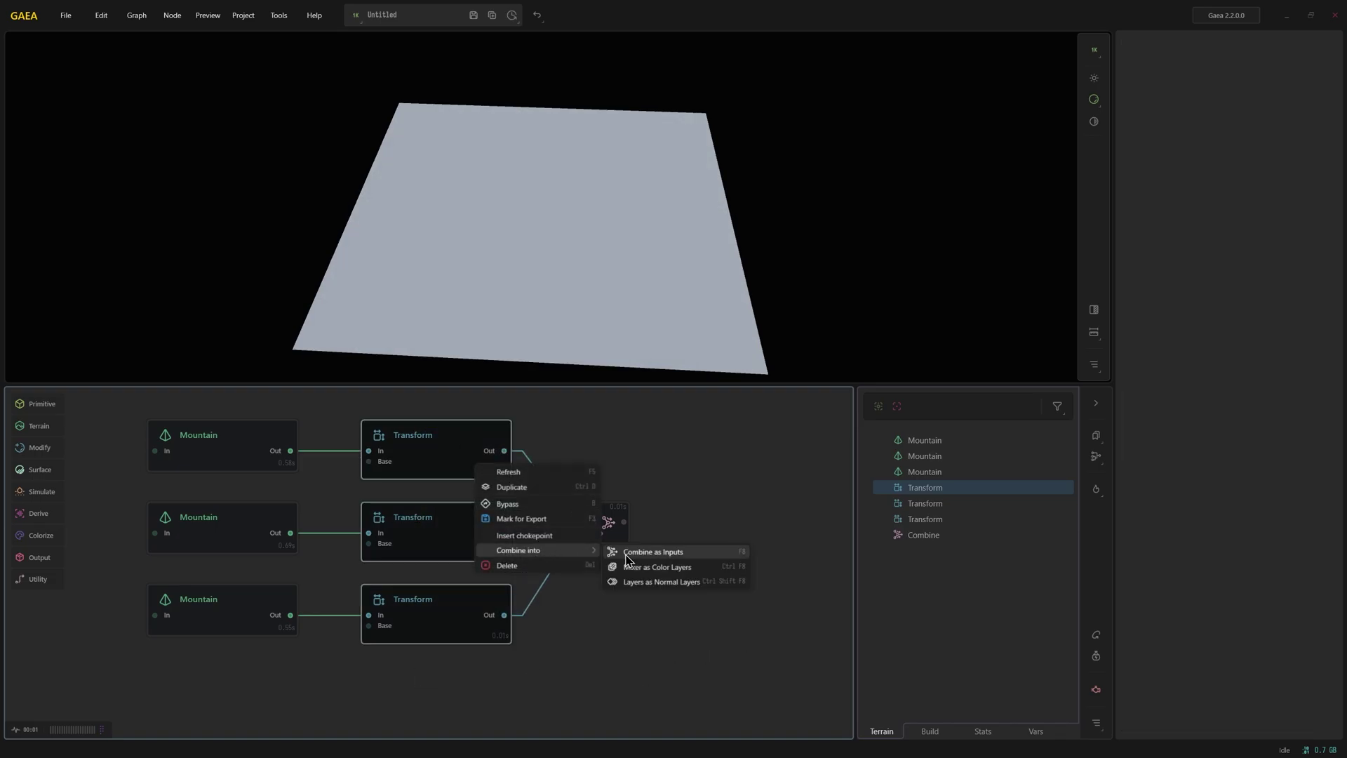
pyautogui.click(627, 554)
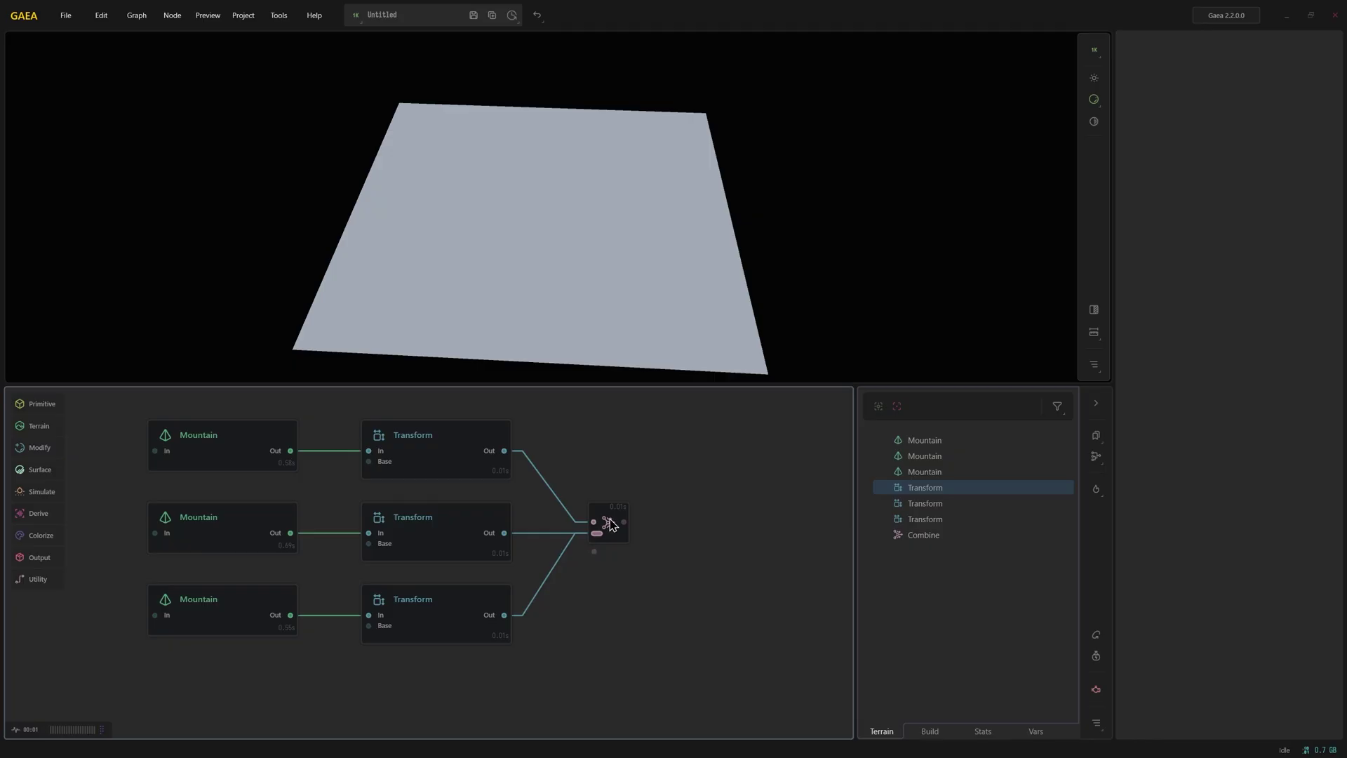
# Step: Set the Combine node to Max blending with Ratio 1.00
pyautogui.click(610, 525)
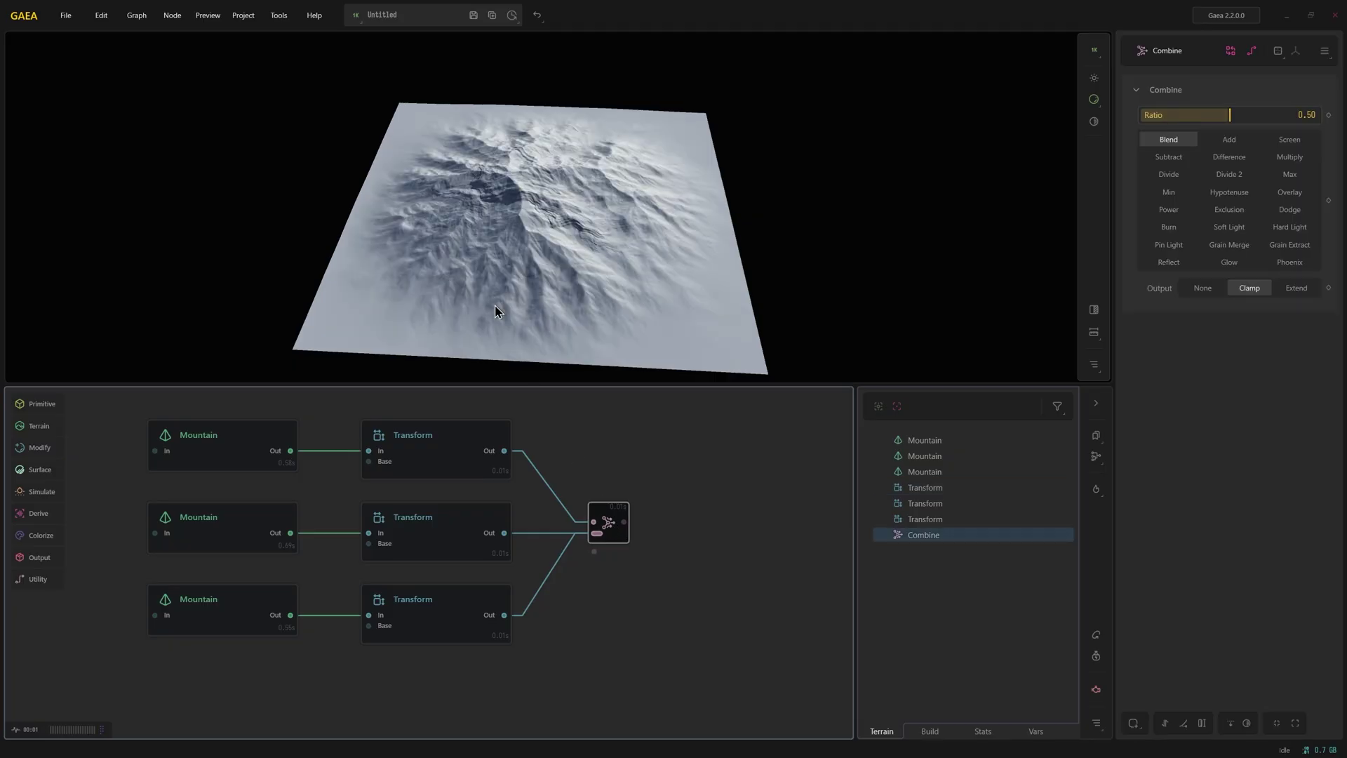
pyautogui.click(1286, 175)
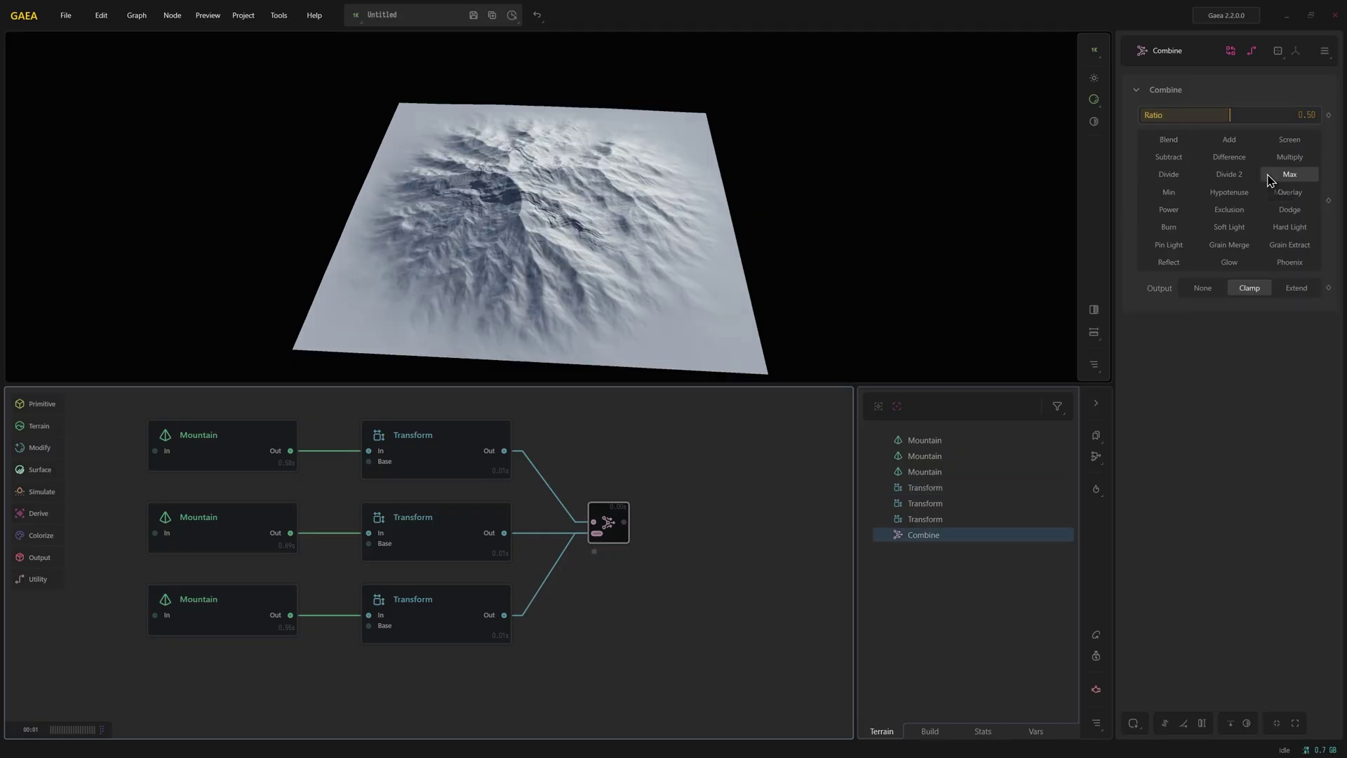
pyautogui.moveTo(1303, 118); pyautogui.dragTo(1318, 115)
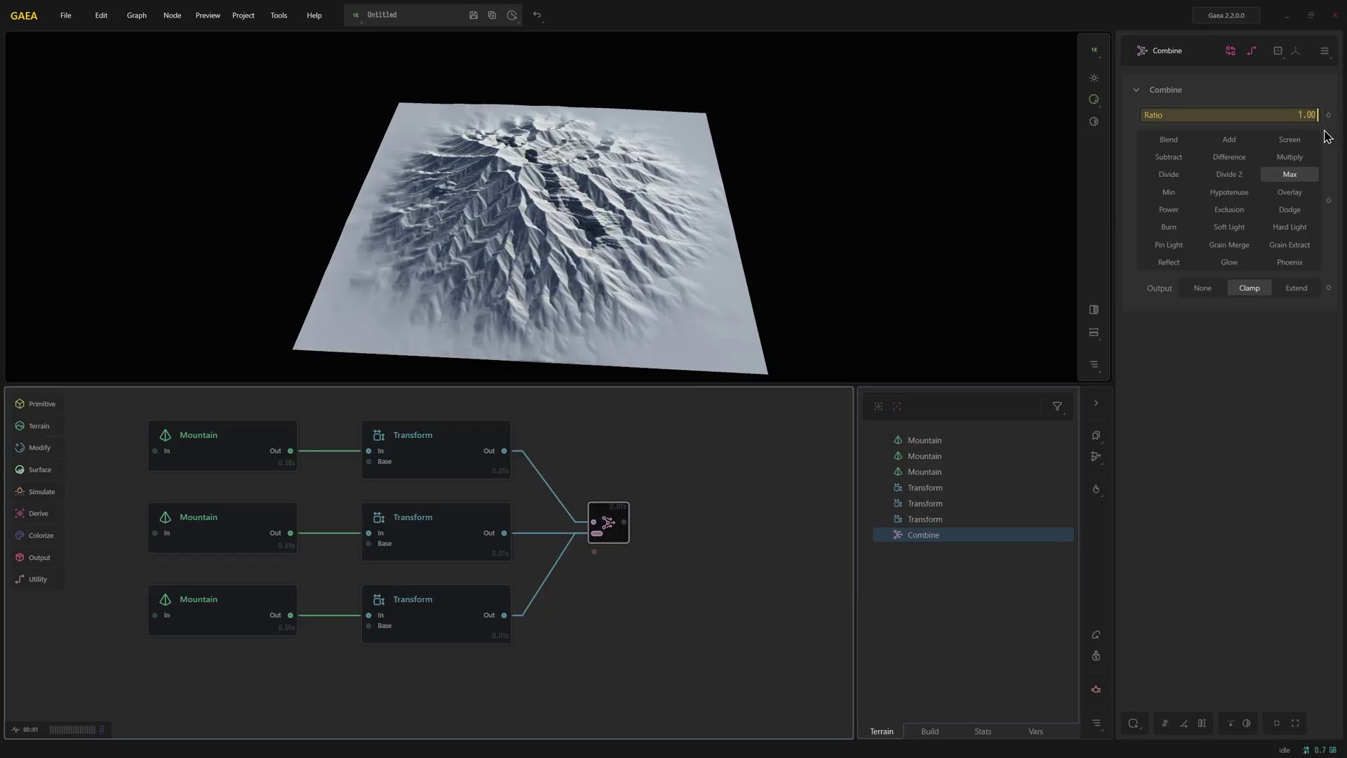
pyautogui.moveTo(703, 653); pyautogui.dragTo(584, 642, button='middle')
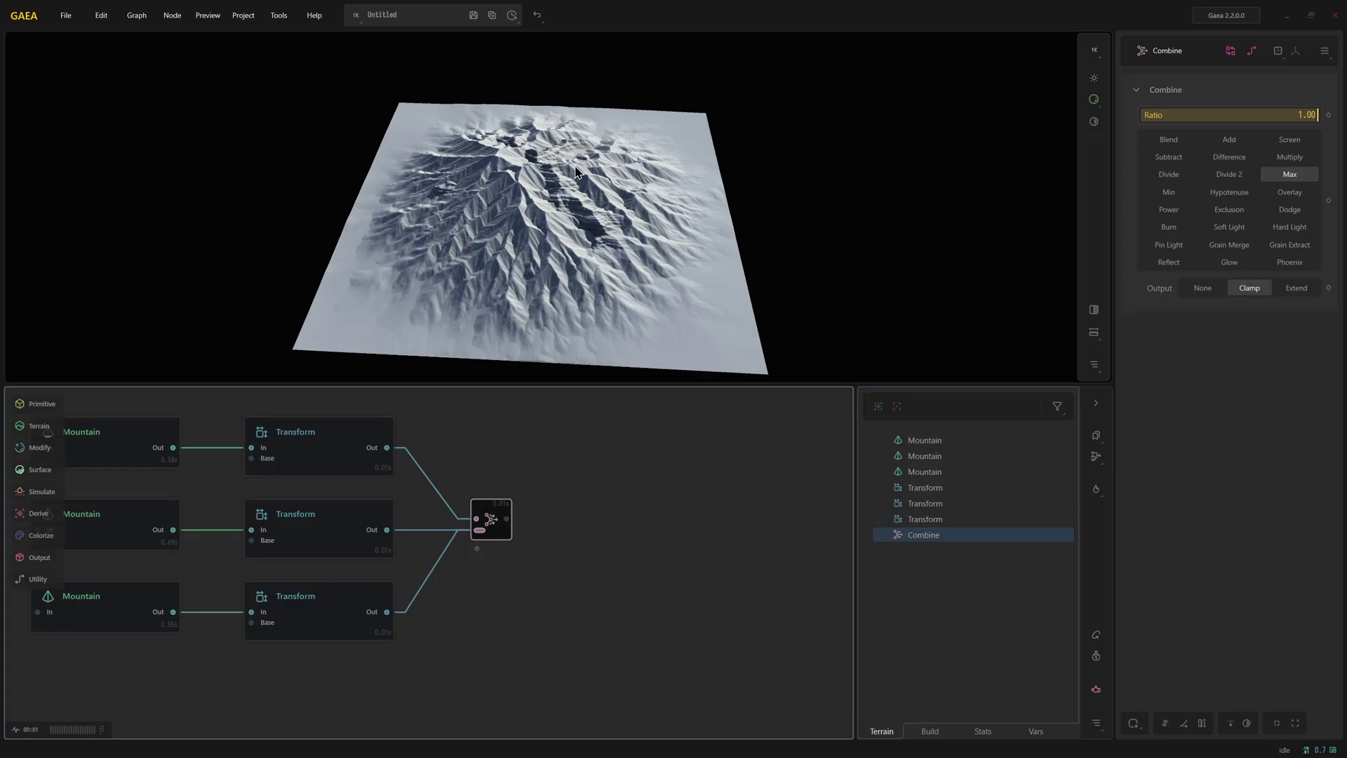
# Step: Lock the preview on Combine and move the first mountain with the gizmo
pyautogui.rightClick(492, 527)
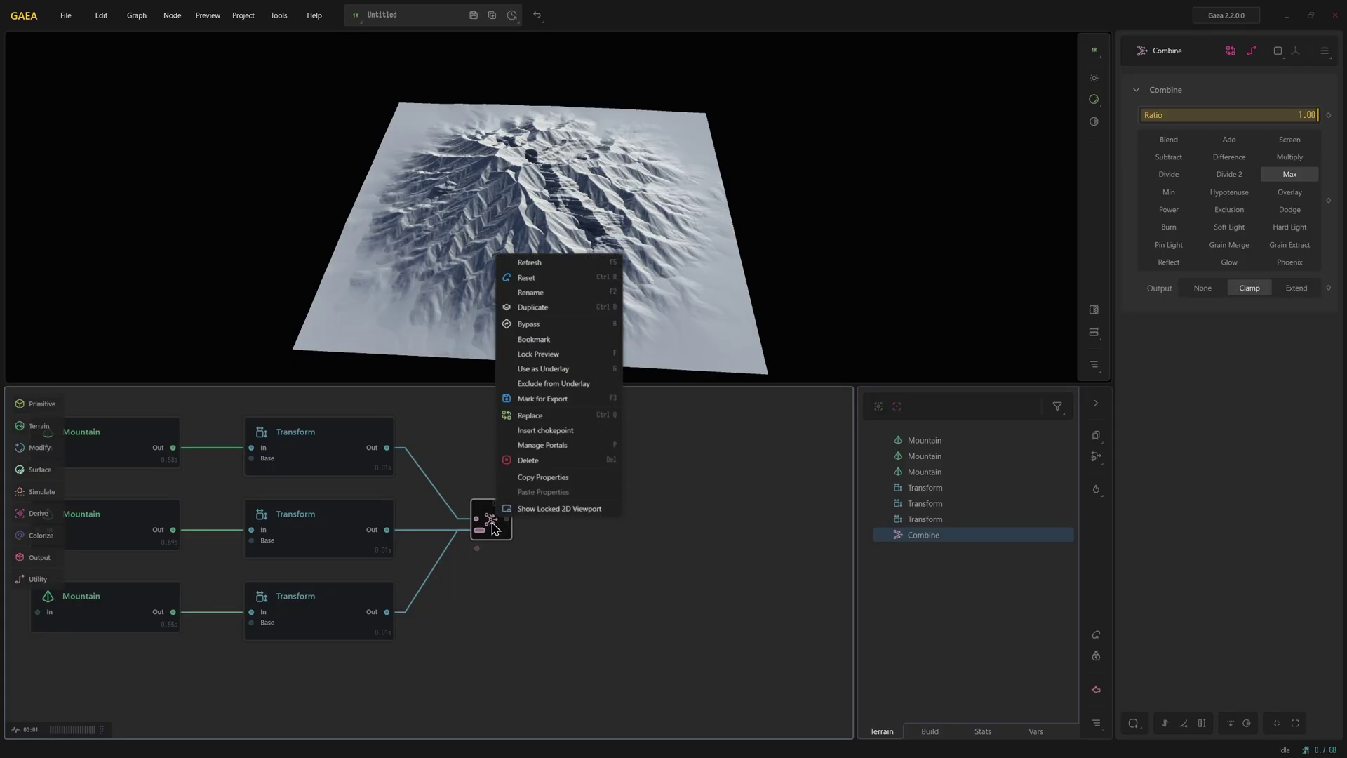
pyautogui.click(545, 355)
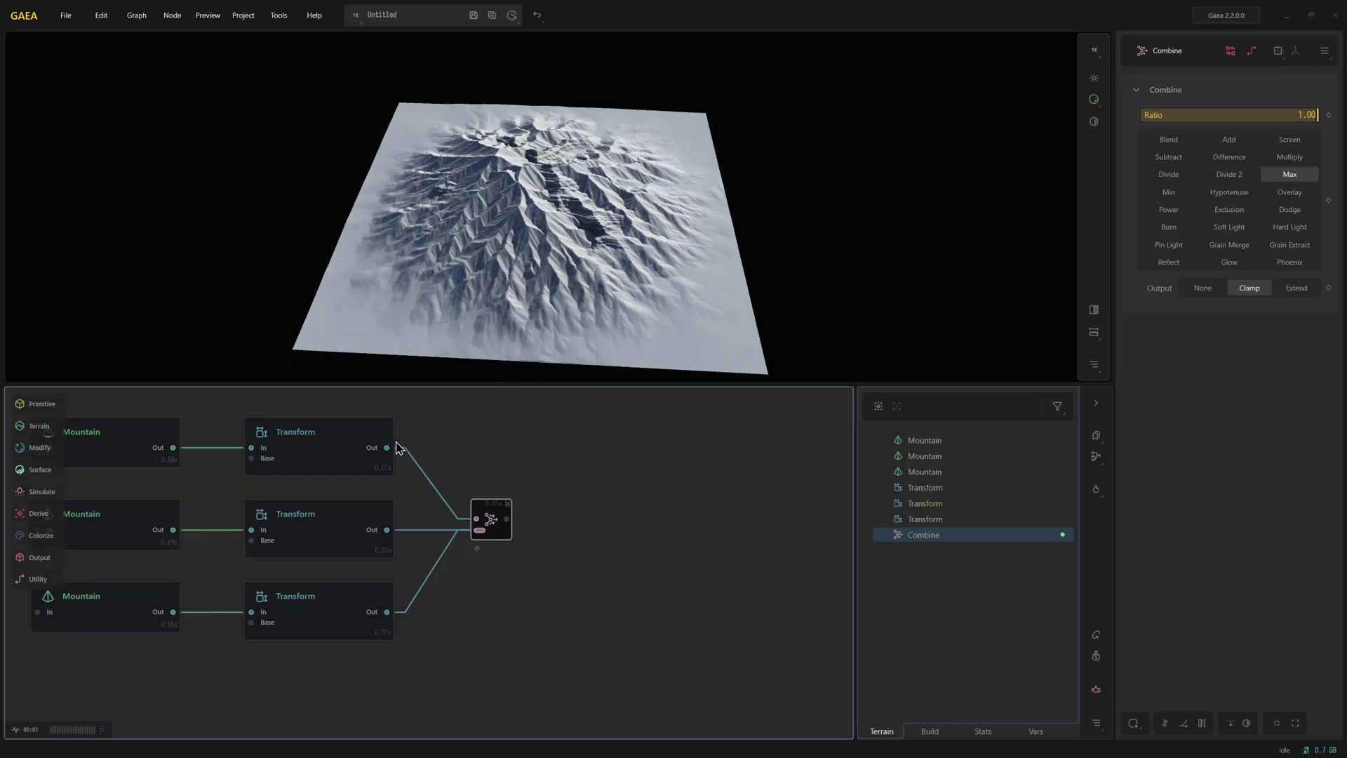
pyautogui.click(308, 457)
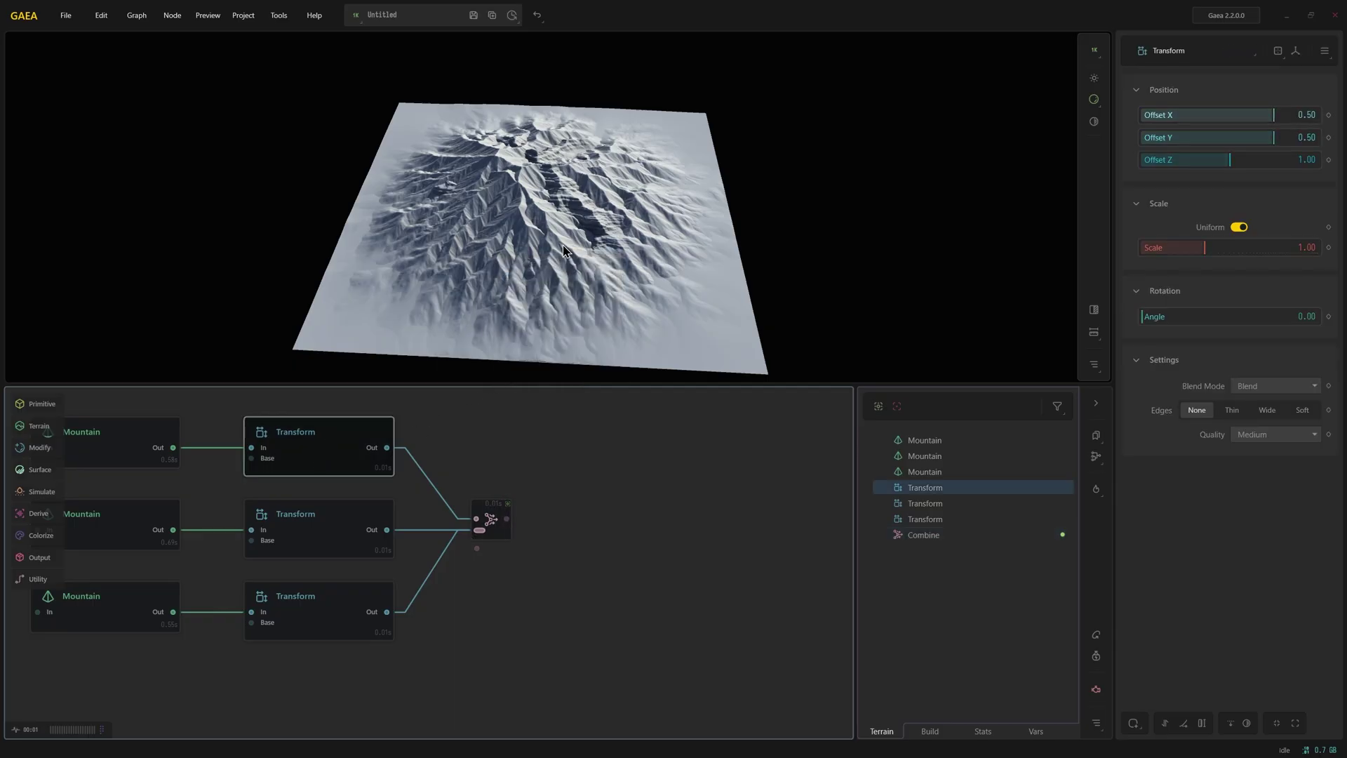
pyautogui.press('g')
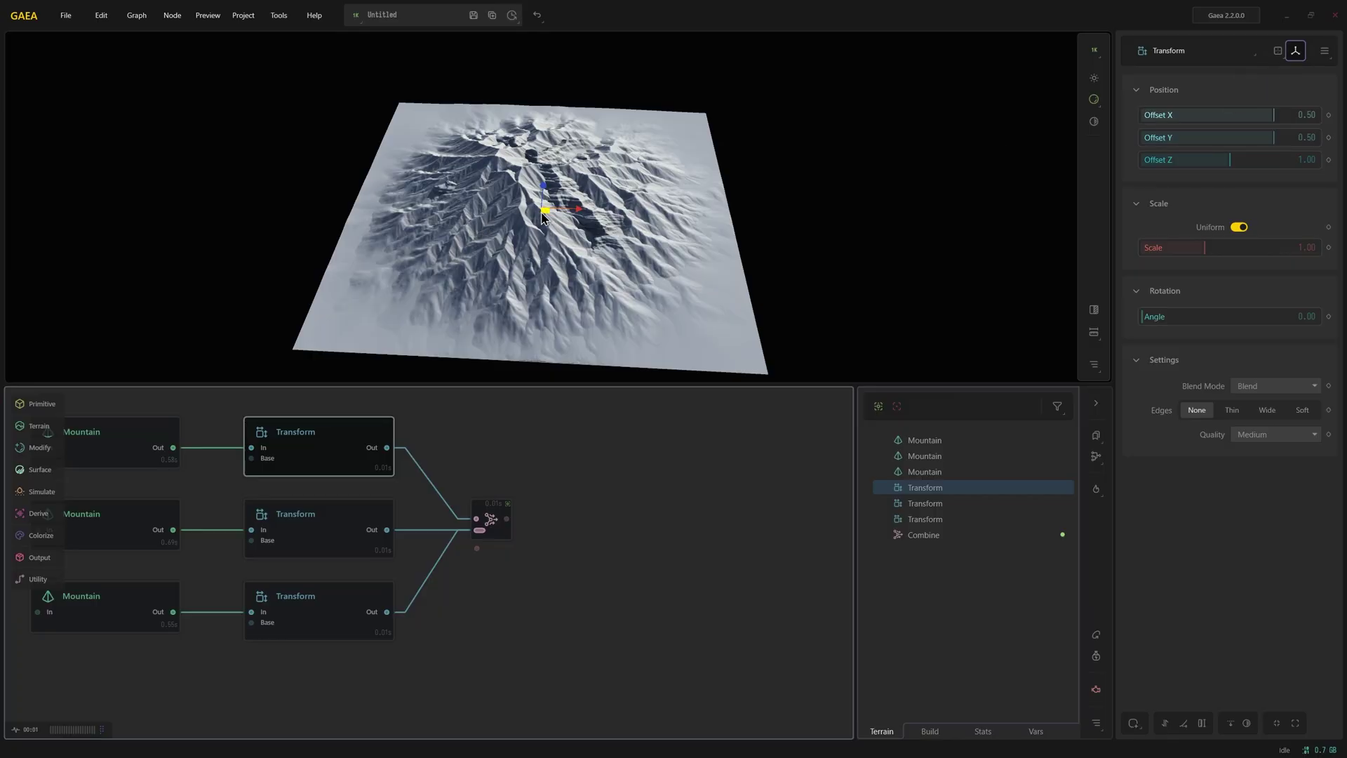
pyautogui.moveTo(545, 216); pyautogui.dragTo(476, 251)
# Step: Offset the second mountain toward the back right and move the third elsewhere
pyautogui.click(331, 530)
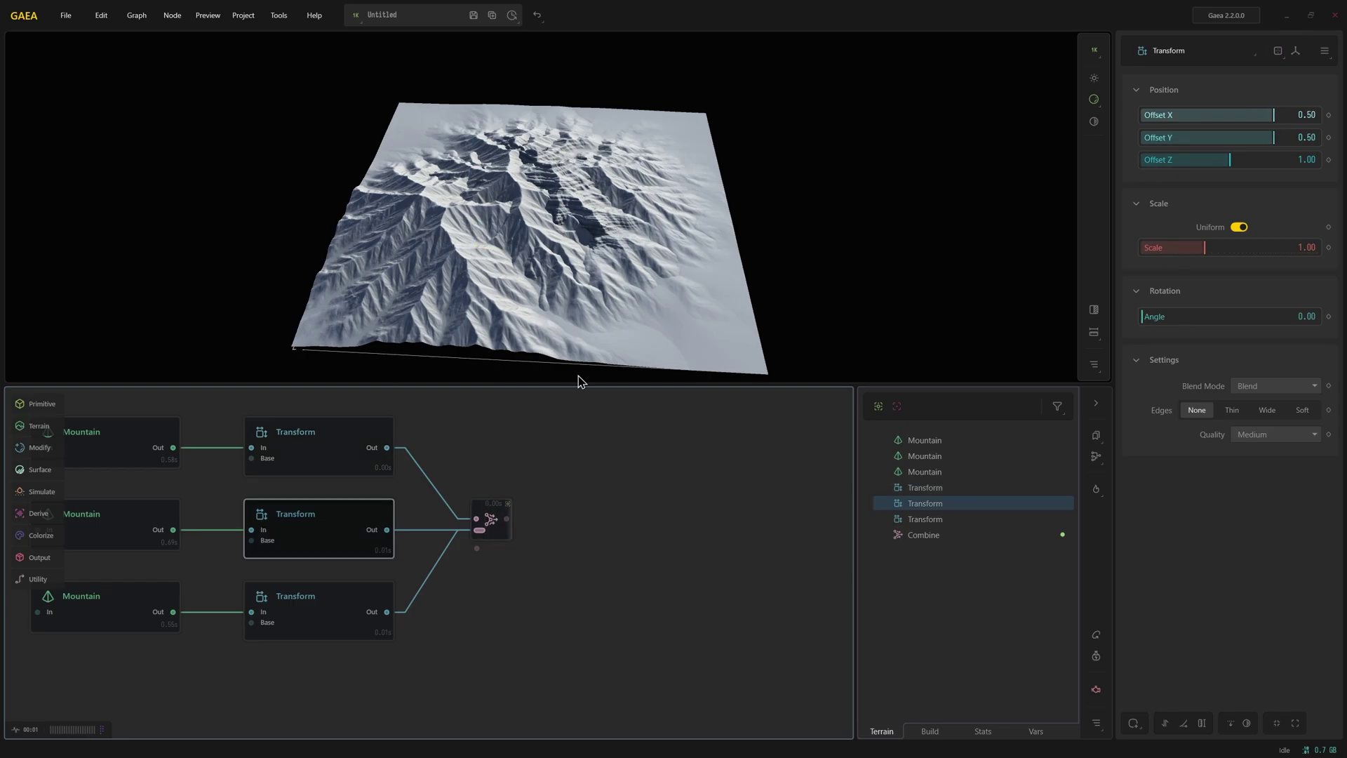
pyautogui.moveTo(555, 216); pyautogui.dragTo(644, 153)
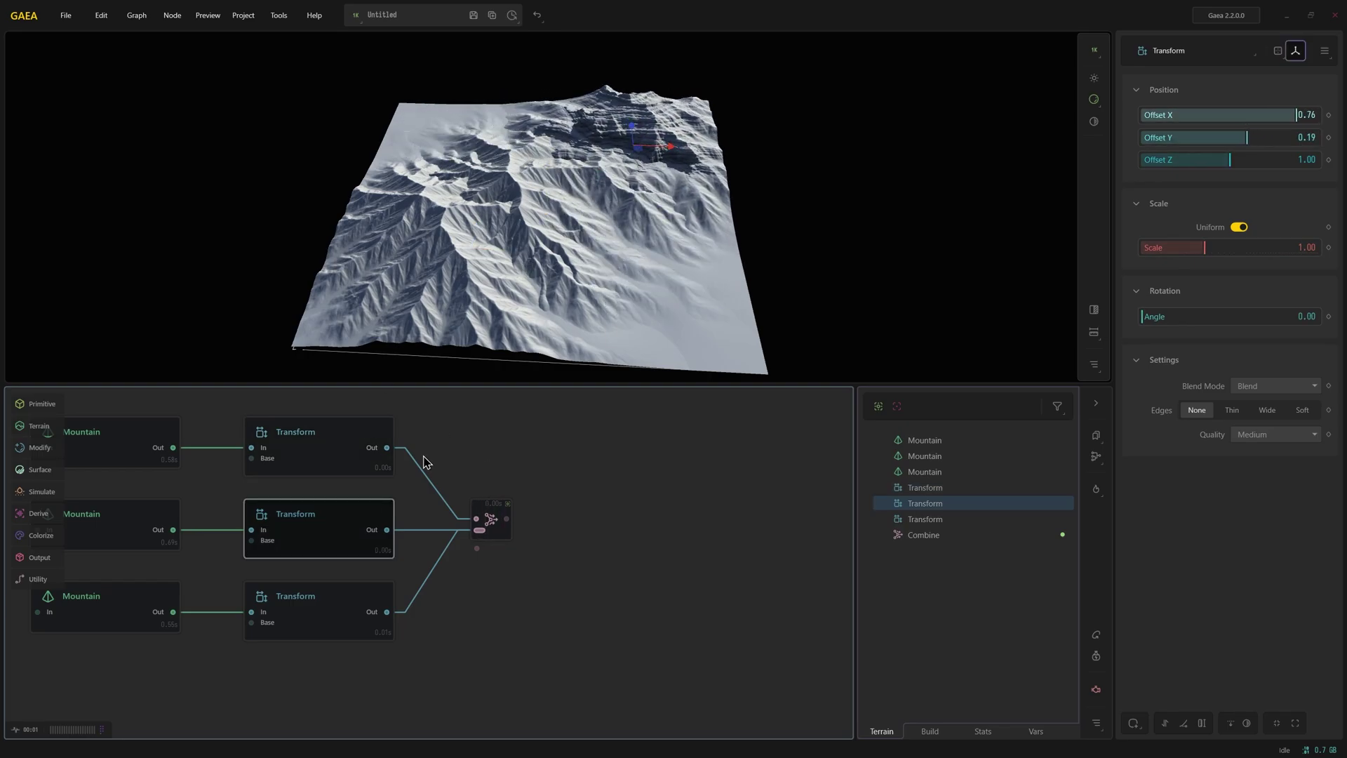
pyautogui.click(327, 629)
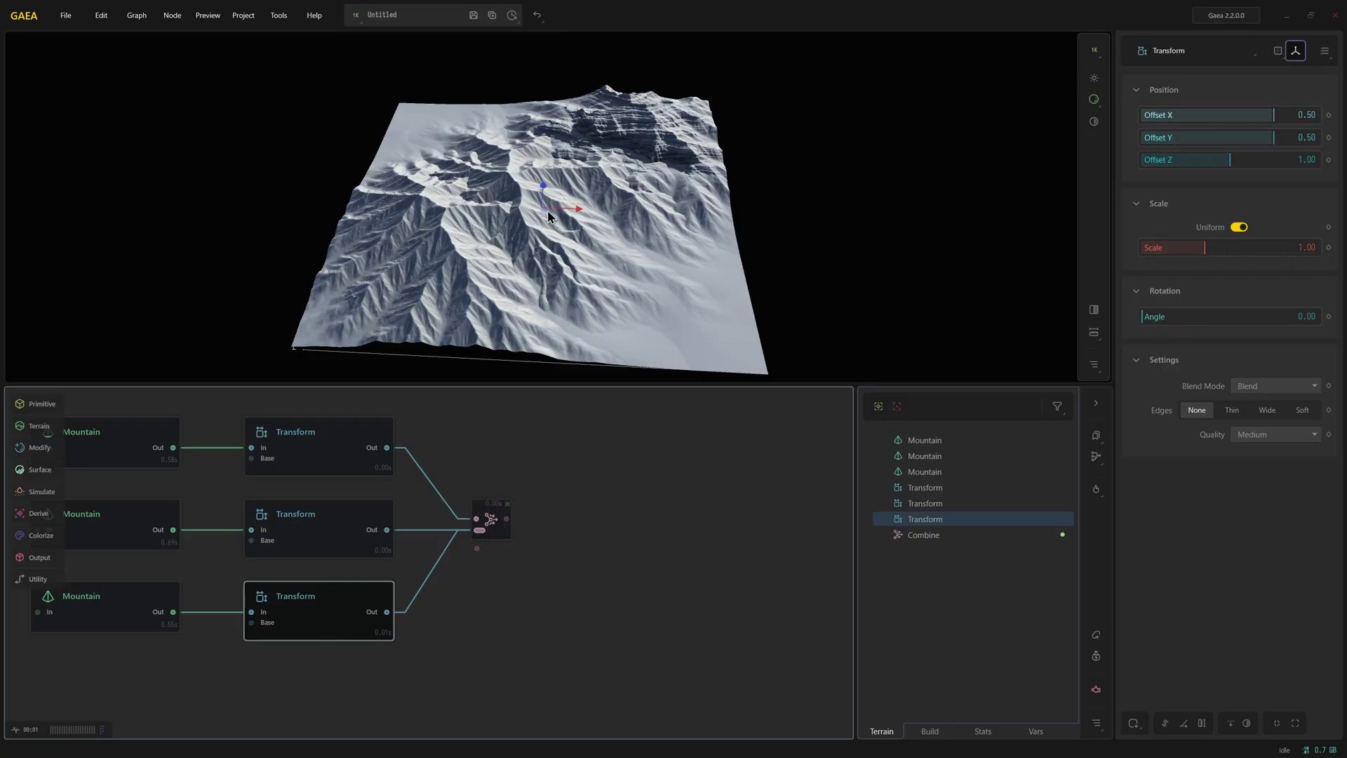
pyautogui.moveTo(546, 210); pyautogui.dragTo(636, 247)
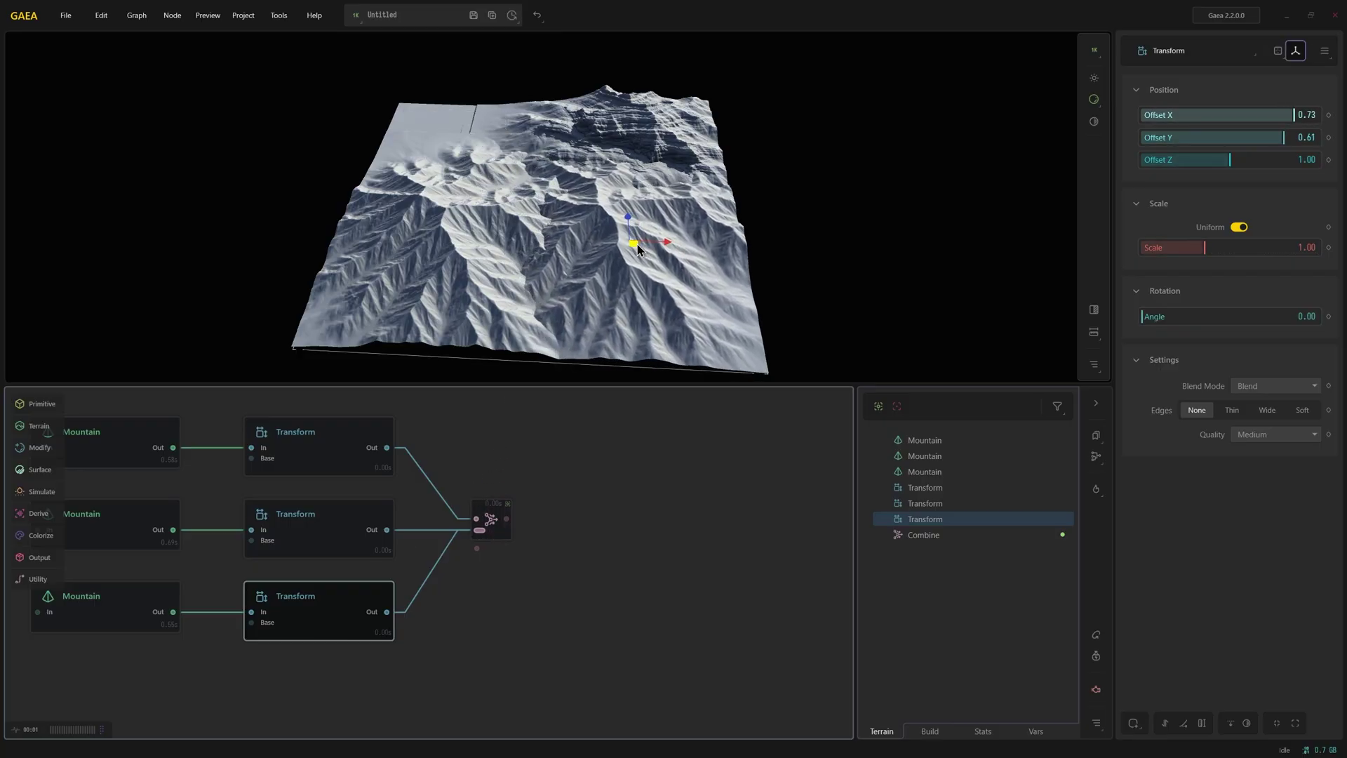
# Step: Scale the third, first and second mountains to 0.75, 0.72 and 0.76
pyautogui.moveTo(1196, 251); pyautogui.dragTo(1193, 252)
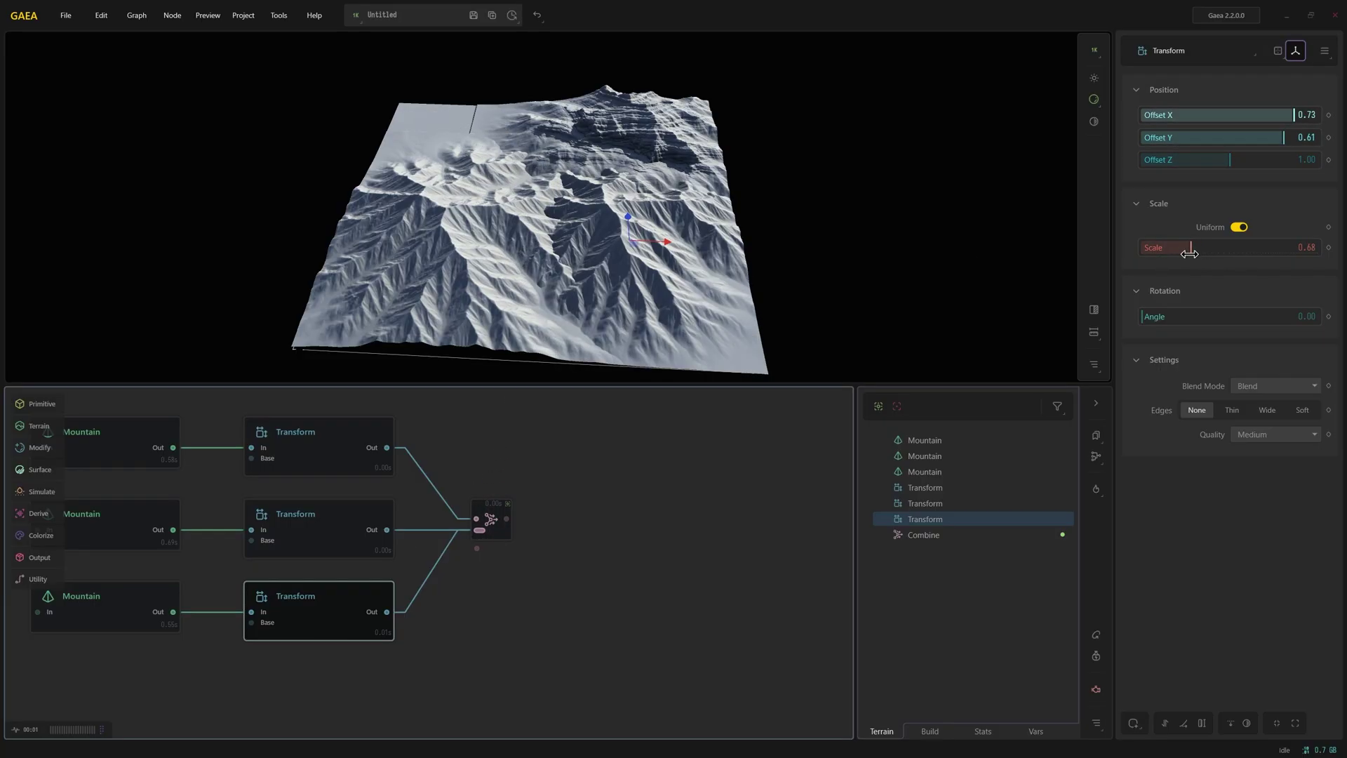
pyautogui.click(321, 447)
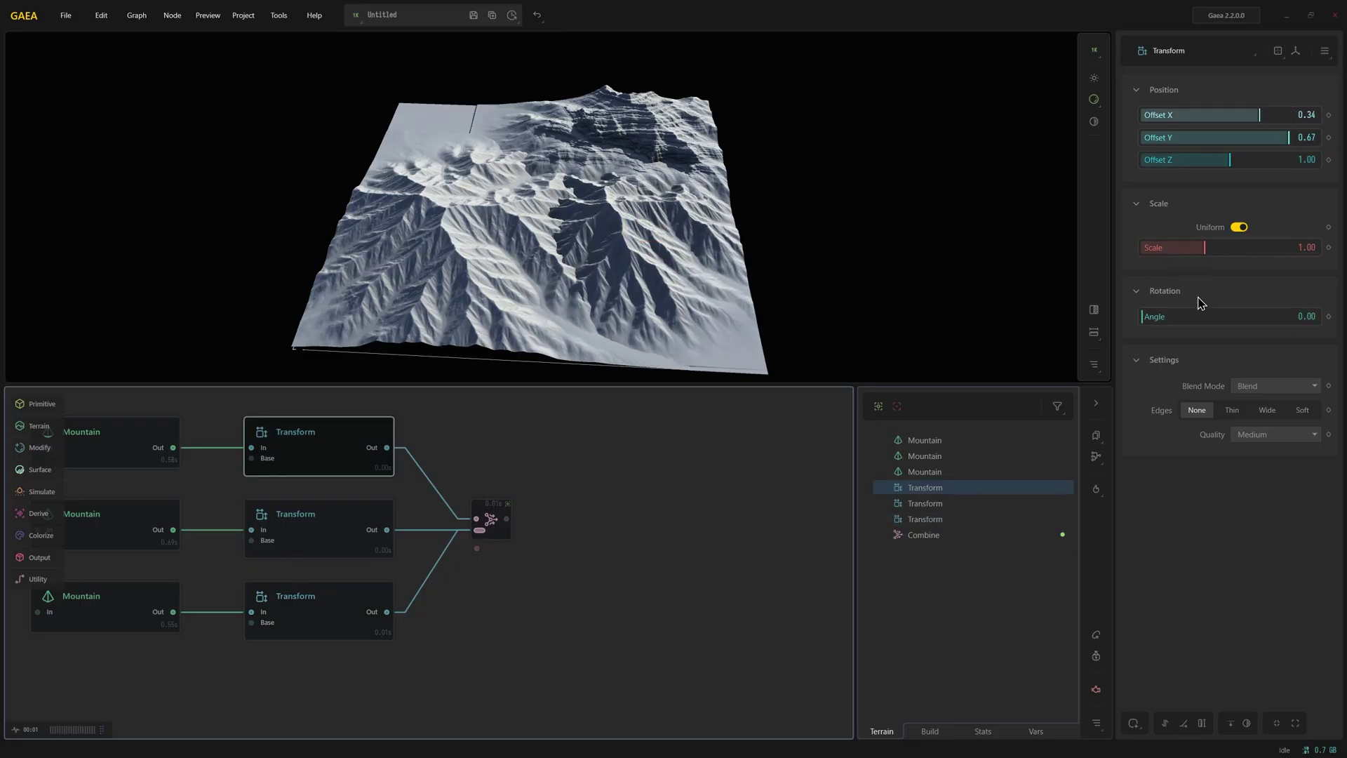
pyautogui.moveTo(1204, 247); pyautogui.dragTo(1193, 248)
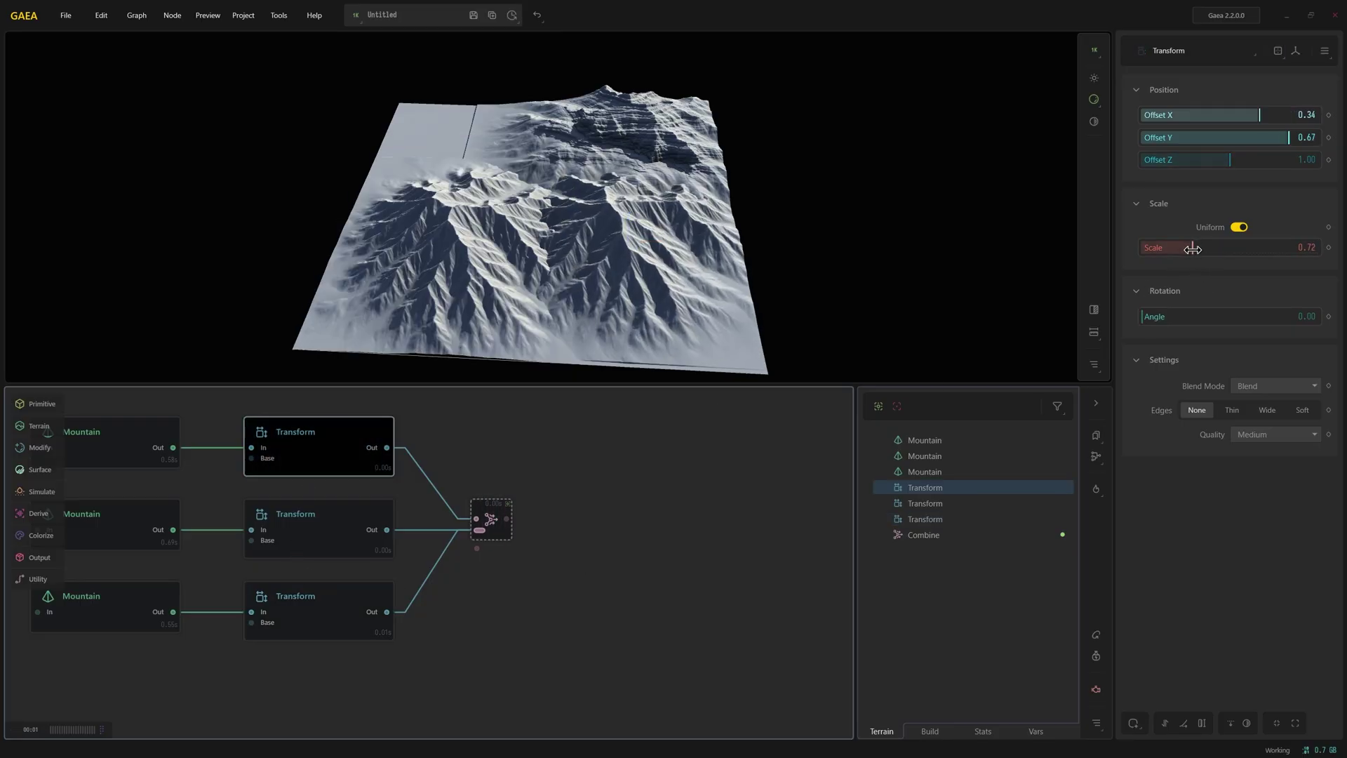
pyautogui.click(329, 598)
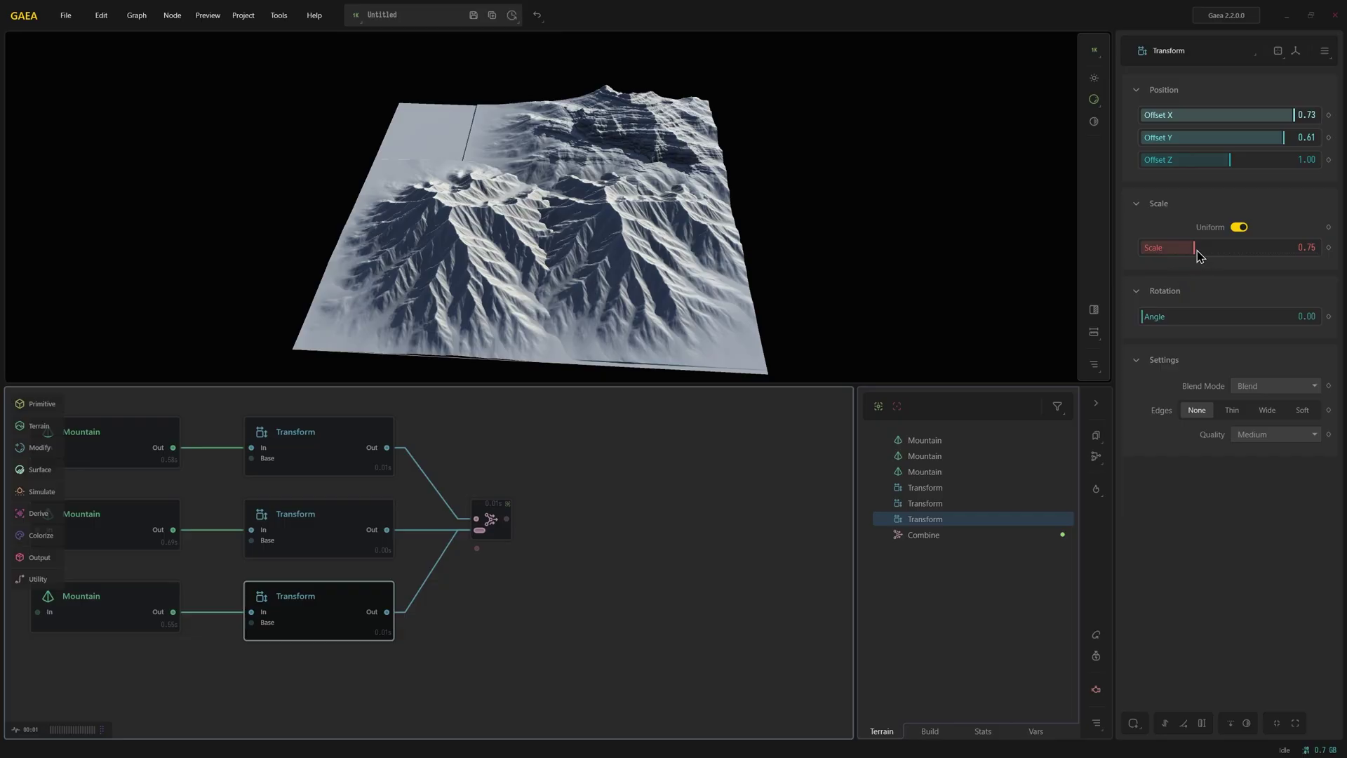
pyautogui.click(339, 523)
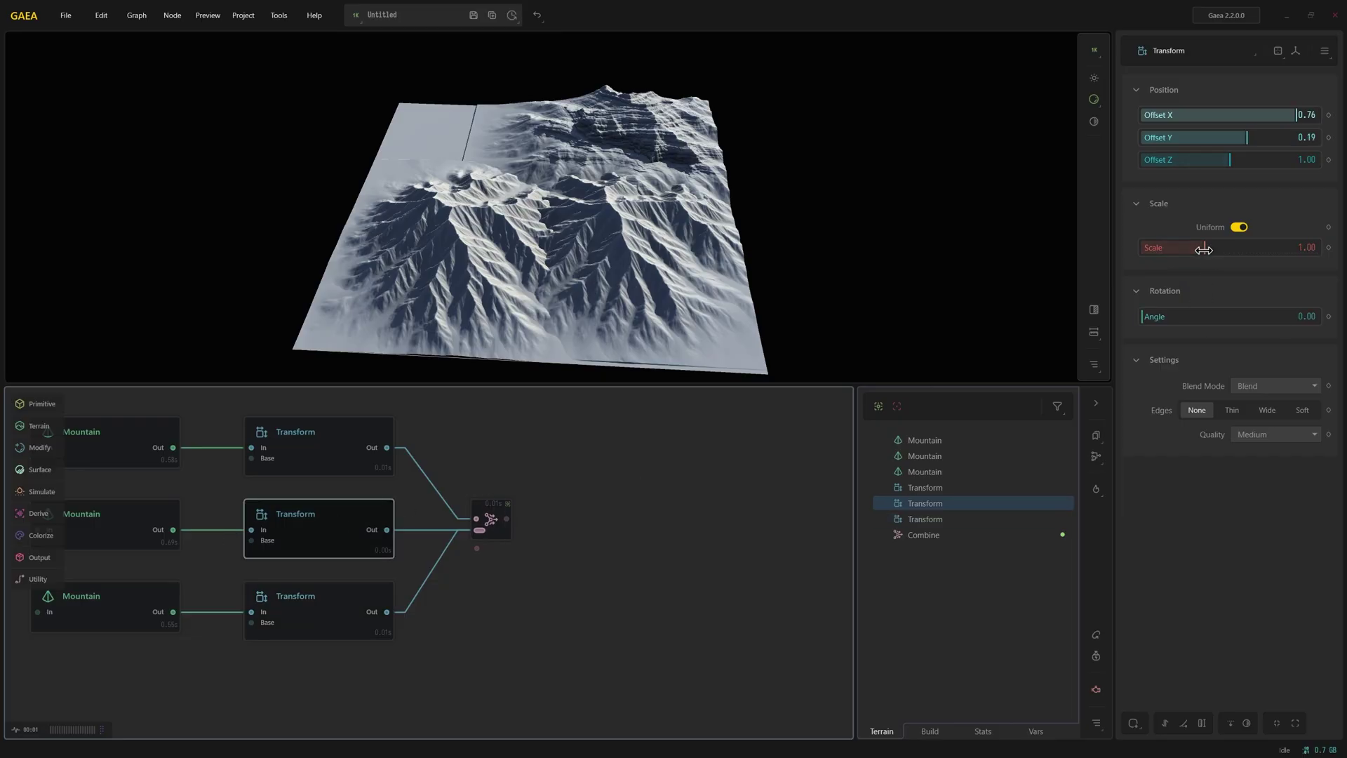
pyautogui.moveTo(1202, 248); pyautogui.dragTo(1195, 247)
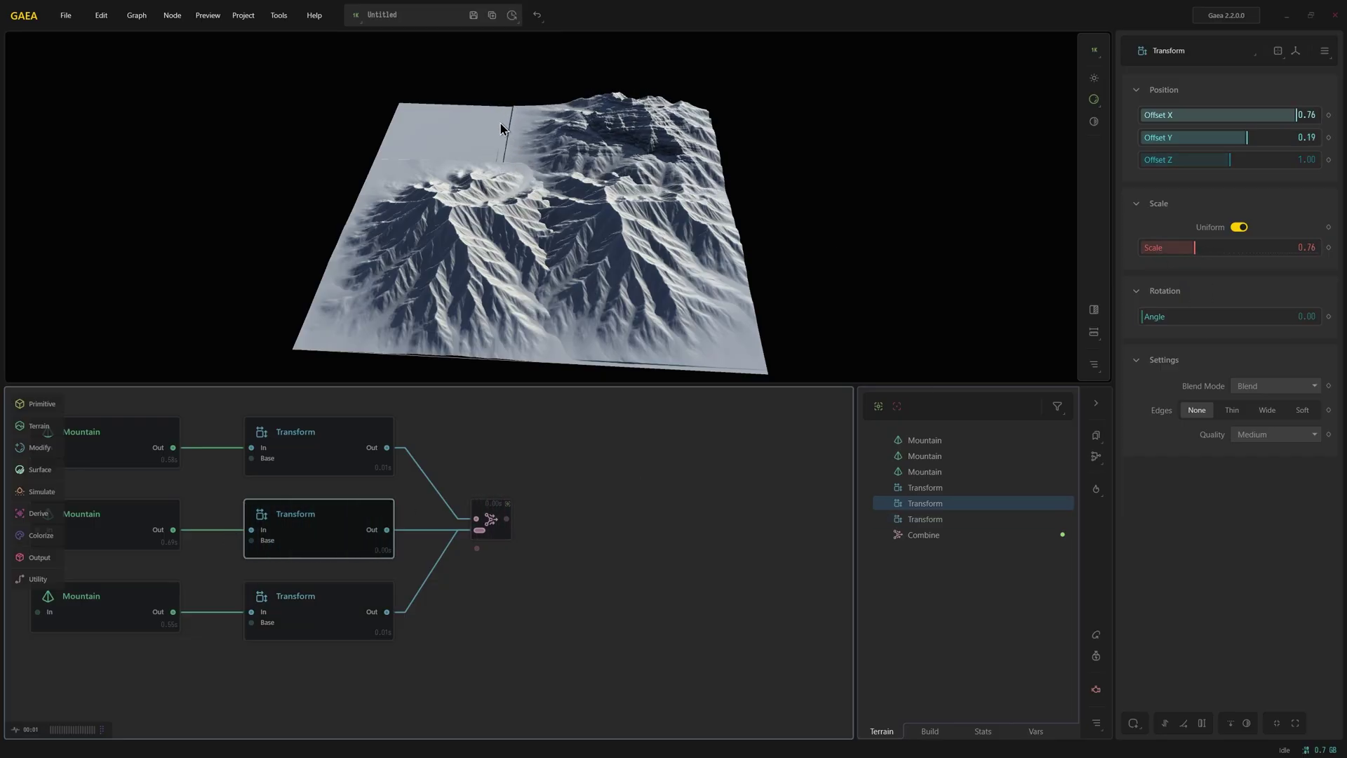
pyautogui.moveTo(421, 213); pyautogui.dragTo(489, 211)
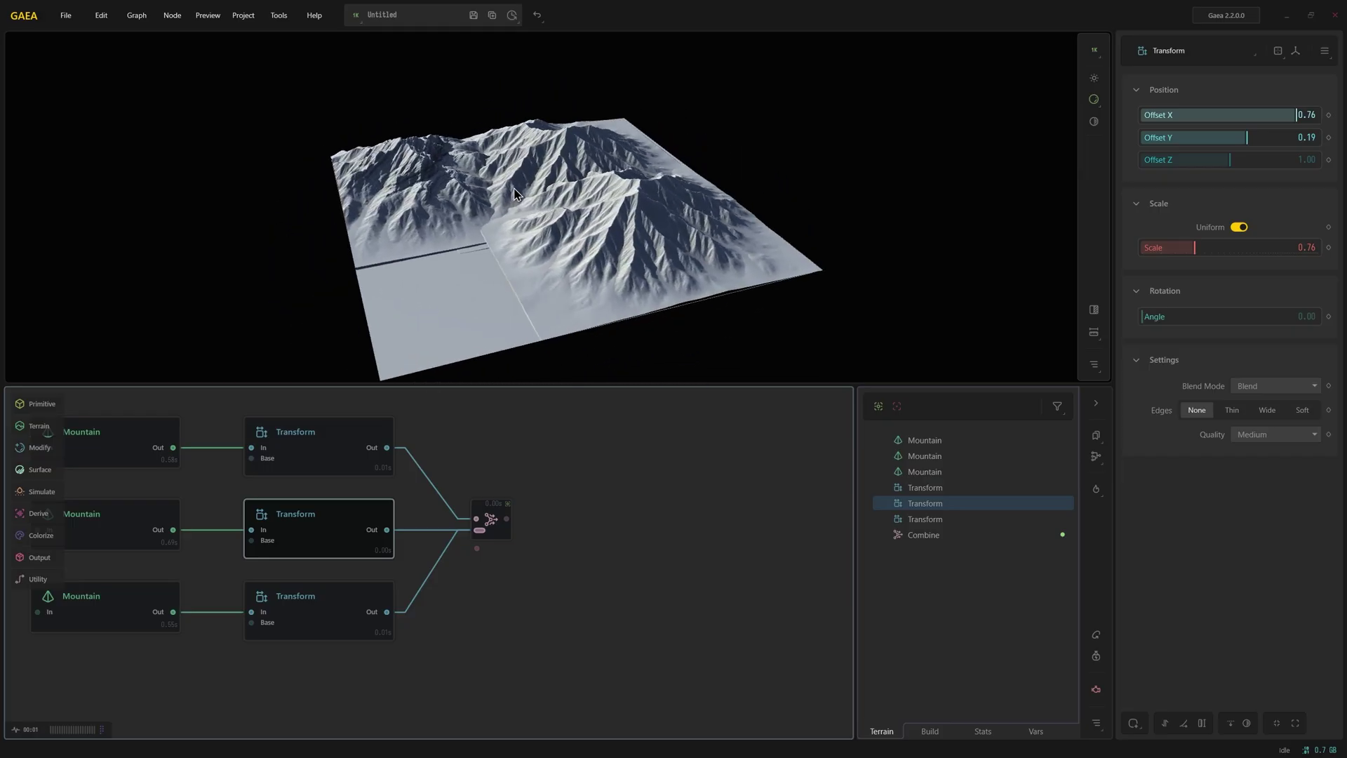
# Step: Set Edges to Thin on the second and first mountain Transforms, then inspect the seams
pyautogui.click(1233, 410)
pyautogui.click(1264, 411)
pyautogui.click(1240, 410)
pyautogui.click(265, 616)
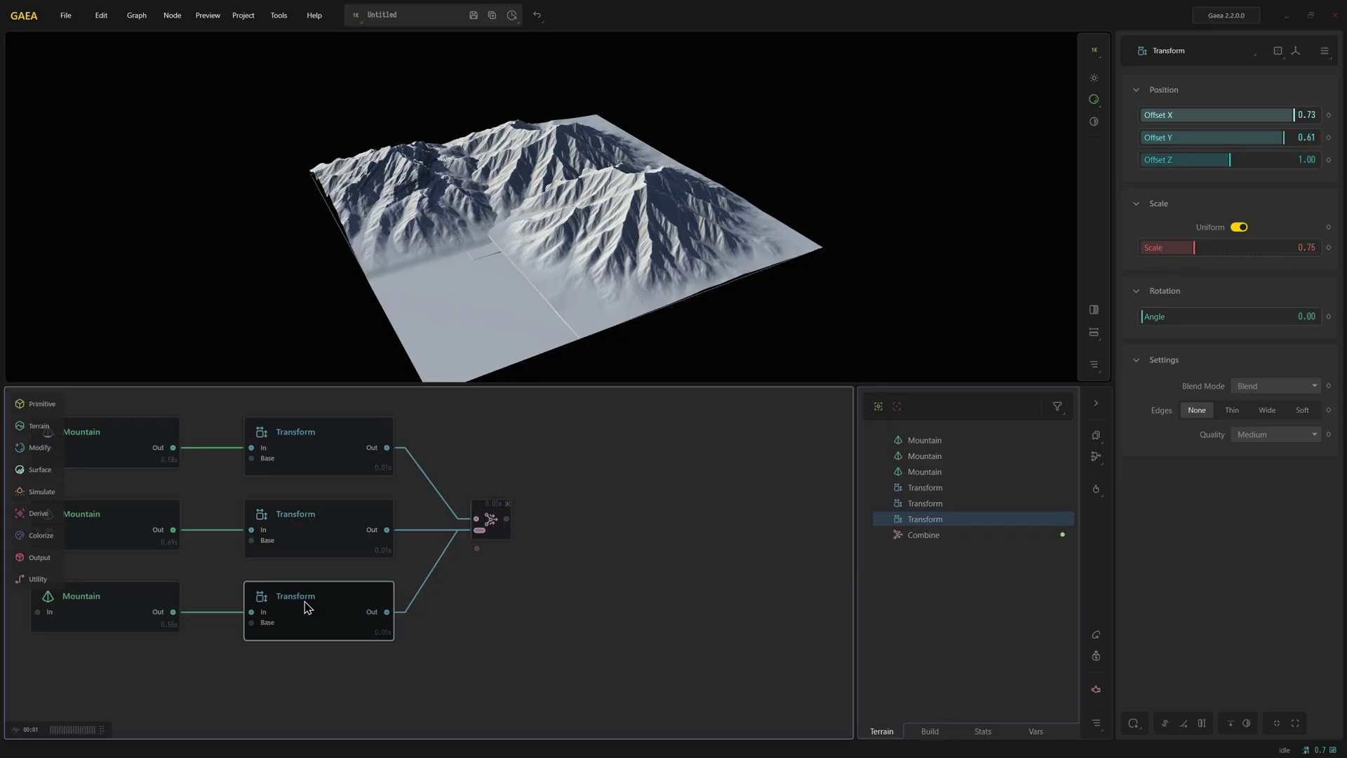
pyautogui.click(360, 465)
pyautogui.click(1231, 410)
pyautogui.moveTo(588, 285)
pyautogui.mouseDown()
pyautogui.moveTo(503, 364)
pyautogui.moveTo(446, 185)
pyautogui.mouseUp()
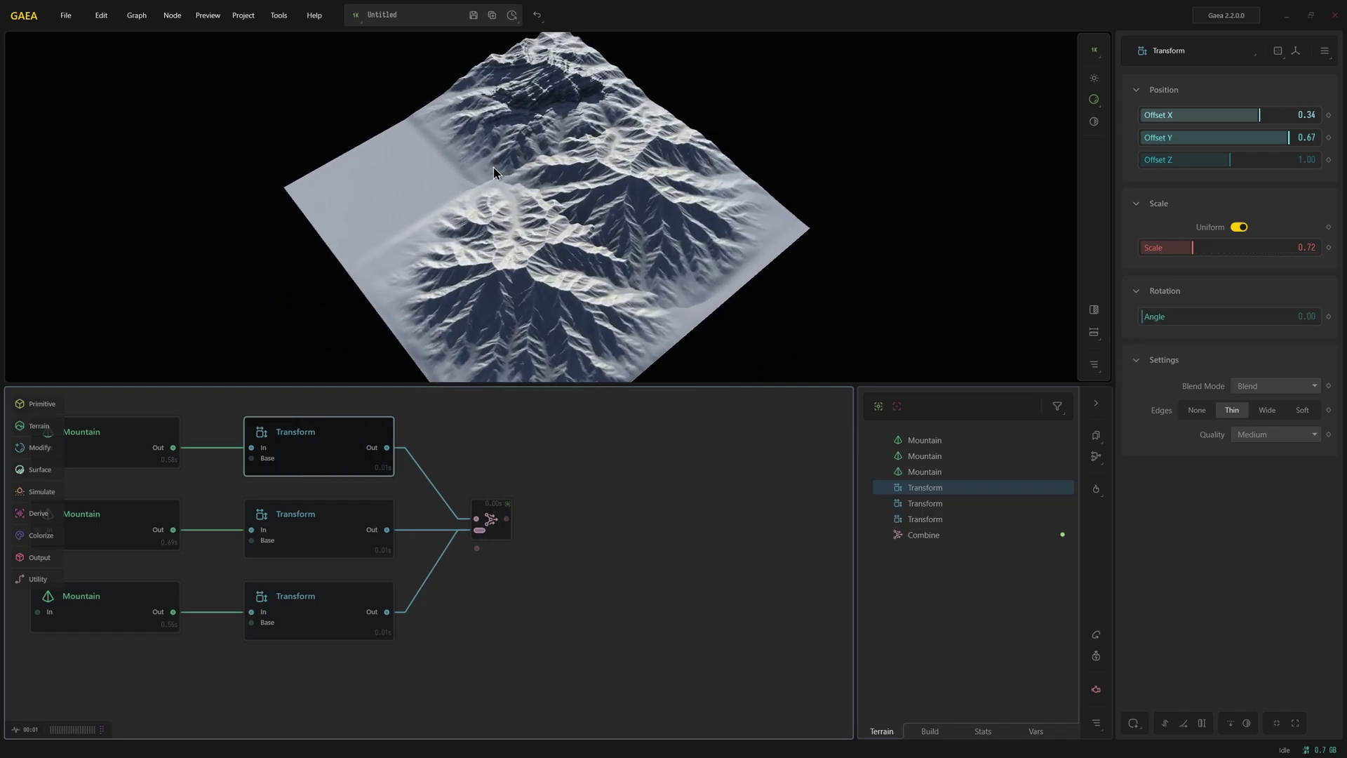
pyautogui.moveTo(506, 291)
pyautogui.mouseDown()
pyautogui.moveTo(560, 235)
pyautogui.moveTo(574, 239)
pyautogui.mouseUp()
# Step: Add a Ridge node from the 'ridge' search and line it up beneath the Transforms
pyautogui.moveTo(550, 447); pyautogui.dragTo(668, 481, button='middle')
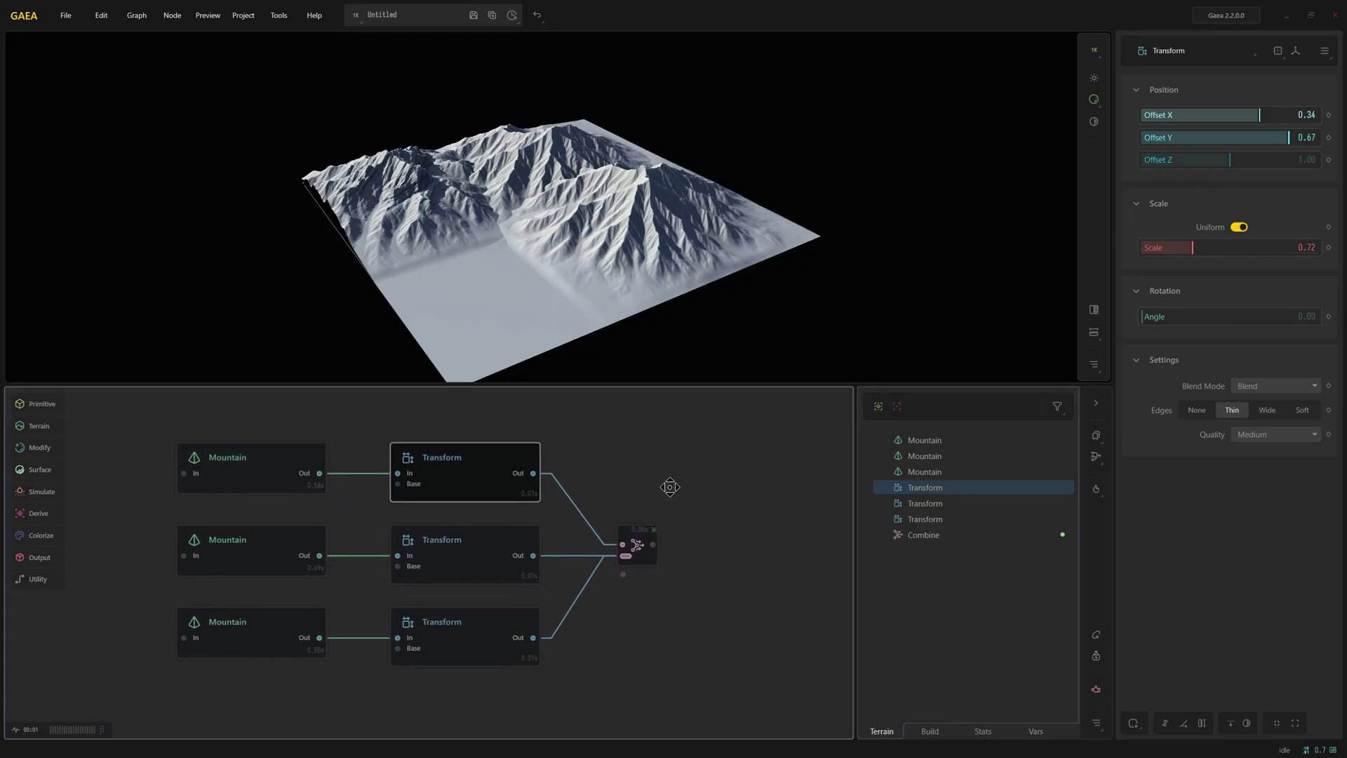
pyautogui.rightClick(332, 692)
pyautogui.write('ridge')
pyautogui.press('Return')
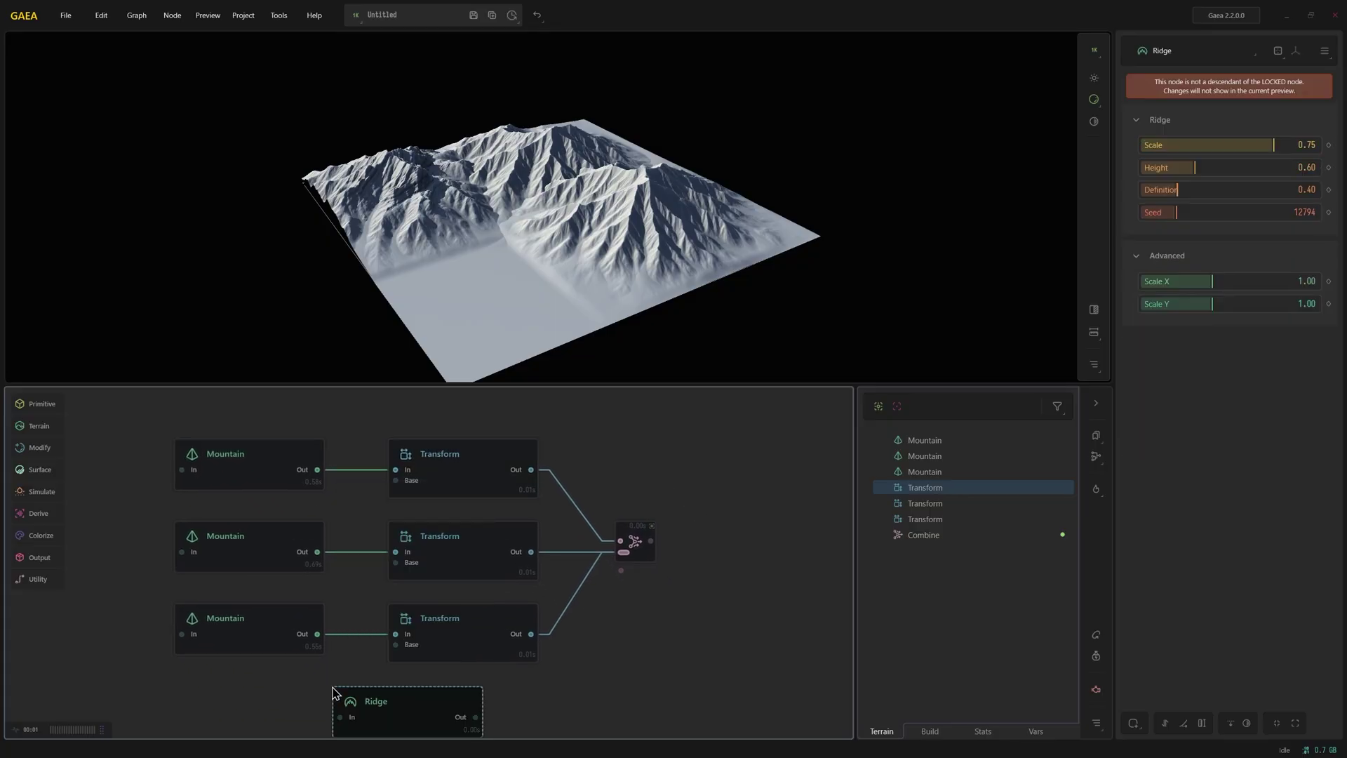
pyautogui.click(373, 693)
pyautogui.press('l')
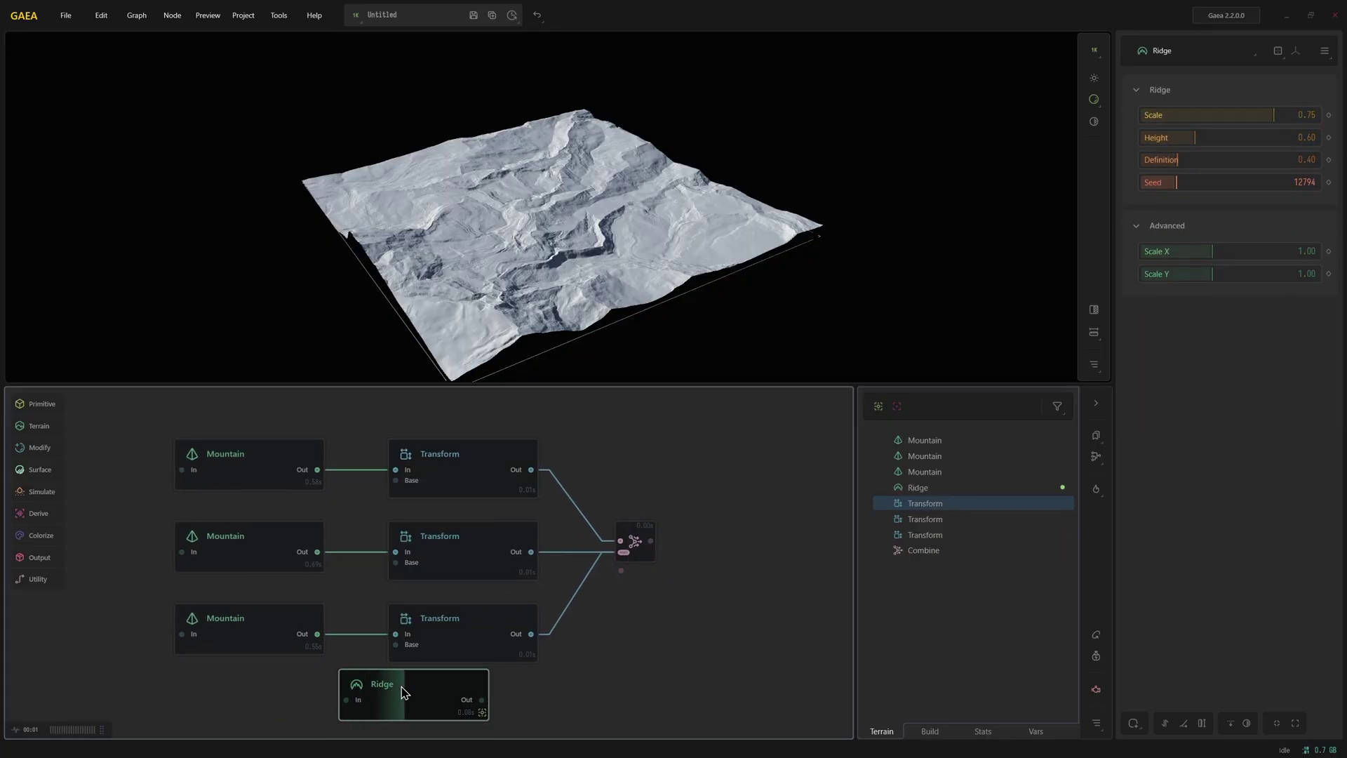
pyautogui.moveTo(406, 695); pyautogui.dragTo(436, 622, button='middle')
pyautogui.moveTo(477, 634); pyautogui.dragTo(518, 639)
pyautogui.moveTo(542, 313); pyautogui.dragTo(485, 249)
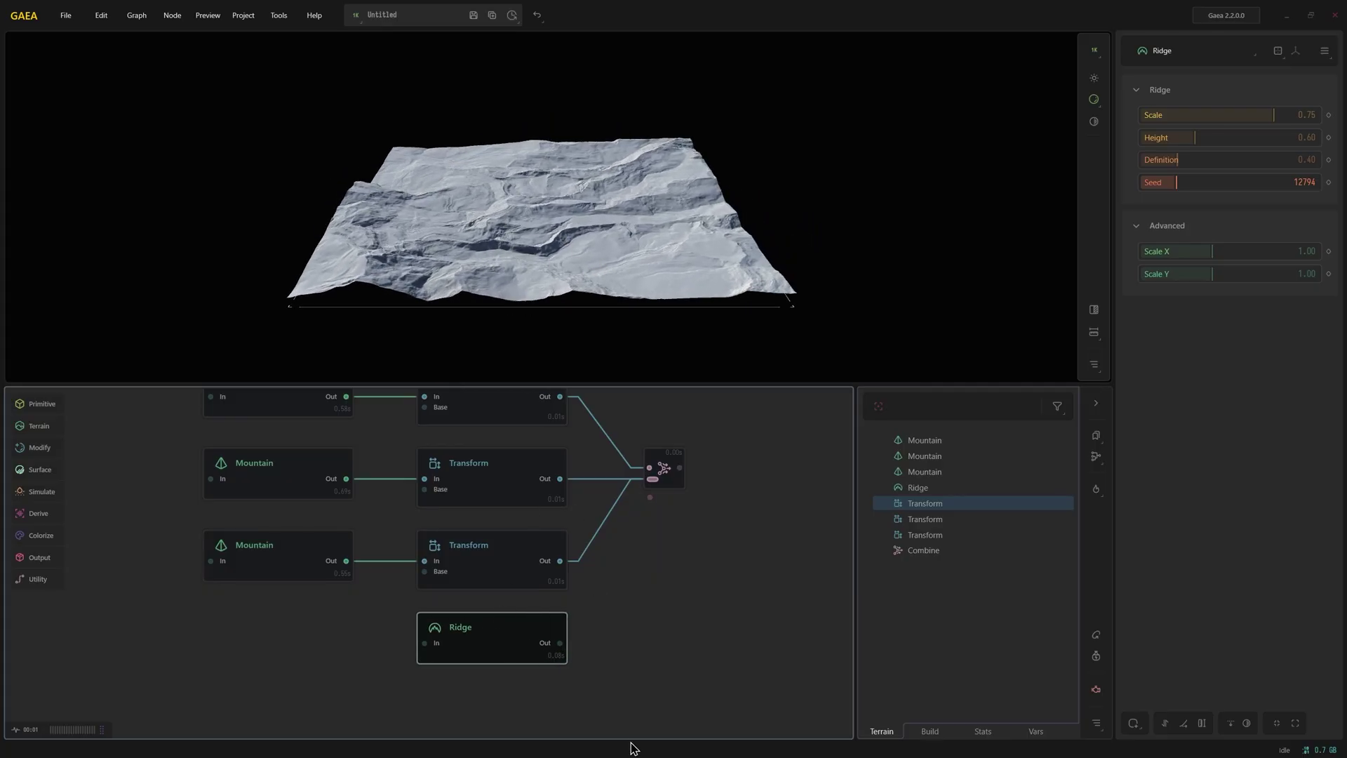
# Step: Connect the Ridge output to a new input port on the Combine node
pyautogui.click(664, 470)
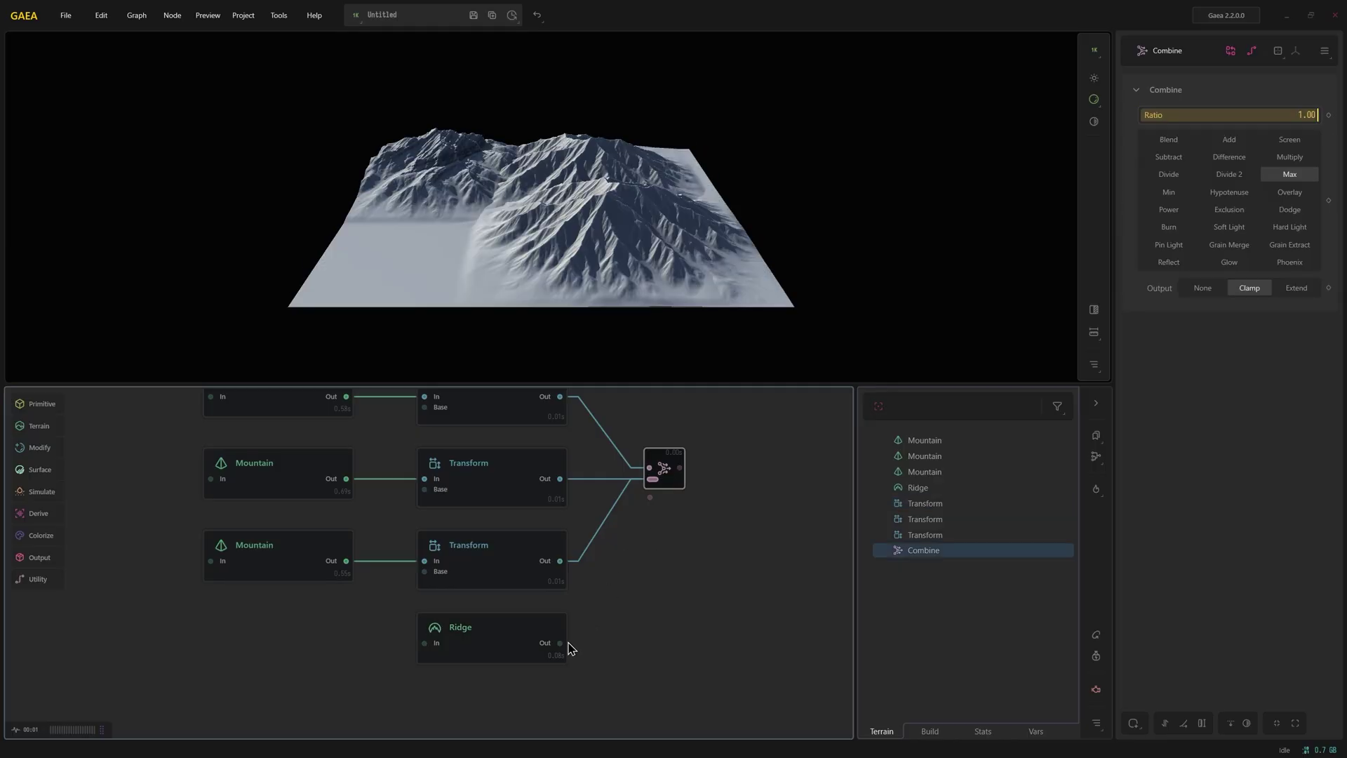
pyautogui.moveTo(561, 643); pyautogui.dragTo(663, 473)
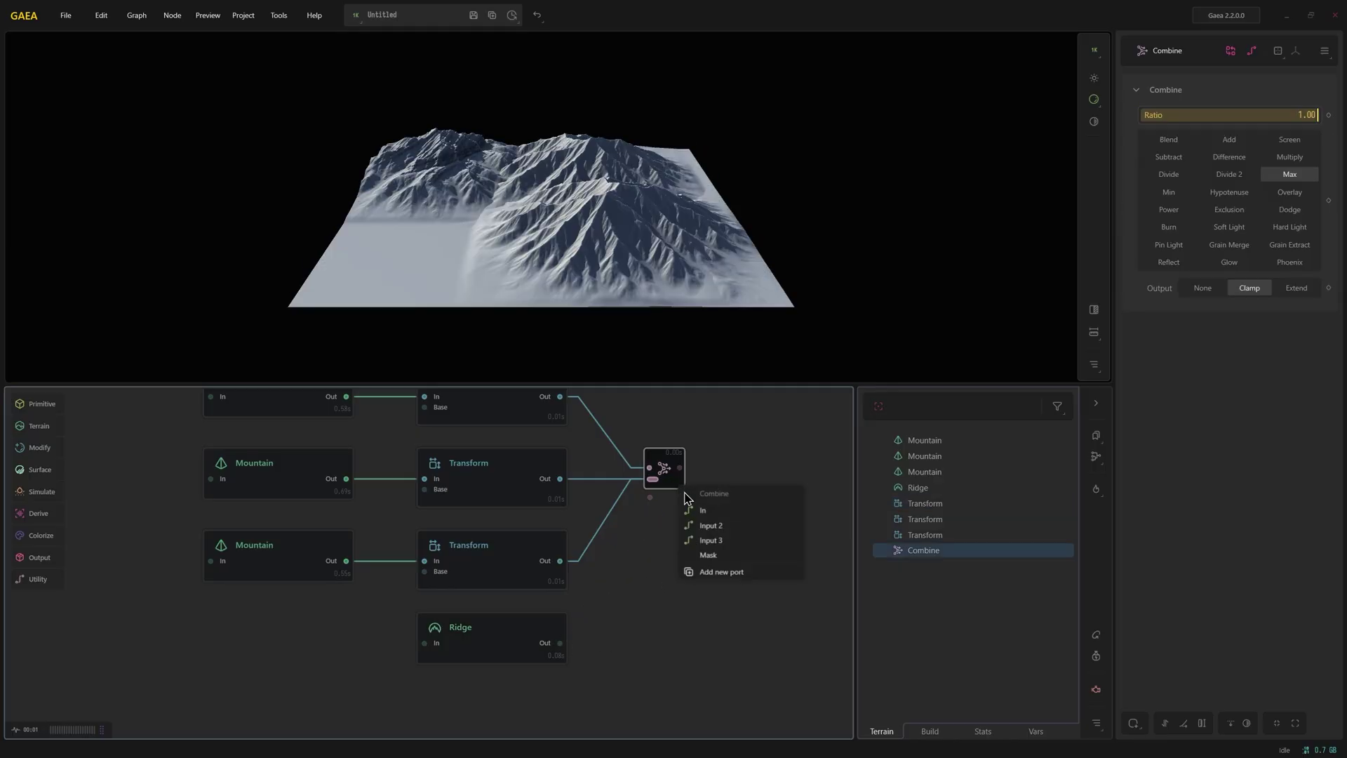
pyautogui.click(726, 573)
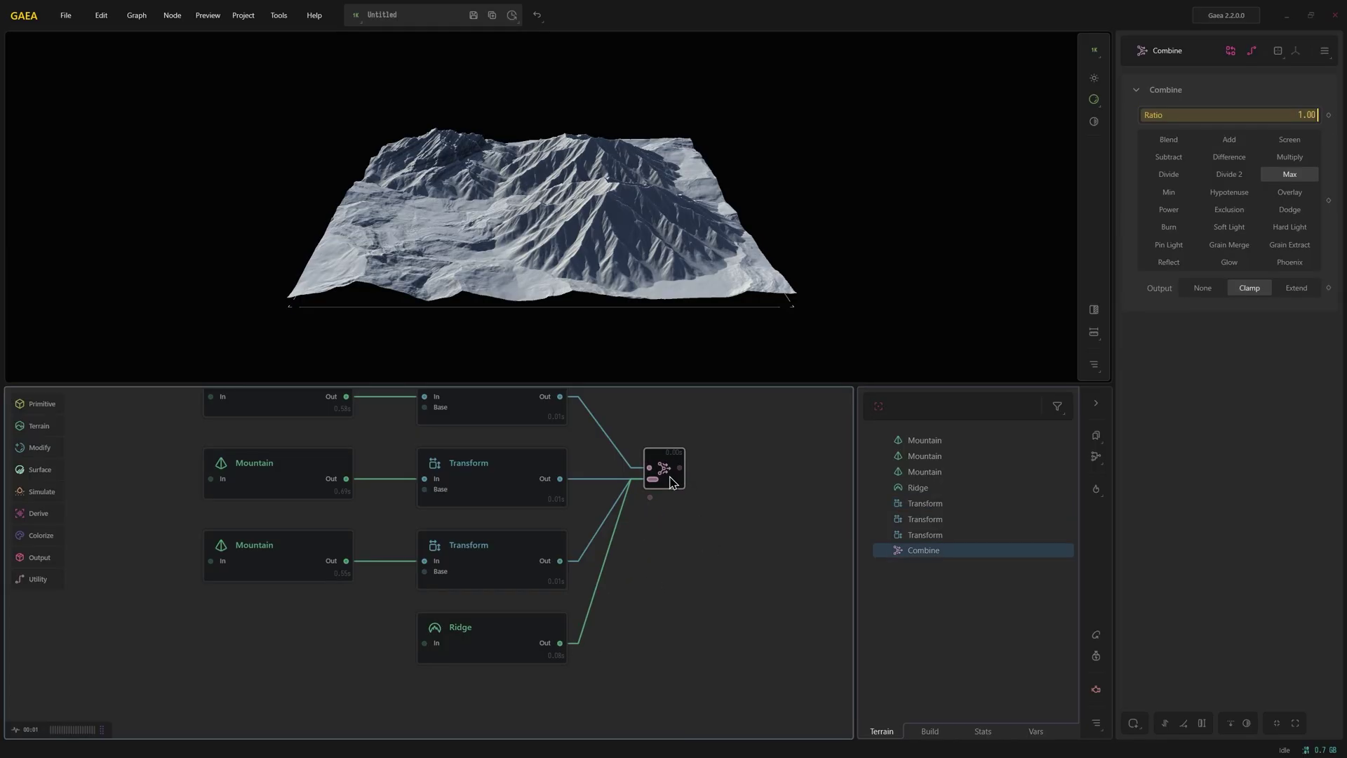
pyautogui.moveTo(625, 296)
pyautogui.mouseDown()
pyautogui.moveTo(458, 208)
pyautogui.moveTo(379, 224)
pyautogui.mouseUp()
# Step: Reseed the Ridge to 35811 for a new pattern
pyautogui.click(507, 649)
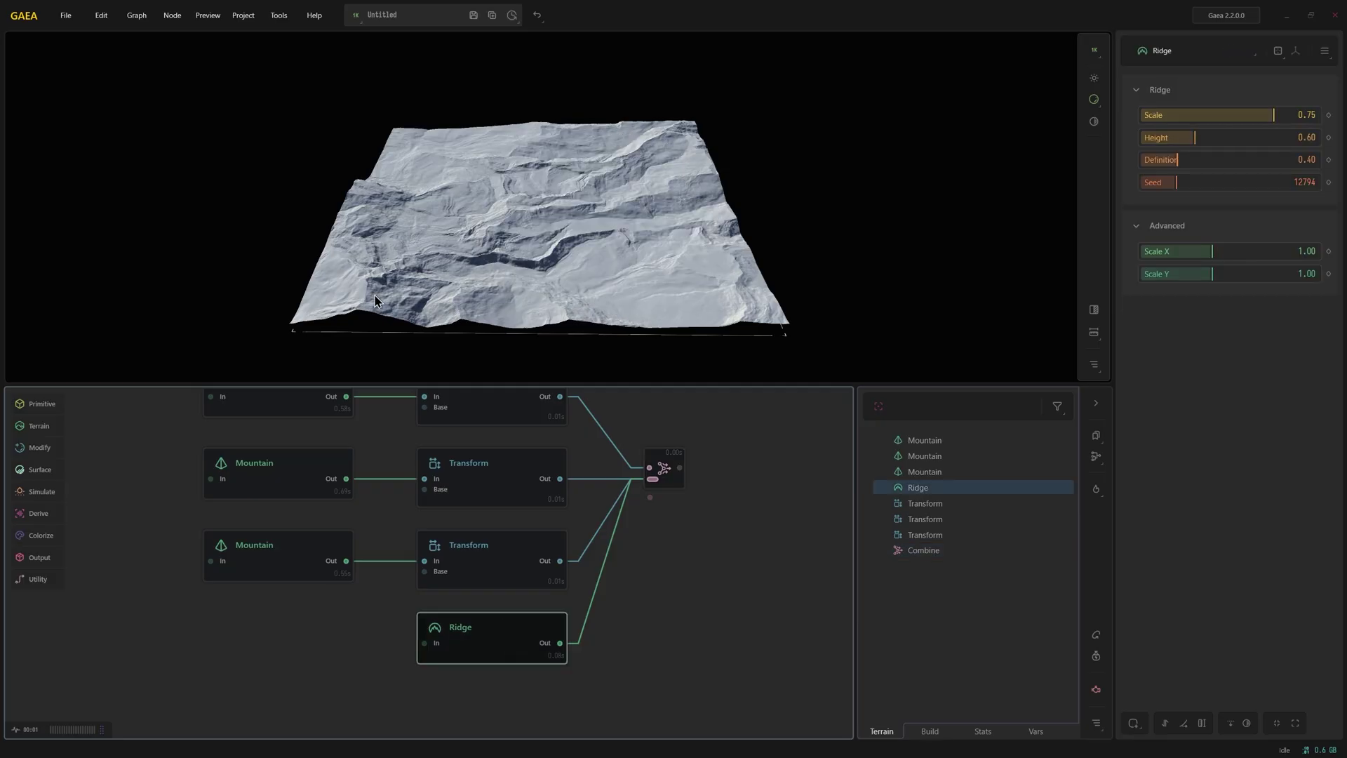
pyautogui.click(1208, 185)
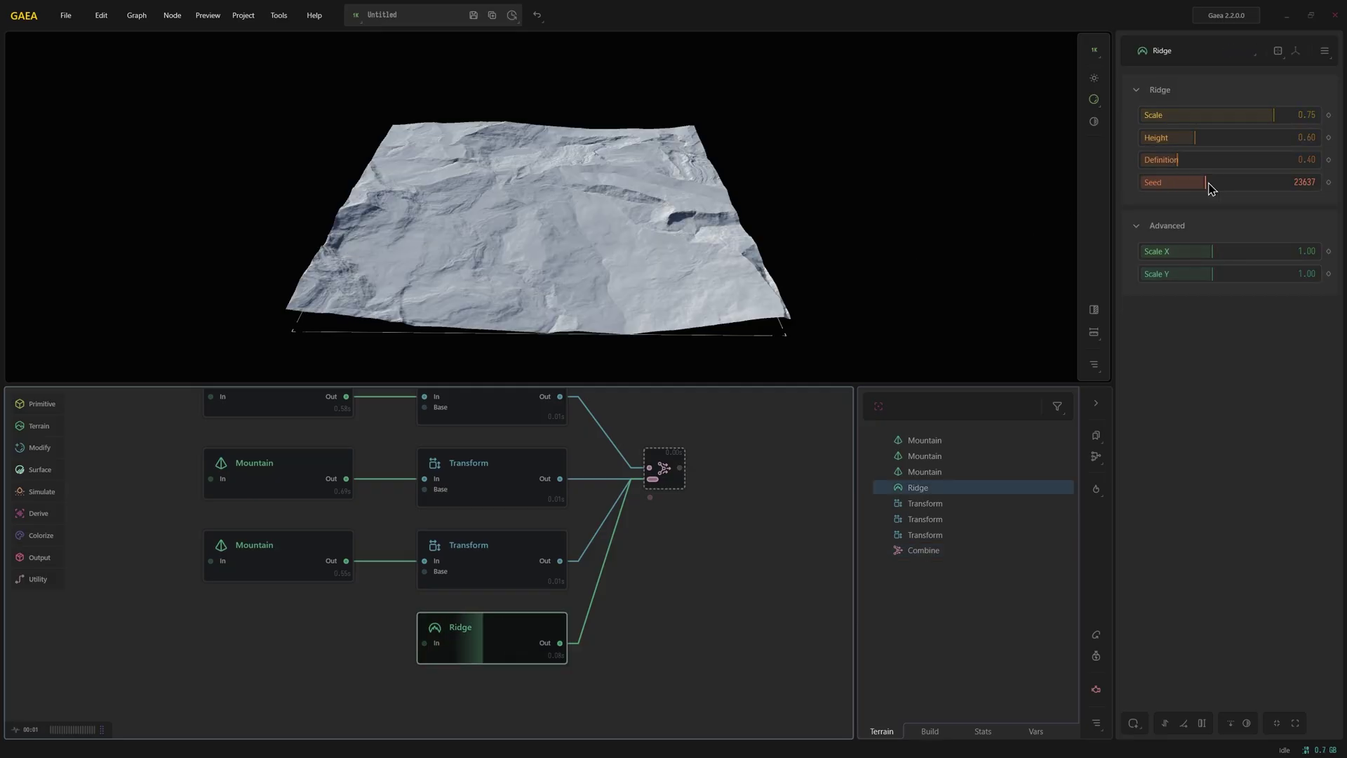
pyautogui.click(1238, 185)
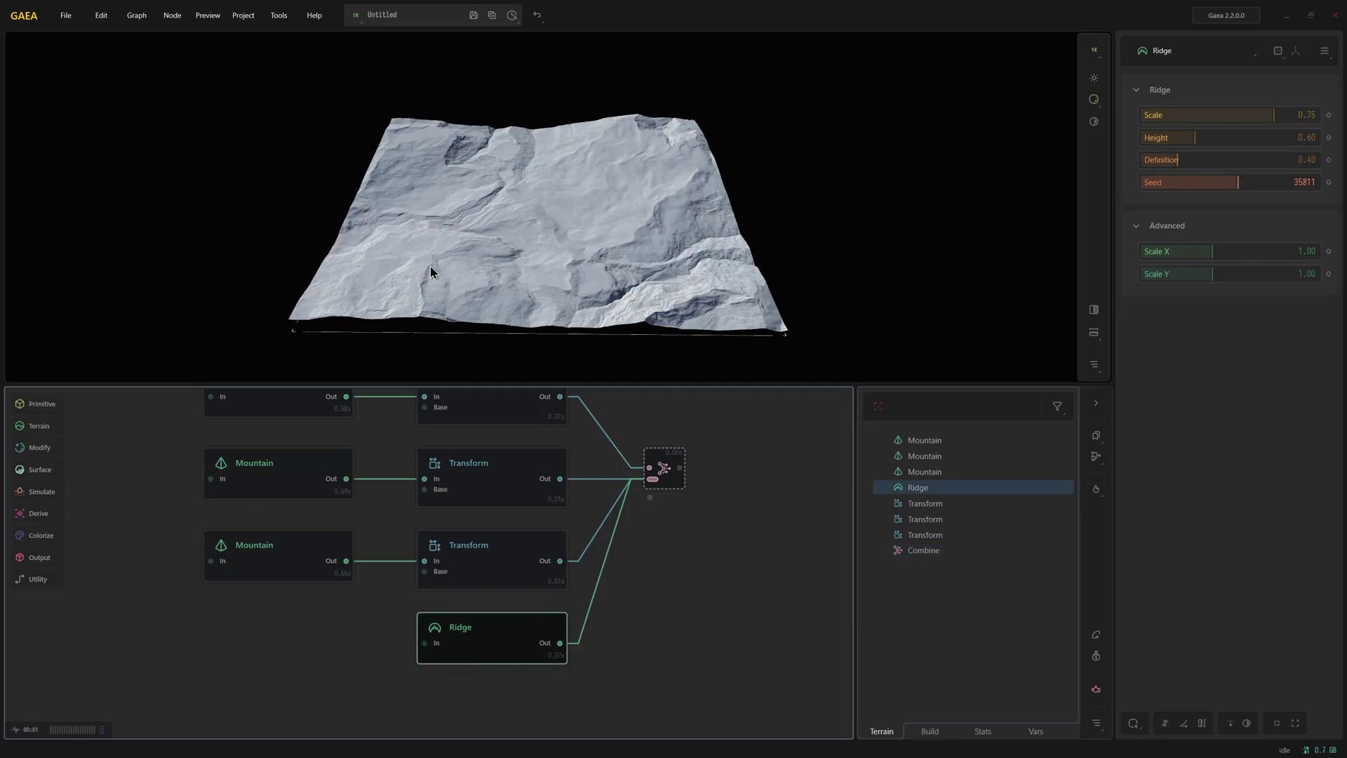
pyautogui.moveTo(655, 253); pyautogui.dragTo(442, 264)
pyautogui.click(685, 482)
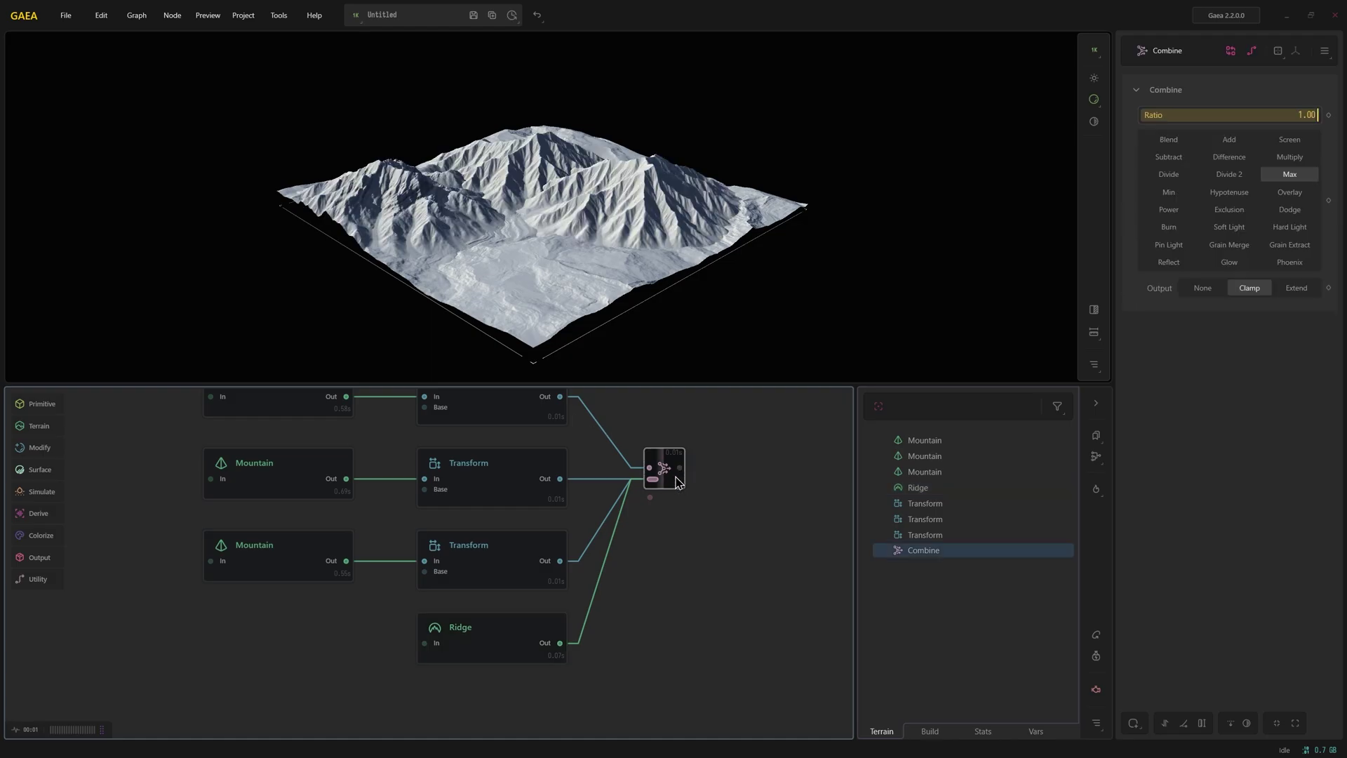
pyautogui.moveTo(494, 234)
pyautogui.mouseDown()
pyautogui.moveTo(455, 251)
pyautogui.moveTo(477, 239)
pyautogui.mouseUp()
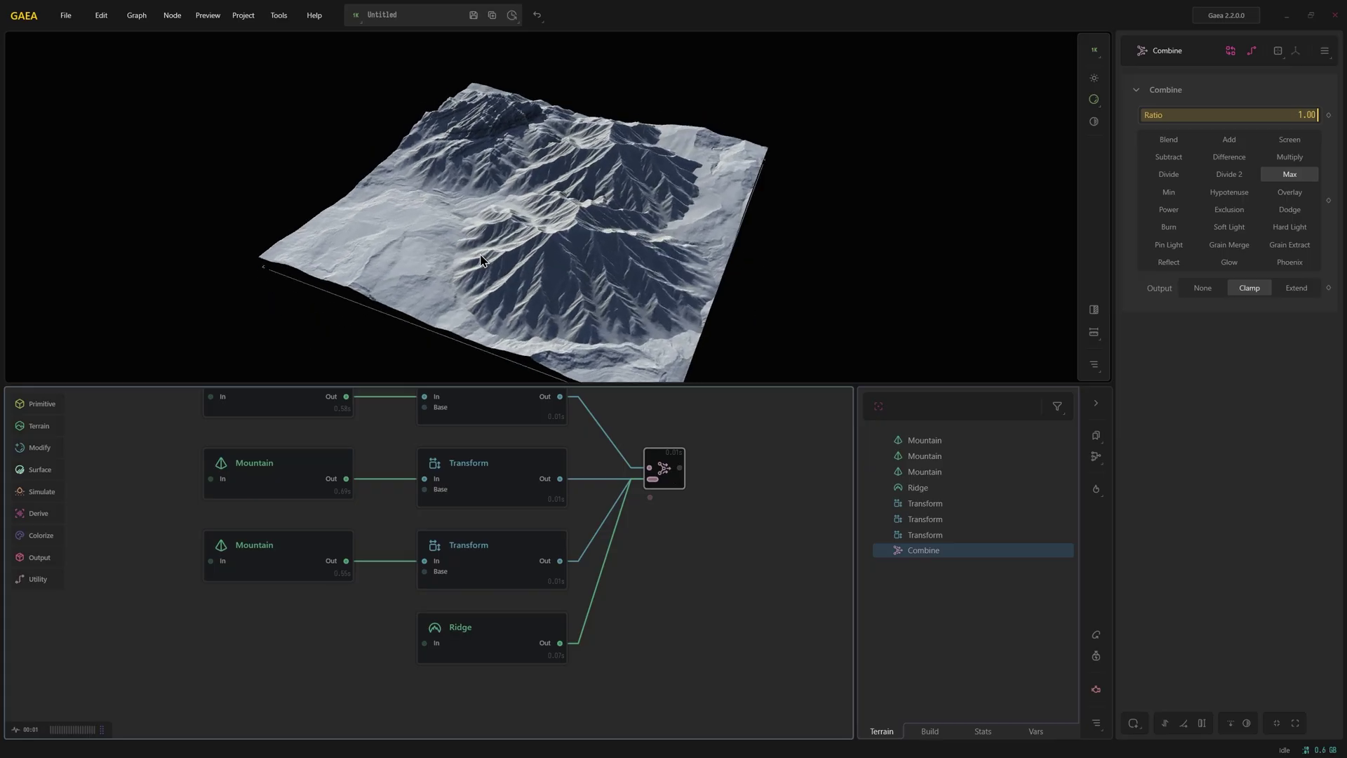
pyautogui.moveTo(512, 247); pyautogui.dragTo(470, 262)
pyautogui.scroll(3, 517, 277)
pyautogui.scroll(2, 517, 277)
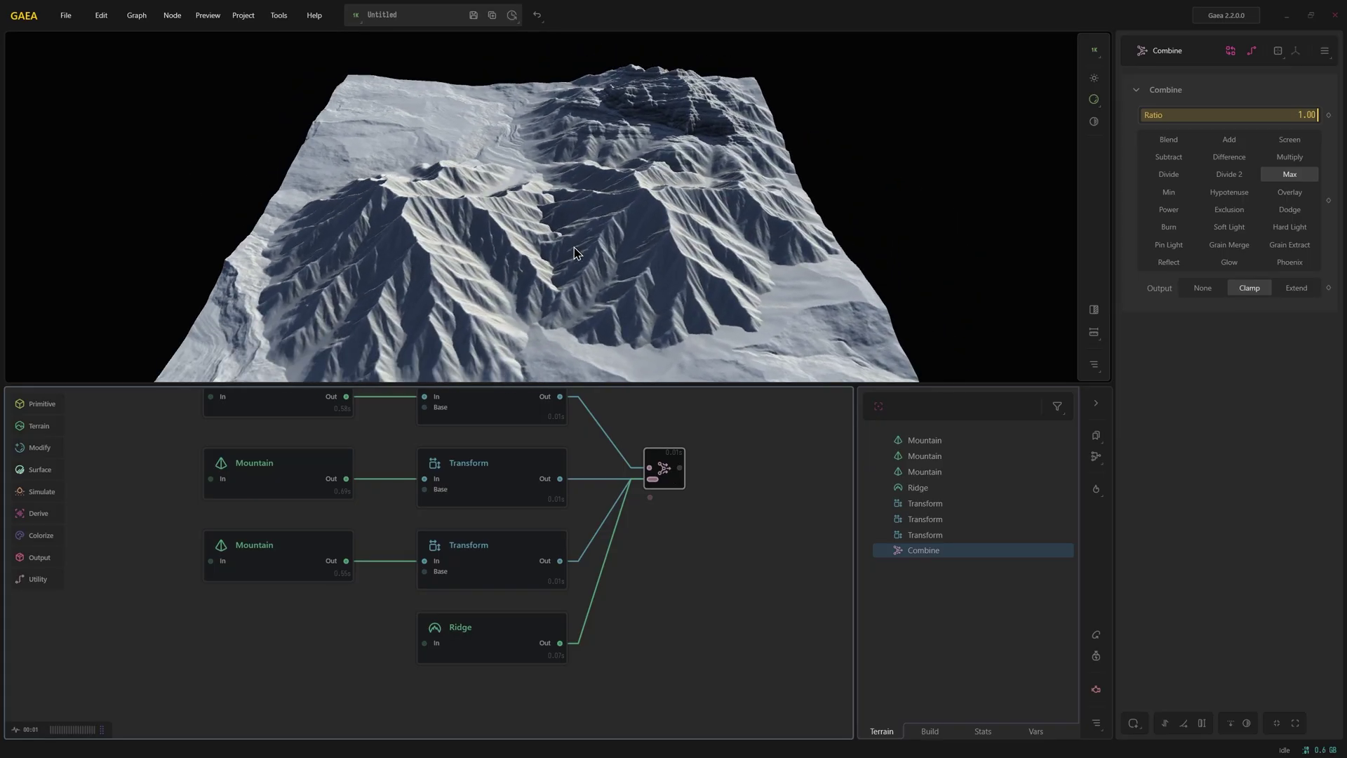
pyautogui.scroll(-3, 573, 247)
pyautogui.scroll(-3, 573, 248)
pyautogui.moveTo(573, 248)
pyautogui.mouseDown()
pyautogui.moveTo(632, 270)
pyautogui.moveTo(502, 280)
pyautogui.mouseUp()
pyautogui.scroll(2, 502, 281)
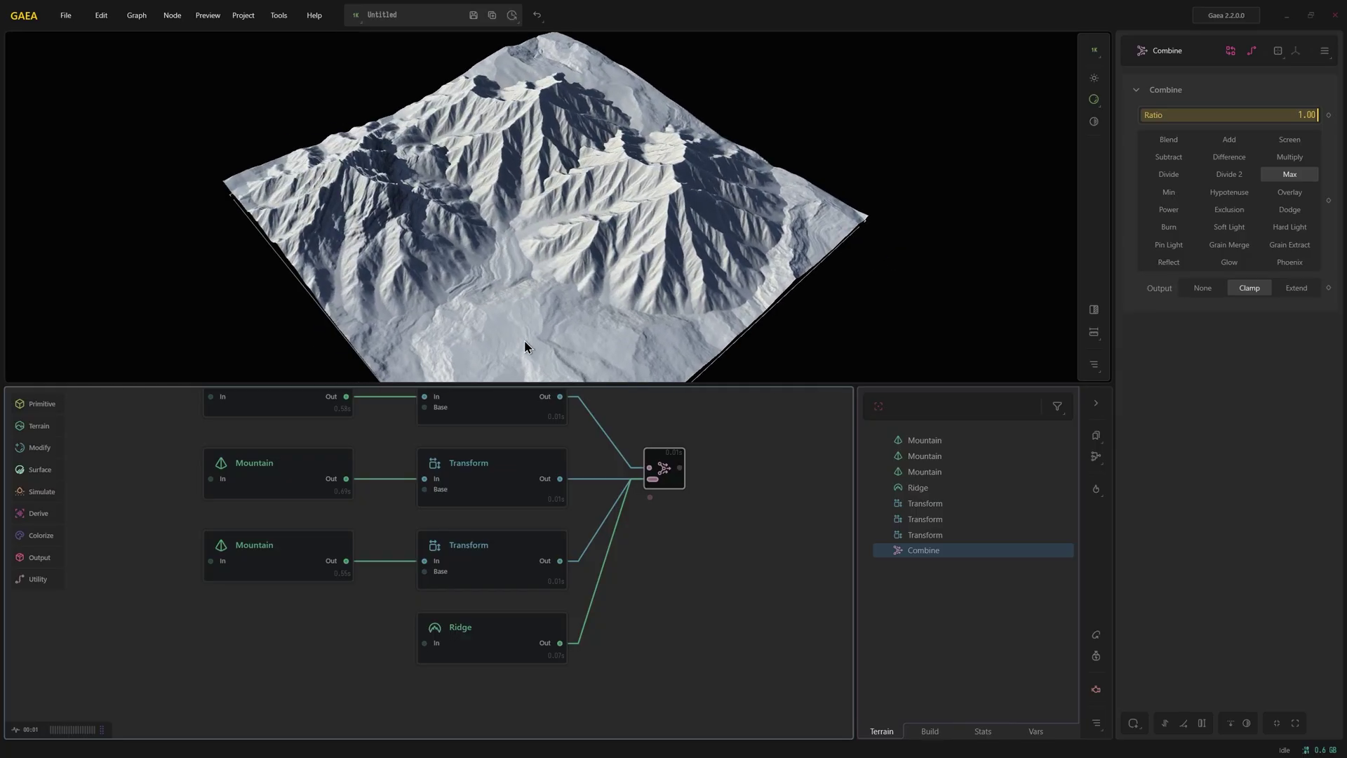
pyautogui.moveTo(379, 499); pyautogui.dragTo(412, 557, button='middle')
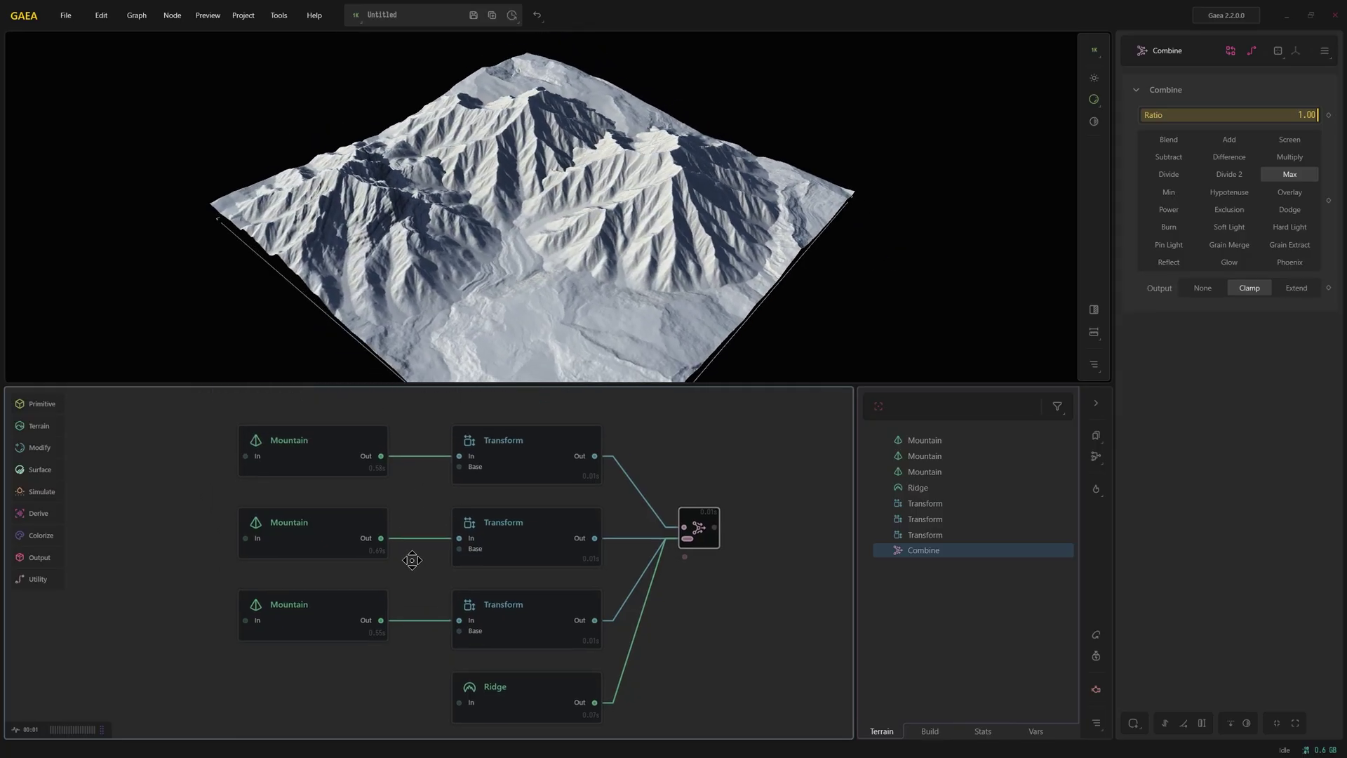
# Step: Change the top Mountain to Strata and review the combined terrain from a new angle
pyautogui.click(321, 552)
pyautogui.click(317, 593)
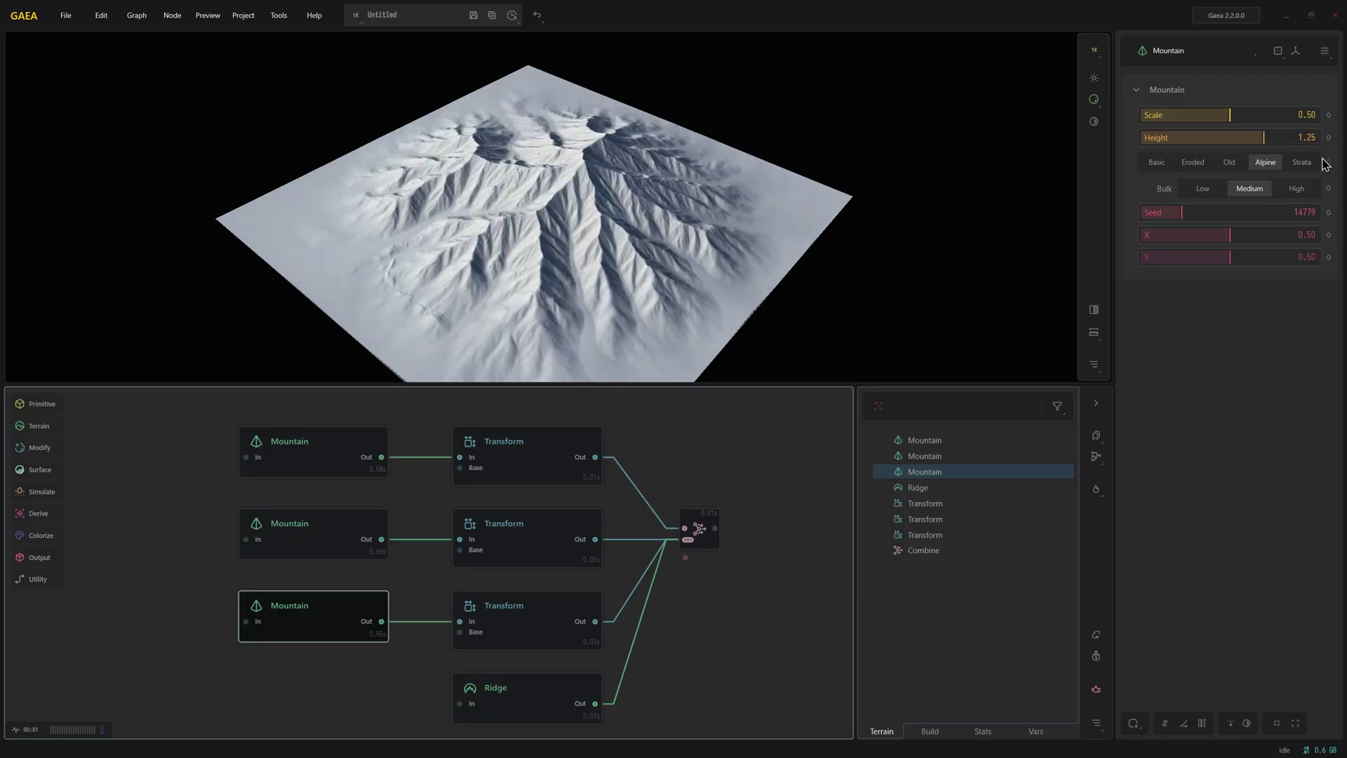
pyautogui.click(340, 466)
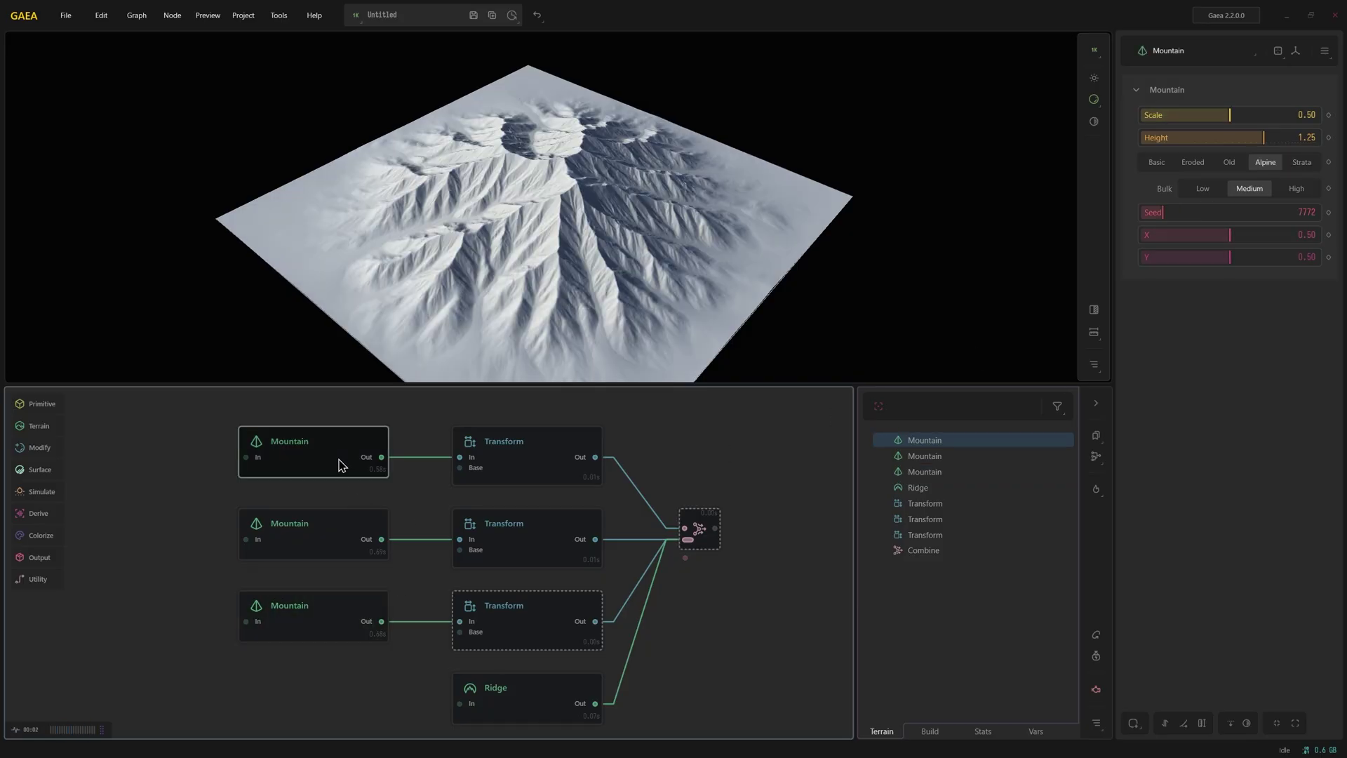
pyautogui.click(1302, 162)
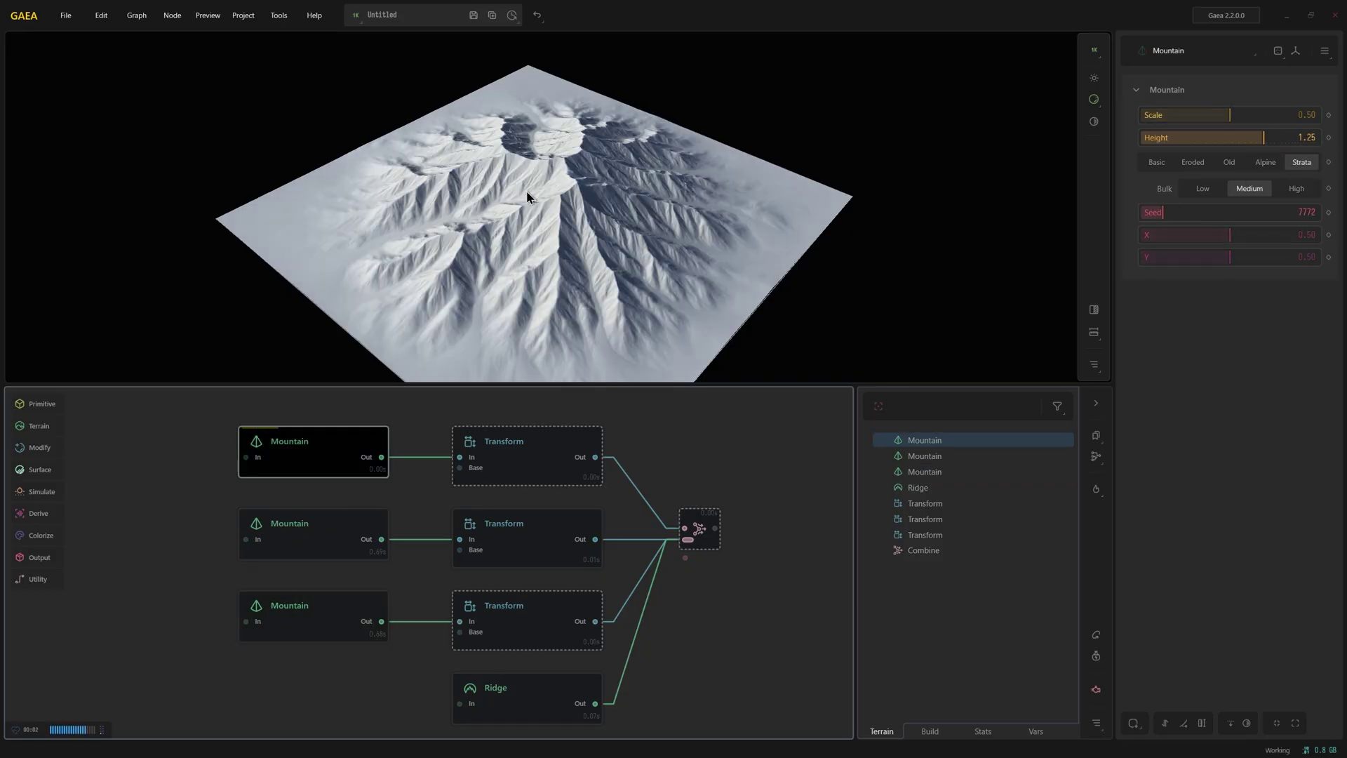
pyautogui.click(694, 524)
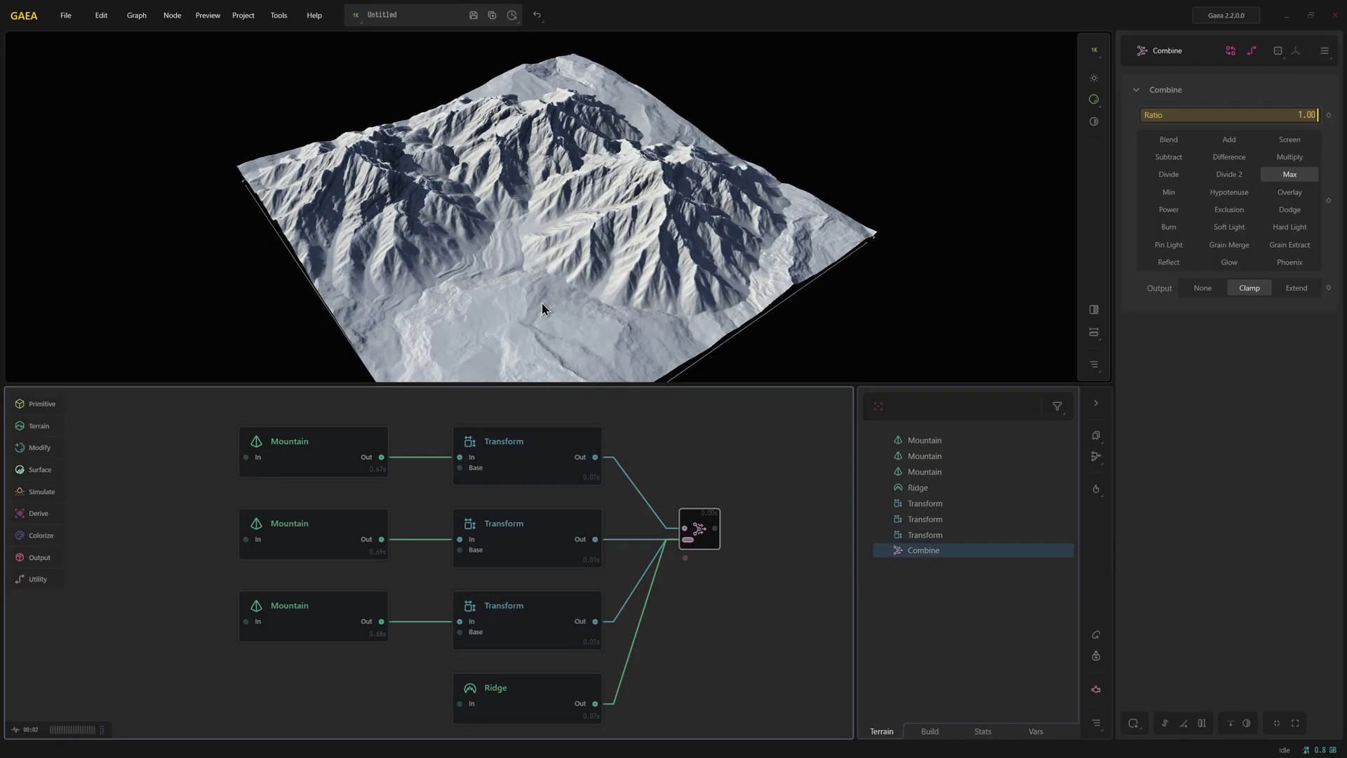
pyautogui.moveTo(502, 319); pyautogui.dragTo(484, 276)
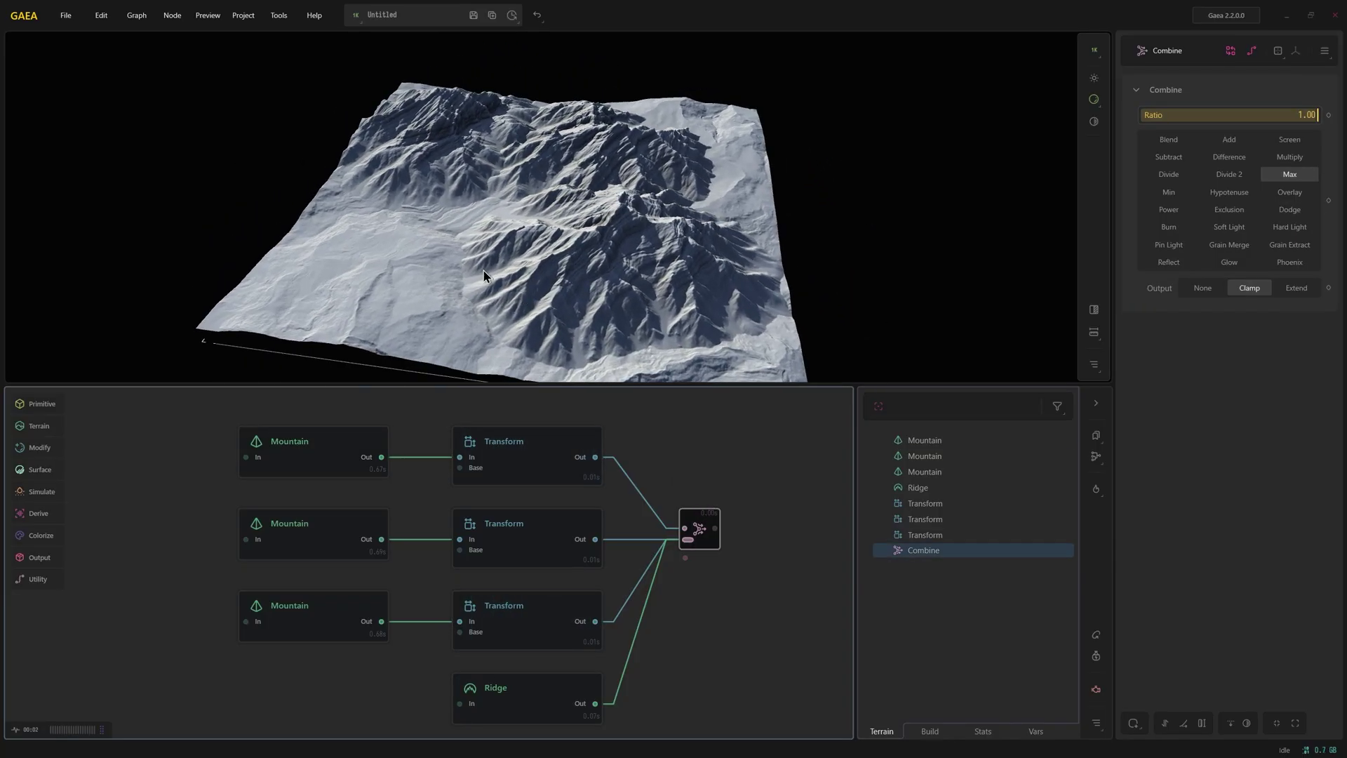
# Step: Rotate the first Transform to 132° and orbit around the combined terrain
pyautogui.click(536, 485)
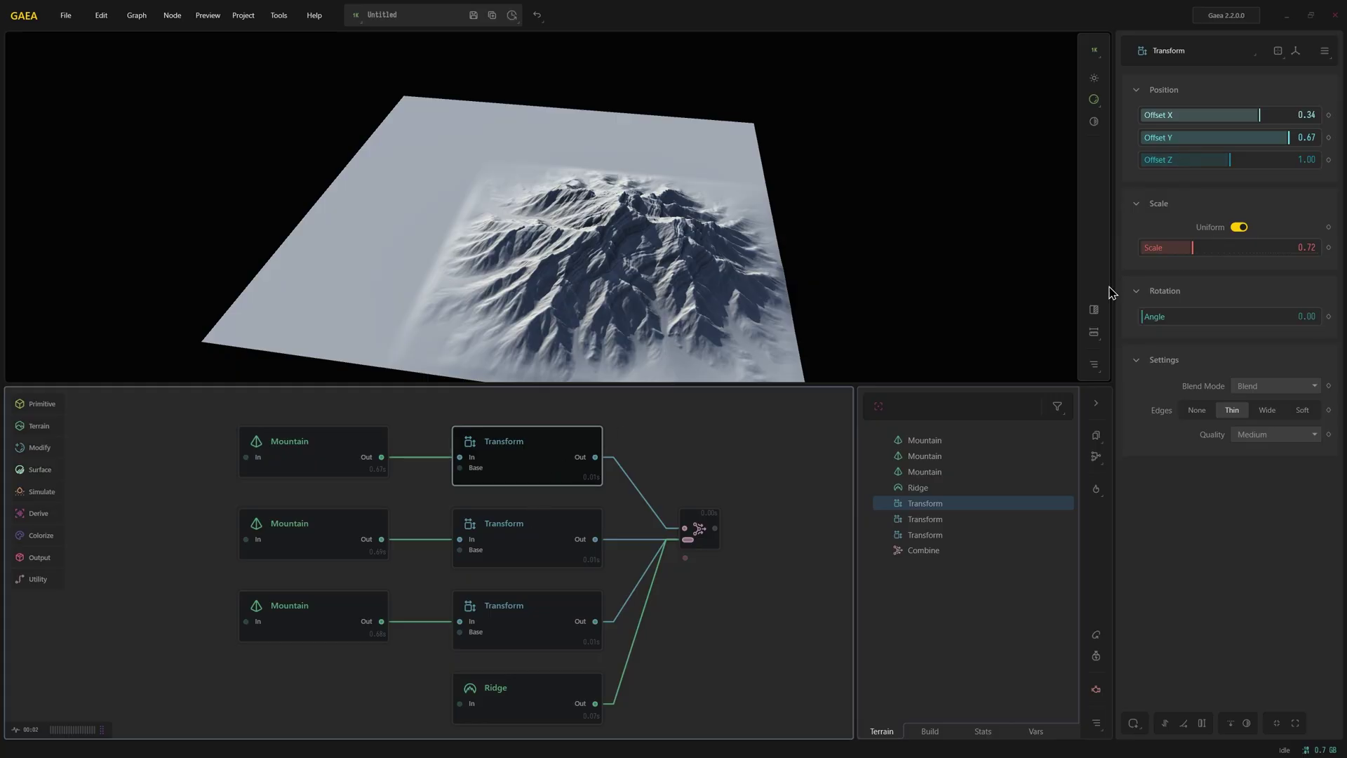
pyautogui.moveTo(1156, 323); pyautogui.dragTo(1193, 315)
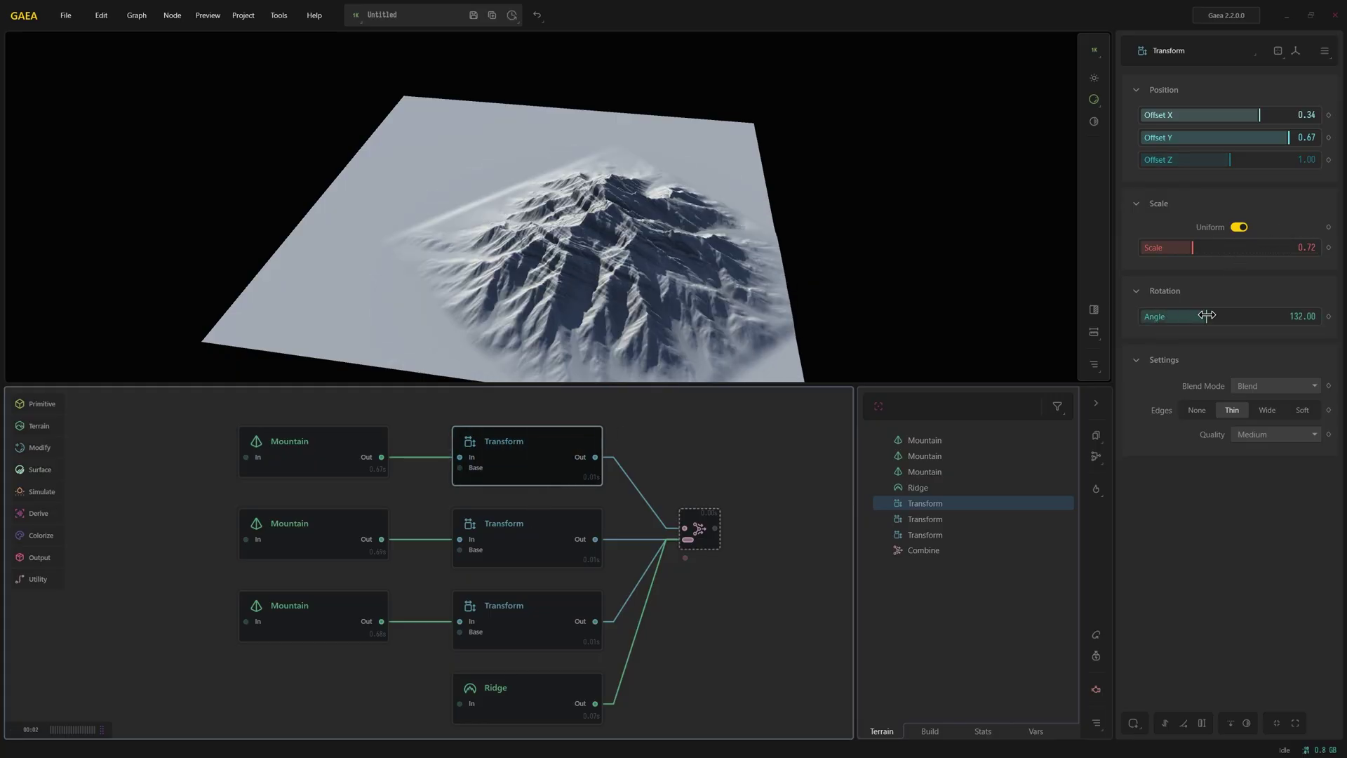
pyautogui.click(690, 518)
pyautogui.moveTo(658, 347); pyautogui.dragTo(608, 275)
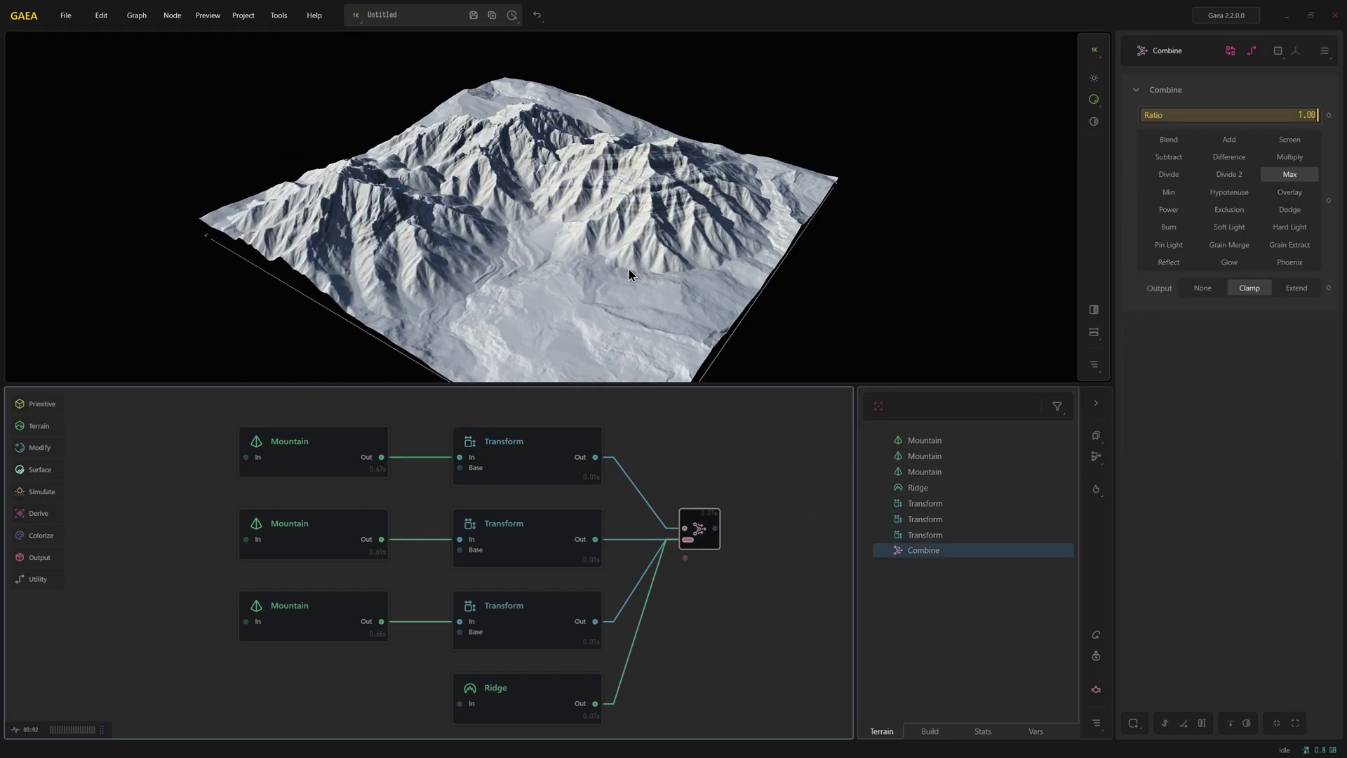
pyautogui.moveTo(629, 274); pyautogui.dragTo(567, 271)
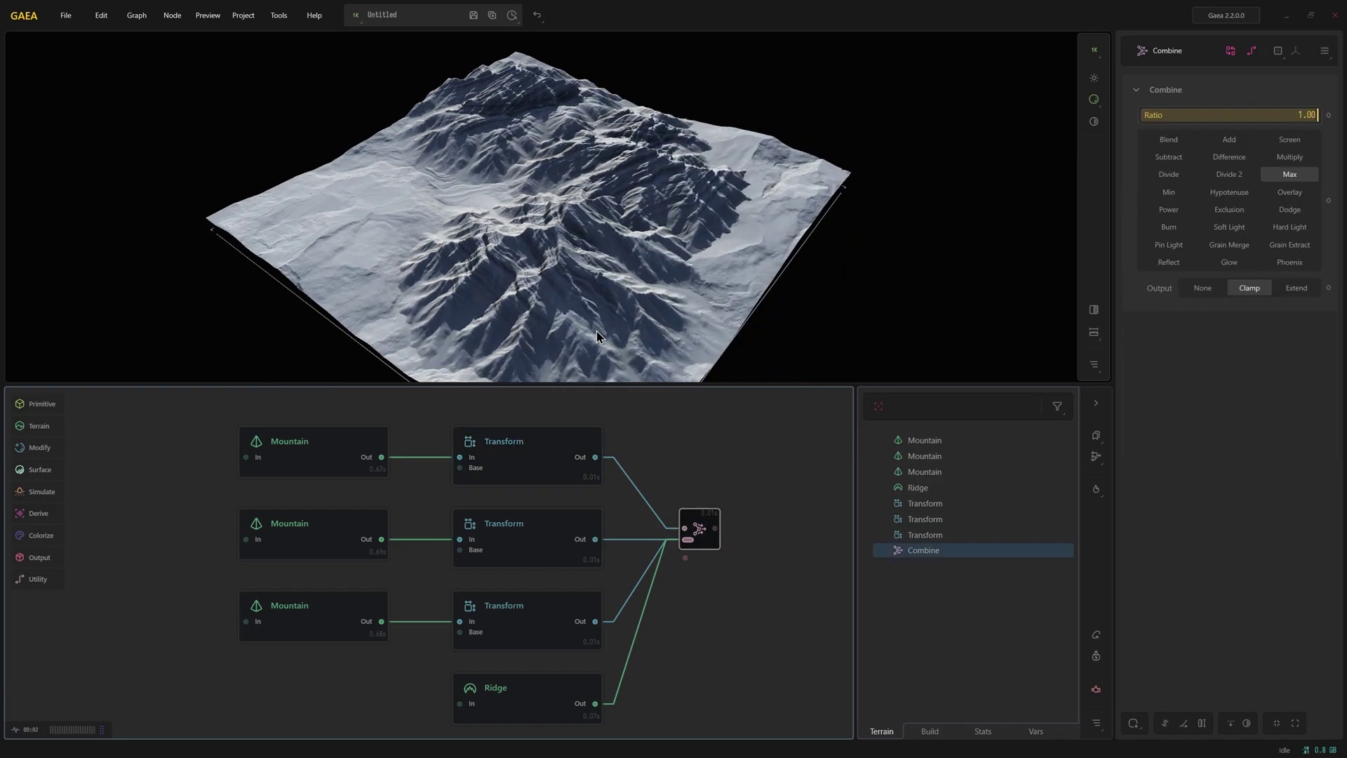
pyautogui.moveTo(612, 348); pyautogui.dragTo(674, 306)
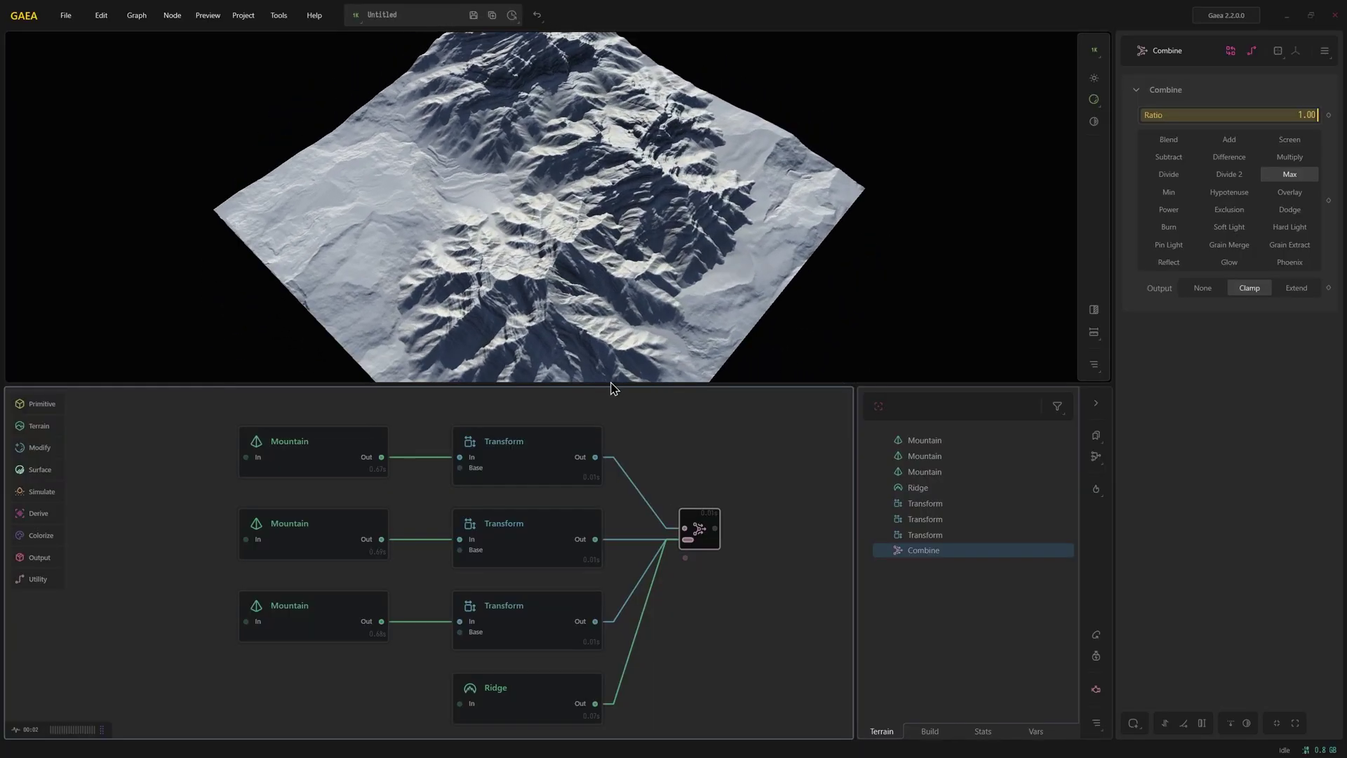
pyautogui.moveTo(674, 306); pyautogui.dragTo(592, 335)
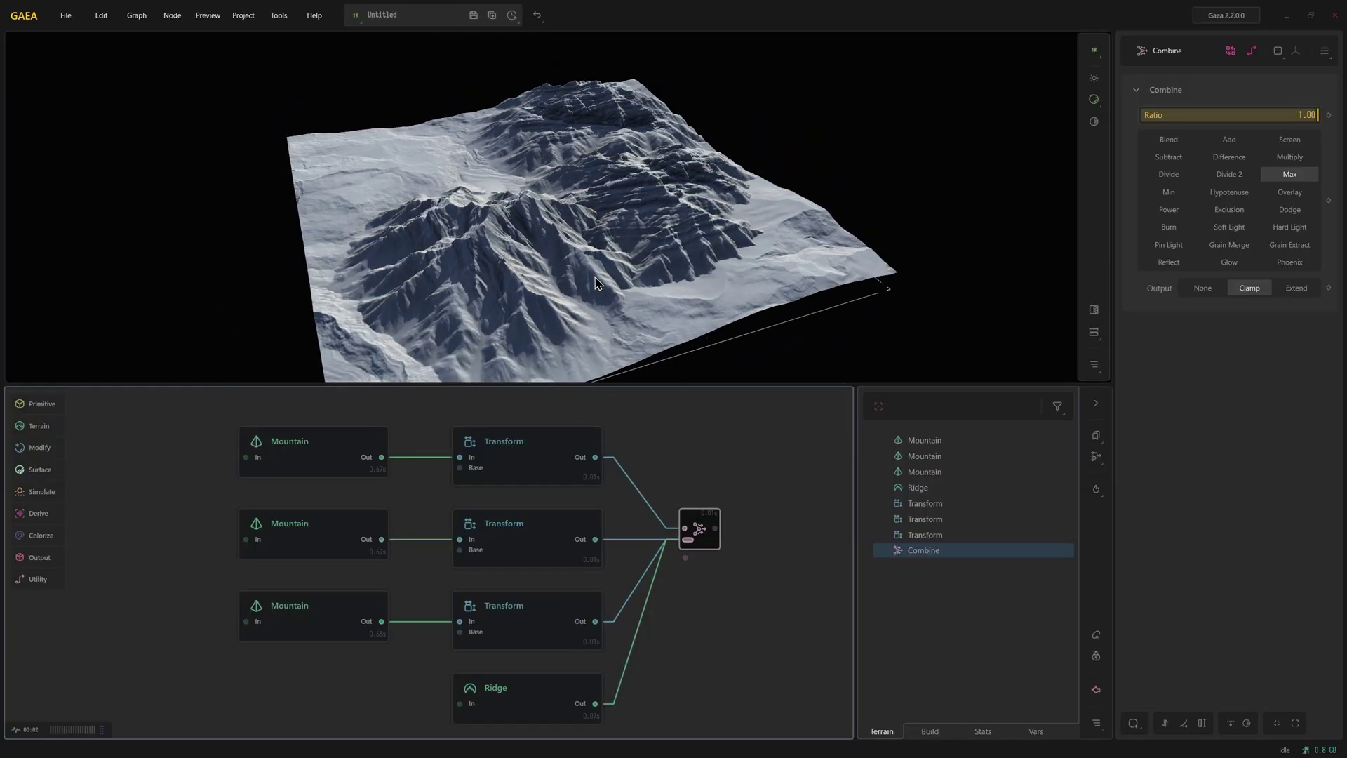
pyautogui.moveTo(601, 282); pyautogui.dragTo(619, 392)
# Step: Rotate the second Transform to about 29.5° and preview the combined result
pyautogui.click(535, 456)
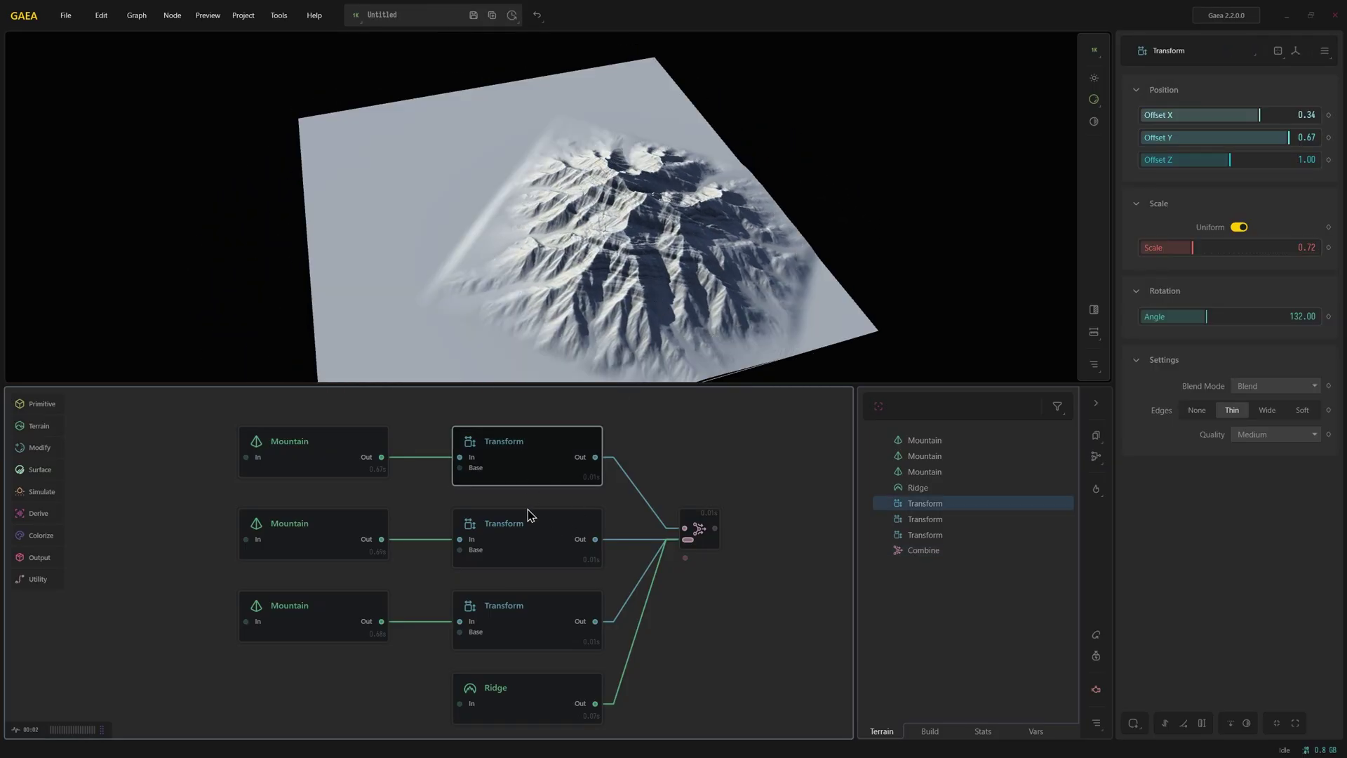
pyautogui.click(533, 530)
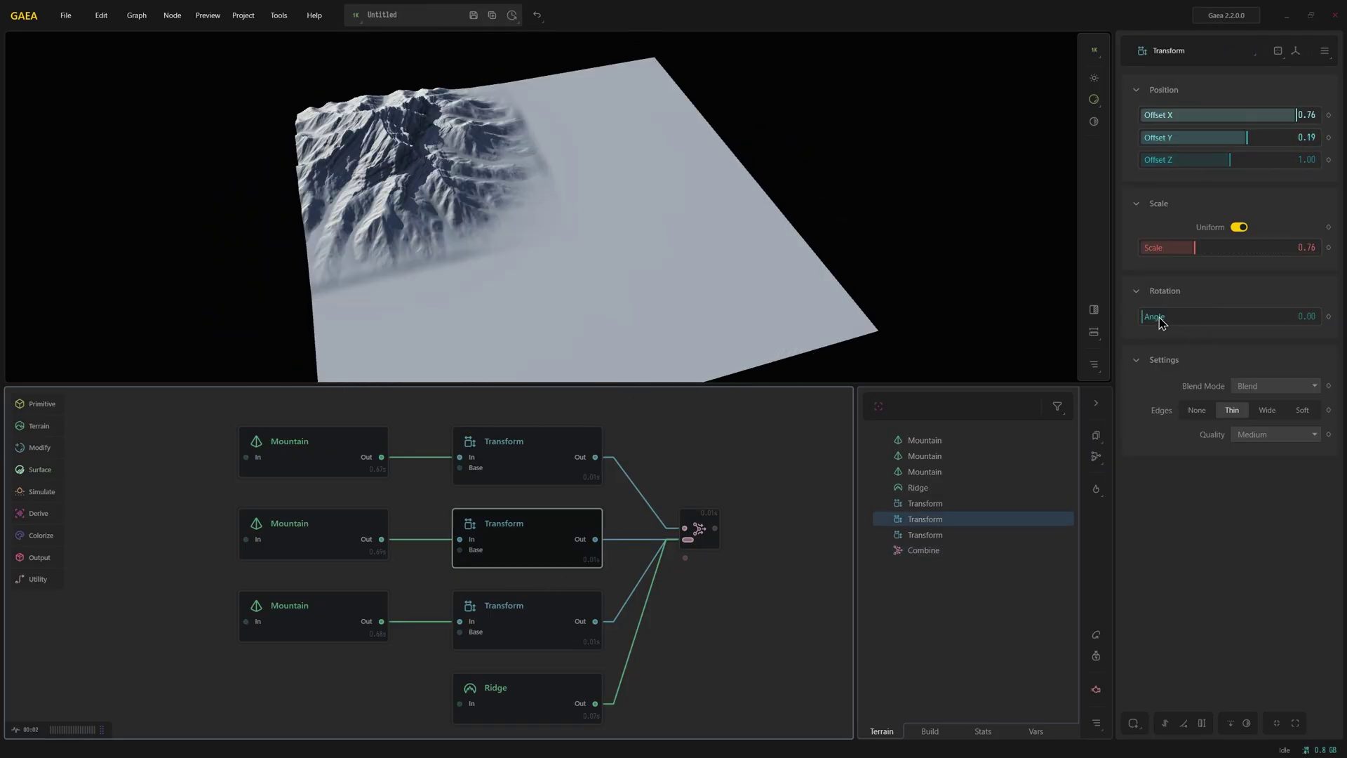
pyautogui.moveTo(1158, 318); pyautogui.dragTo(1165, 319)
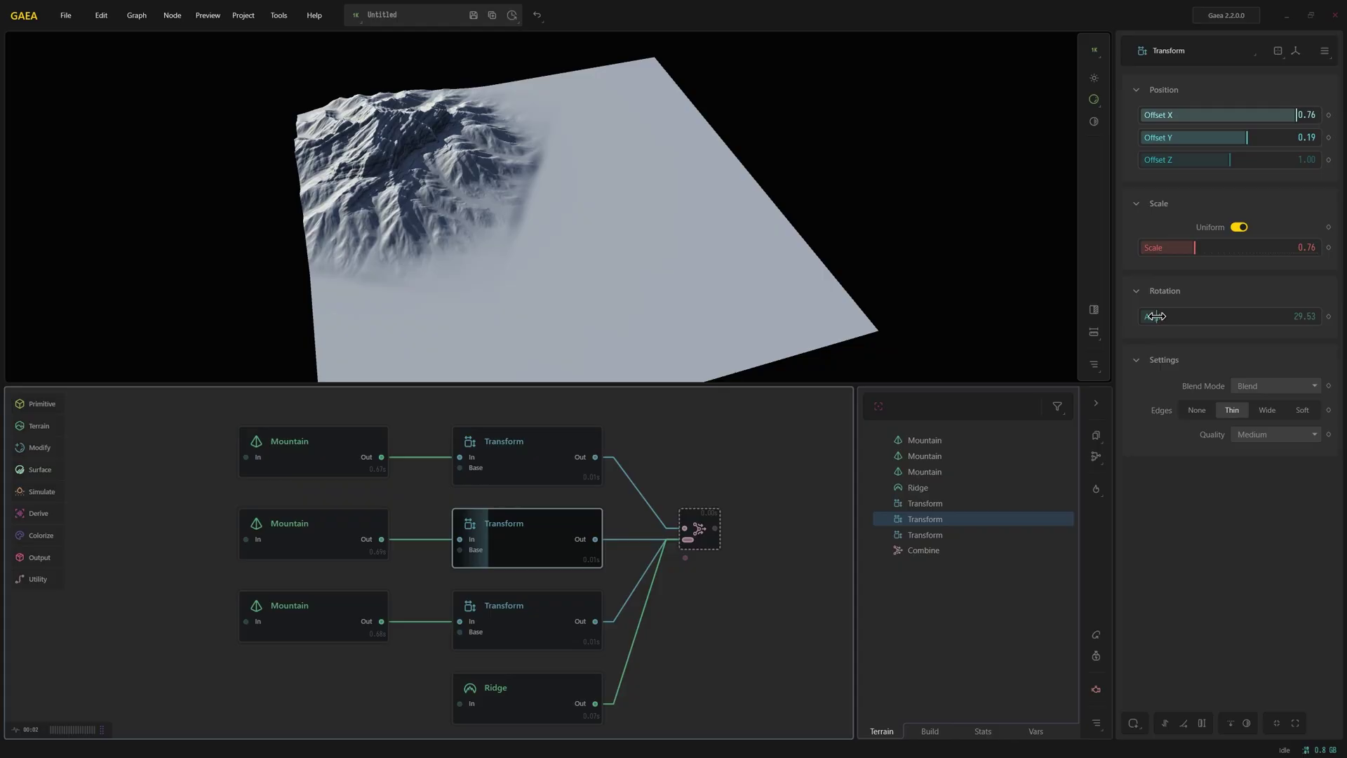
pyautogui.click(702, 534)
pyautogui.moveTo(526, 263); pyautogui.dragTo(595, 264)
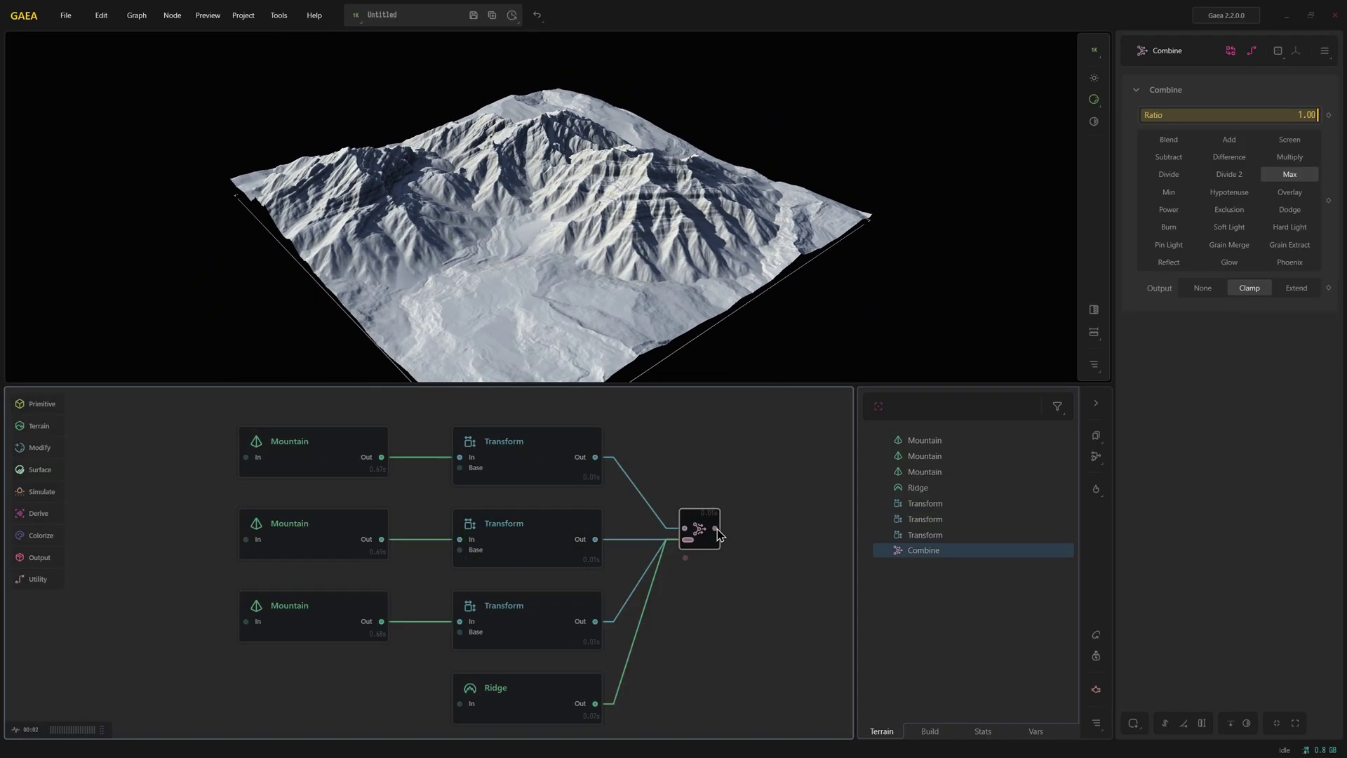
# Step: Add an Erosion2 node after Combine with Duration 41.01, Downcutting 0.33 and Shape Detail Scale 0.05
pyautogui.moveTo(718, 534); pyautogui.dragTo(787, 469)
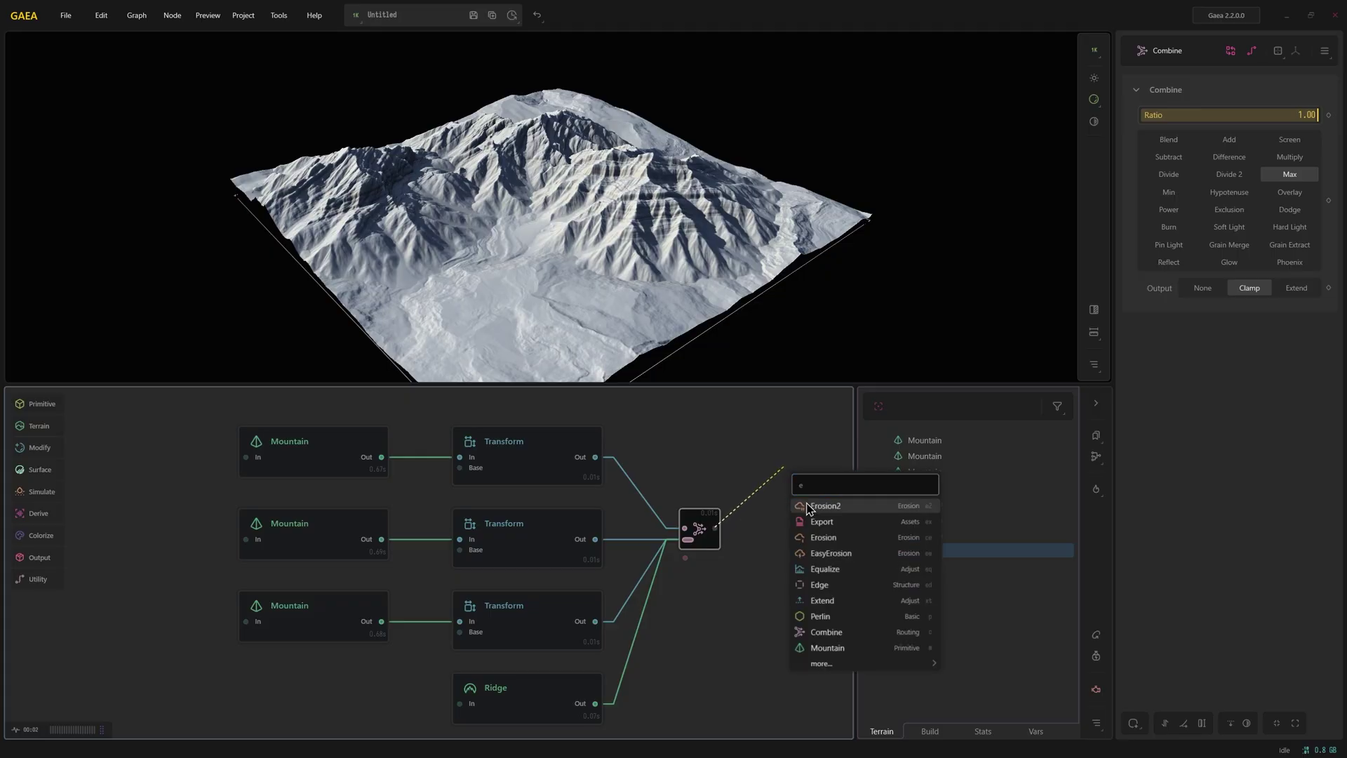
pyautogui.click(810, 507)
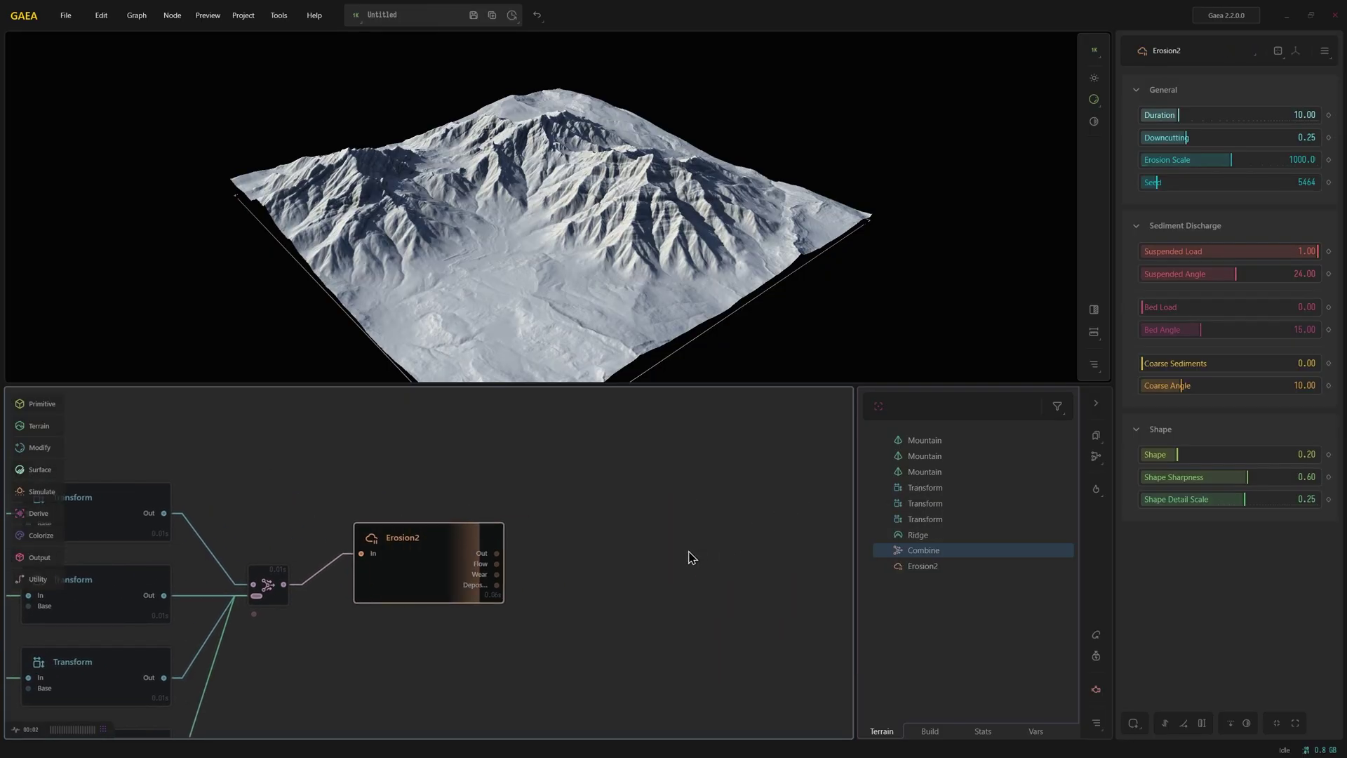
pyautogui.click(1200, 138)
pyautogui.click(1233, 113)
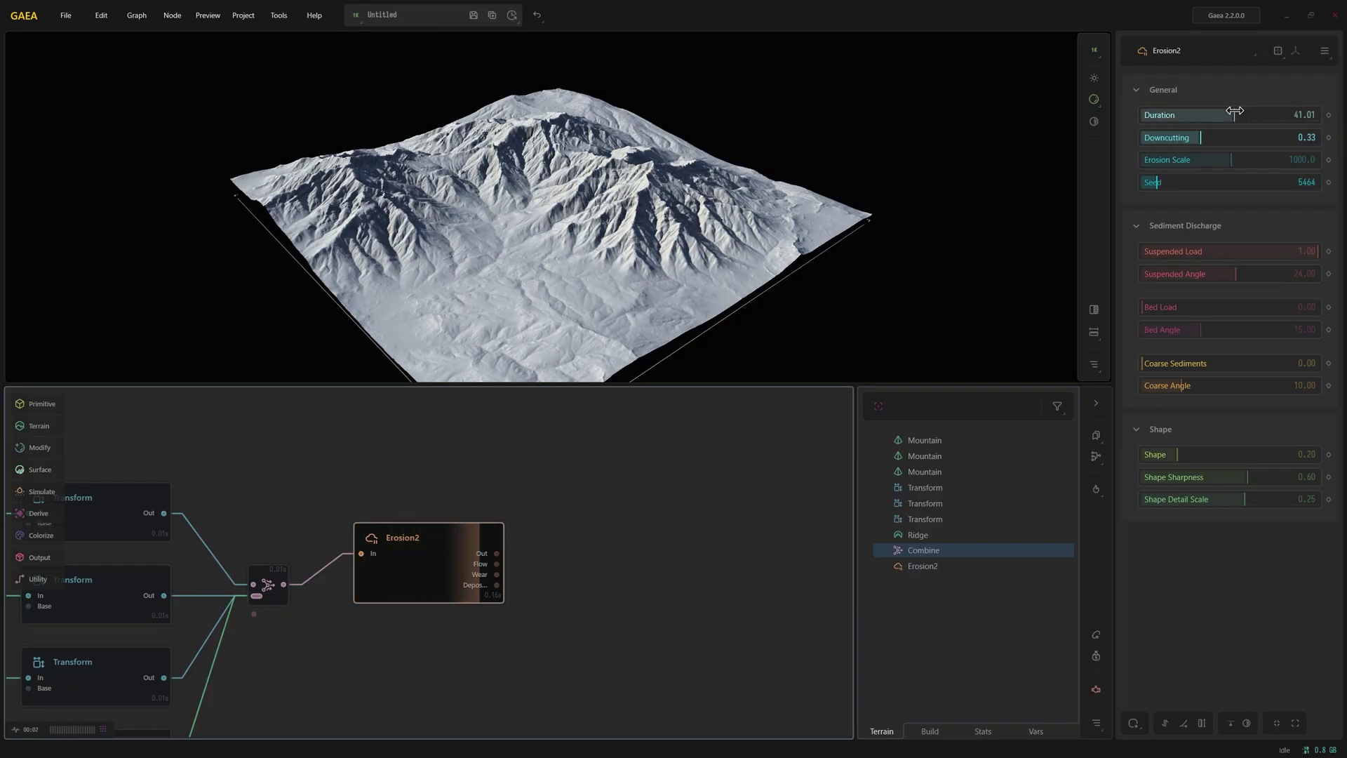
pyautogui.click(1168, 500)
pyautogui.moveTo(453, 263)
pyautogui.mouseDown()
pyautogui.moveTo(500, 267)
pyautogui.moveTo(491, 295)
pyautogui.moveTo(424, 222)
pyautogui.mouseUp()
pyautogui.scroll(3, 491, 295)
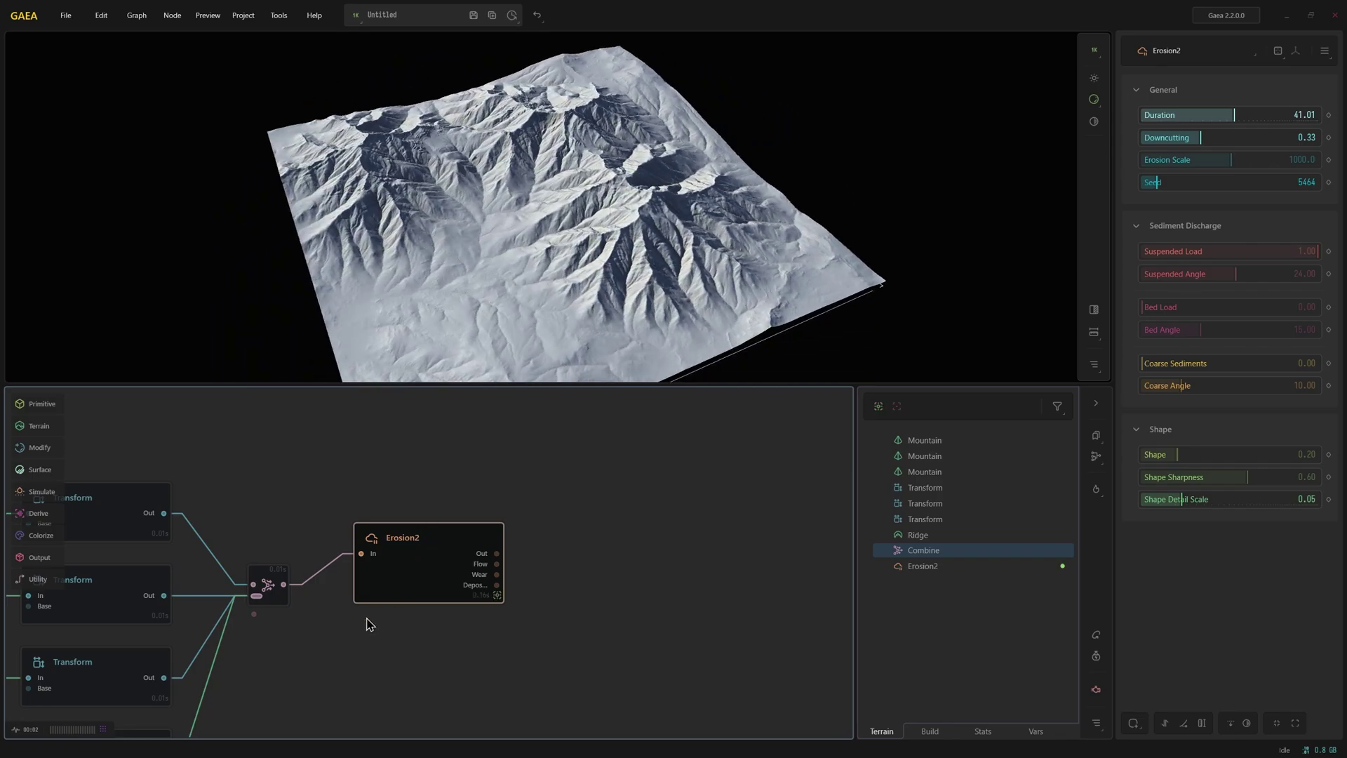
pyautogui.moveTo(364, 622); pyautogui.dragTo(743, 549, button='middle')
# Step: Drag the middle Transform's viewport gizmo so its offset becomes X 0.67, Y 0.24
pyautogui.click(509, 524)
pyautogui.moveTo(510, 525); pyautogui.dragTo(335, 539, button='middle')
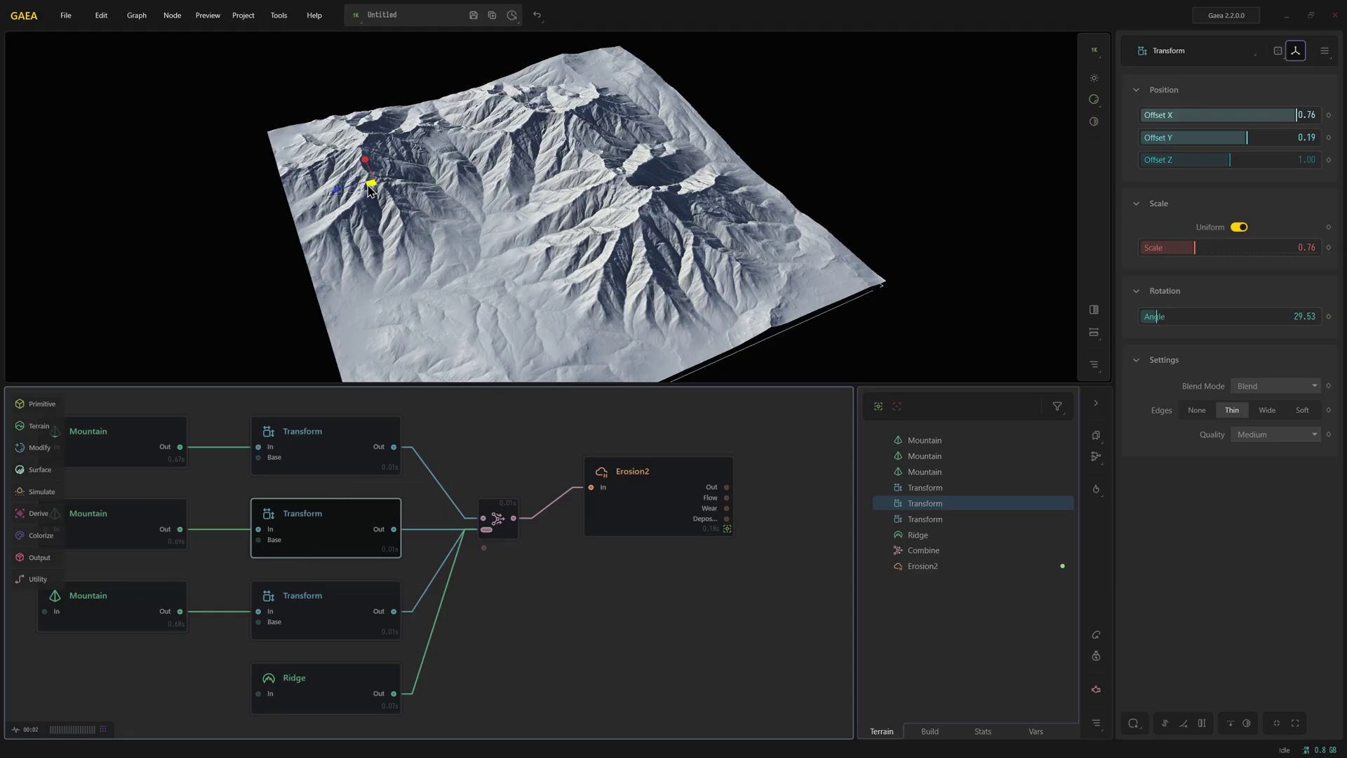
pyautogui.moveTo(371, 190)
pyautogui.mouseDown()
pyautogui.moveTo(439, 214)
pyautogui.moveTo(401, 206)
pyautogui.mouseUp()
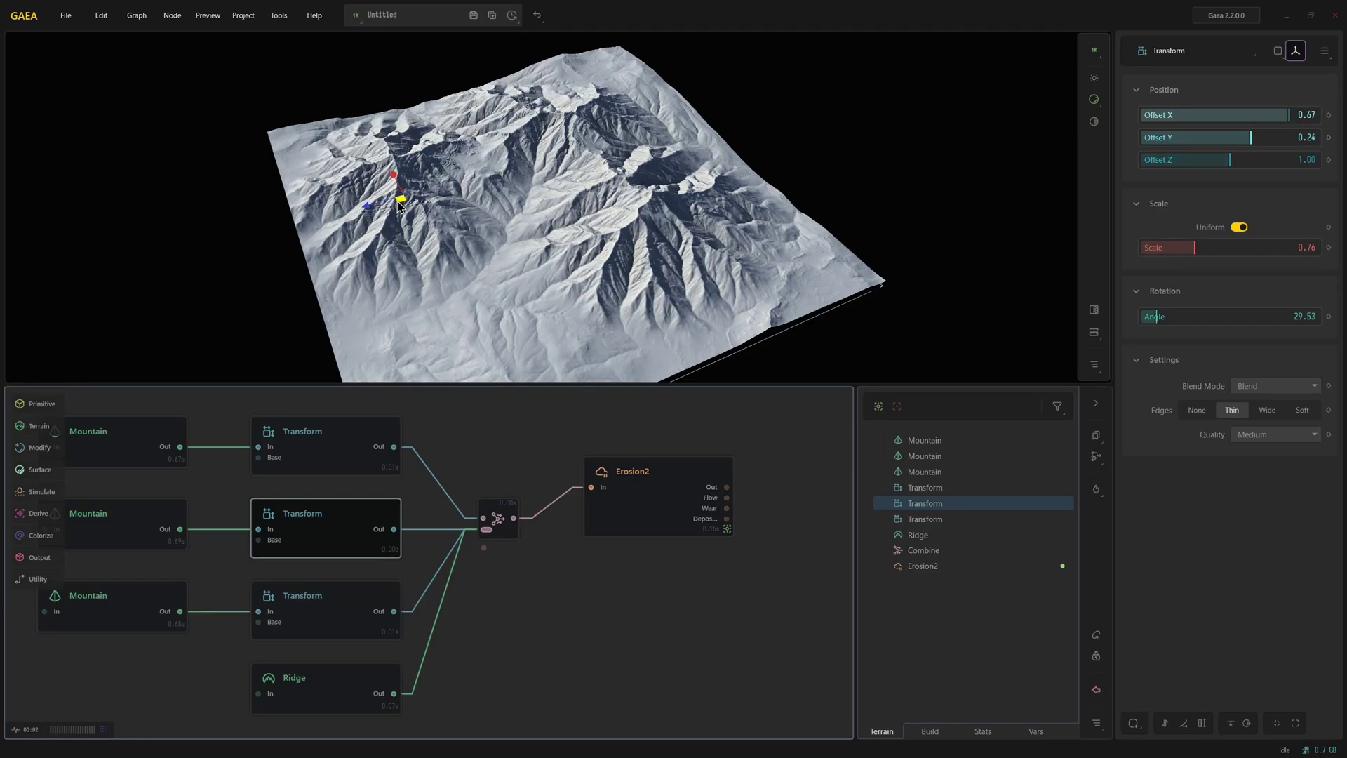
# Step: Retune Erosion2: Coarse Sediments maxed, Coarse Angle ~4, Erosion Scale ~12,666, Shape Detail 0.03, Duration 19.20
pyautogui.click(703, 505)
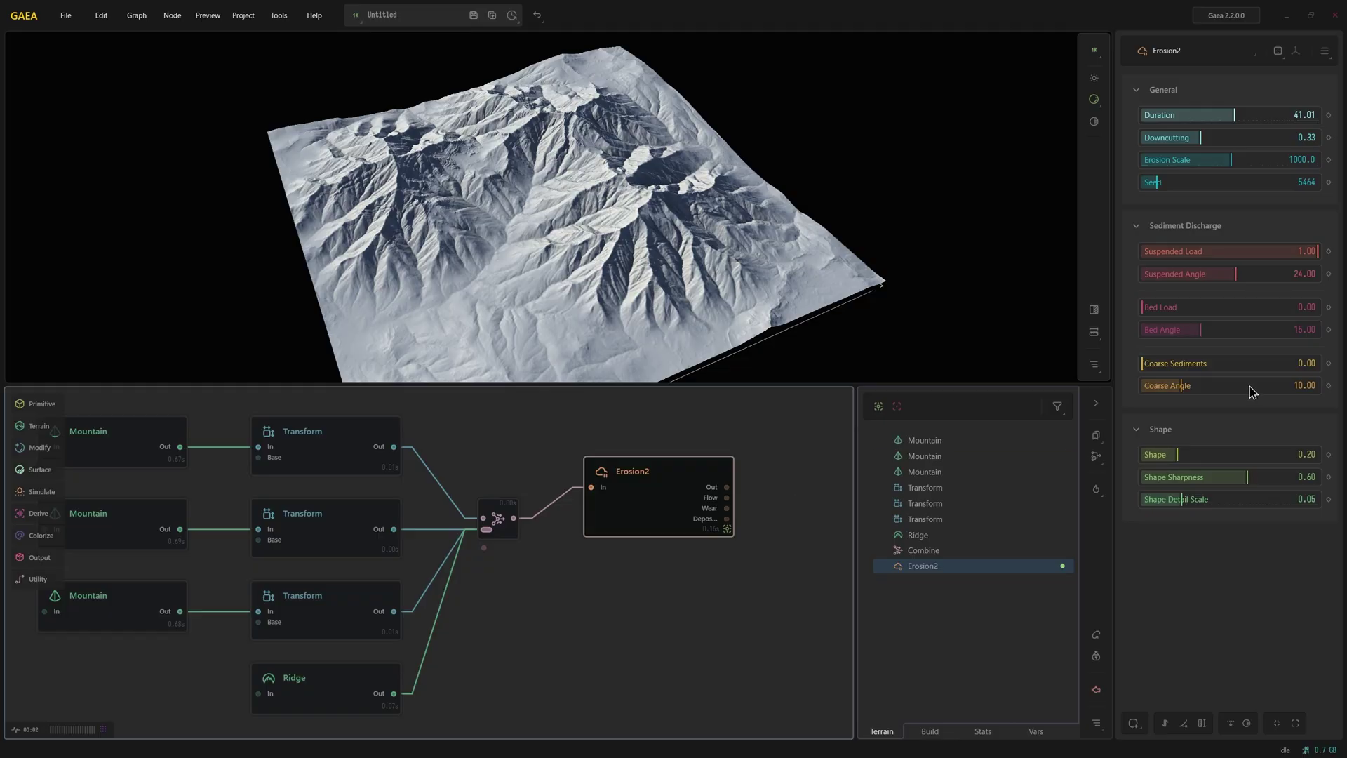
pyautogui.moveTo(1262, 362); pyautogui.dragTo(1318, 362)
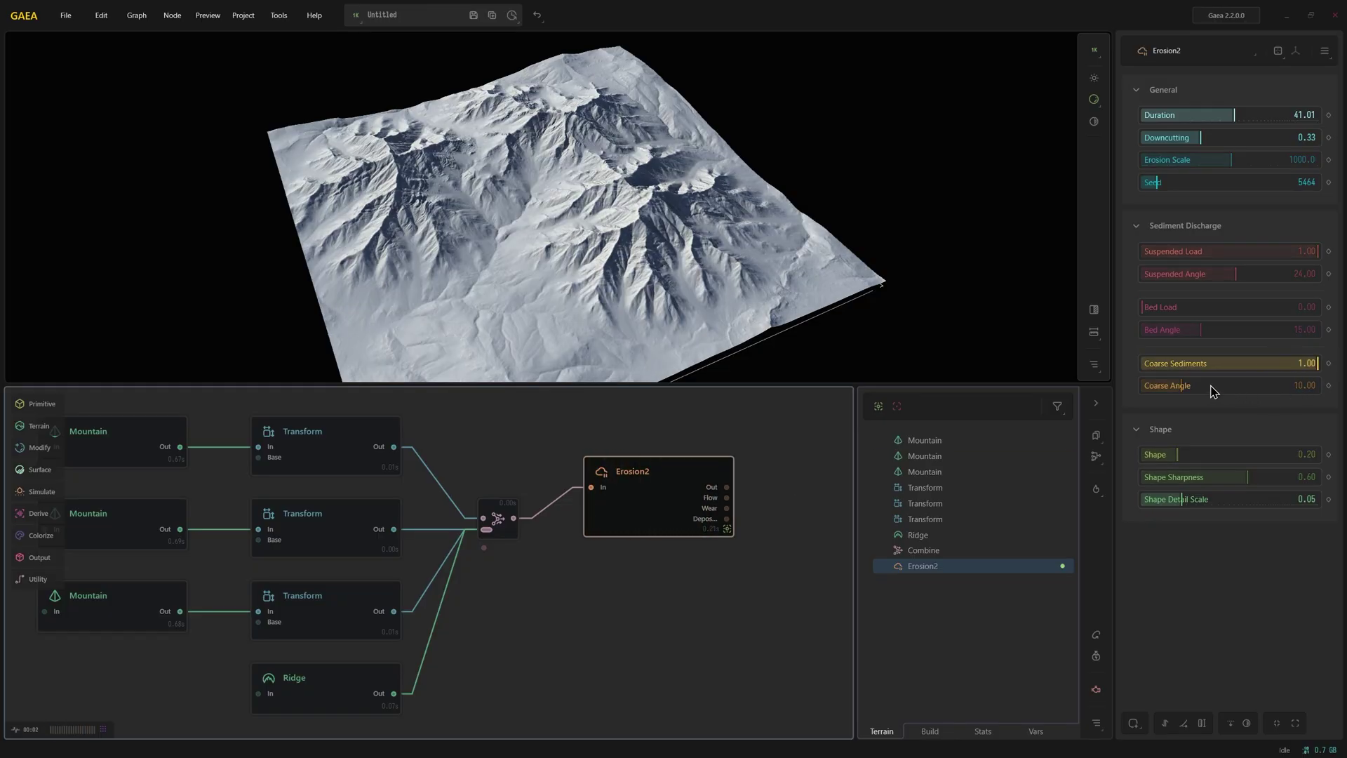
pyautogui.moveTo(1189, 385); pyautogui.dragTo(1158, 386)
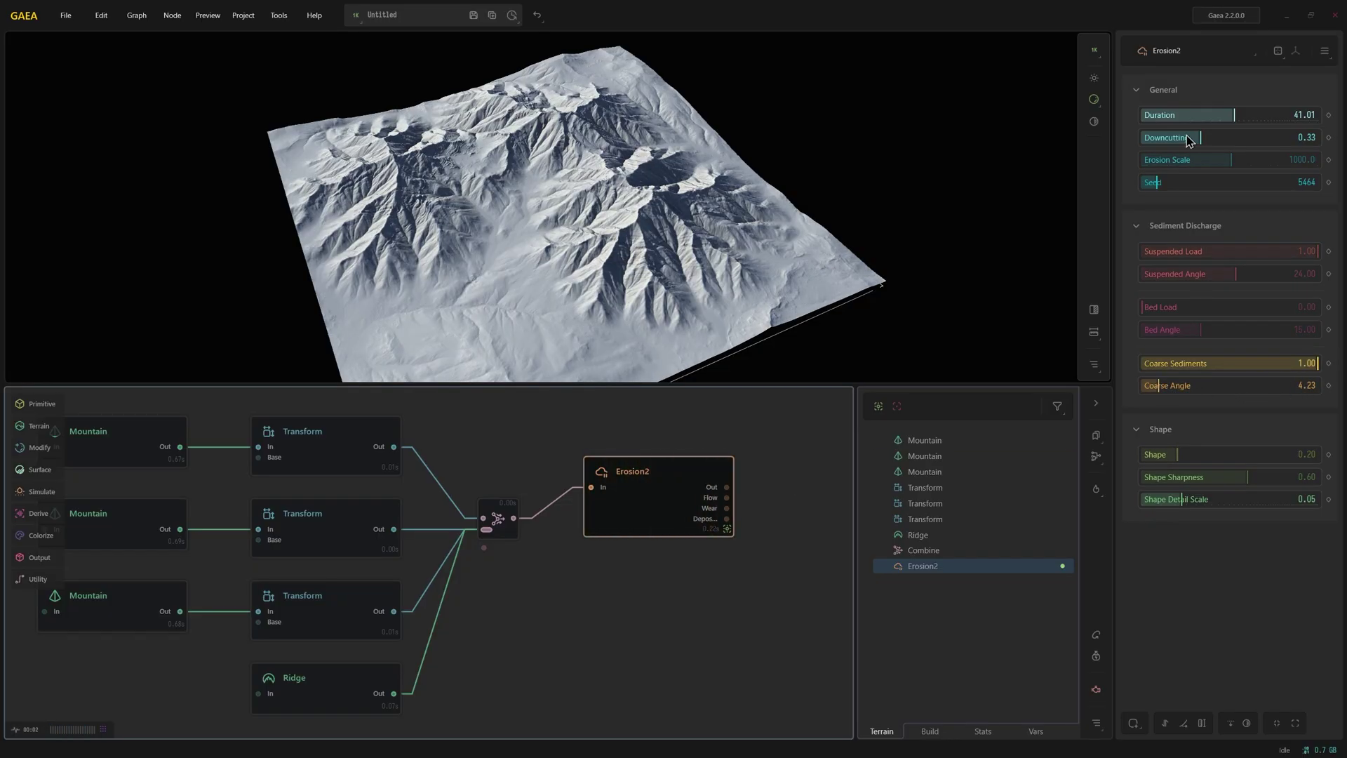
pyautogui.moveTo(1284, 166); pyautogui.dragTo(1303, 159)
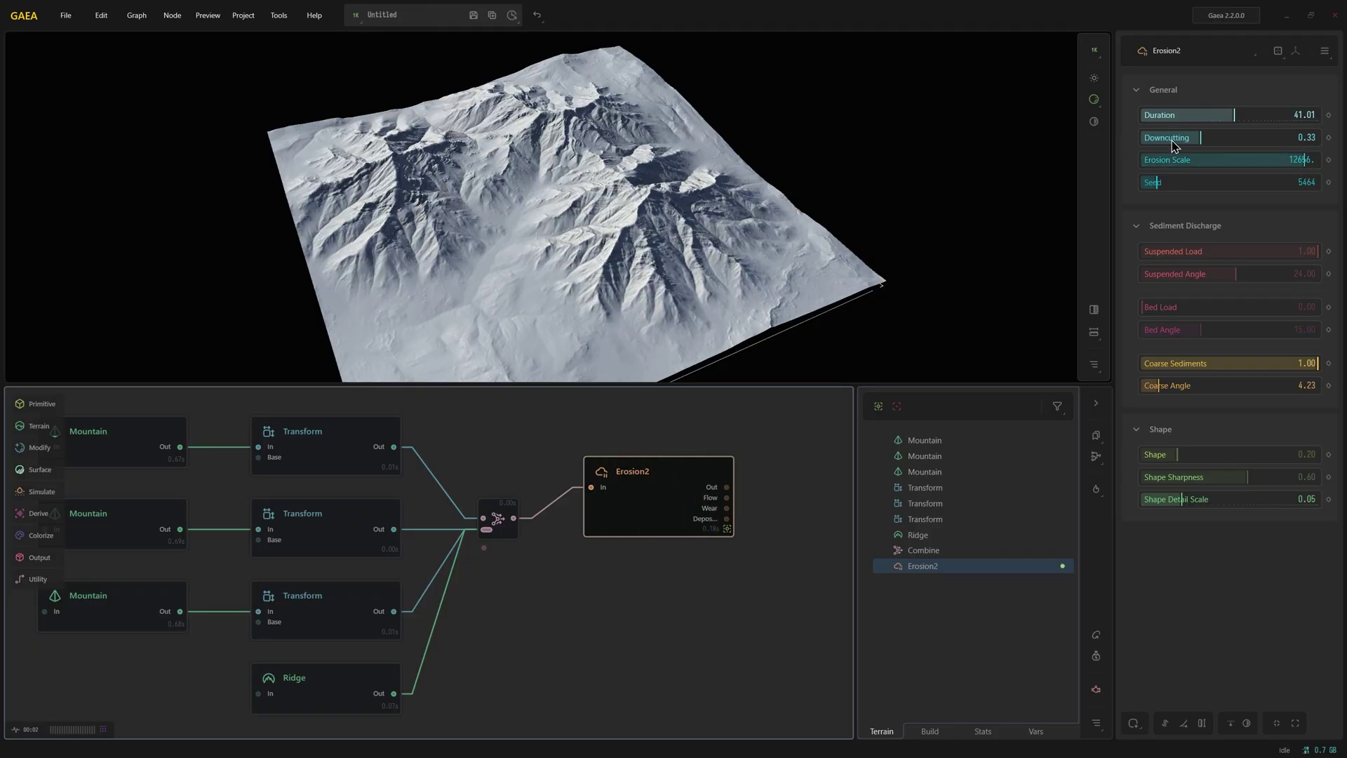
pyautogui.moveTo(1166, 501); pyautogui.dragTo(1161, 501)
pyautogui.moveTo(1202, 119); pyautogui.dragTo(1199, 116)
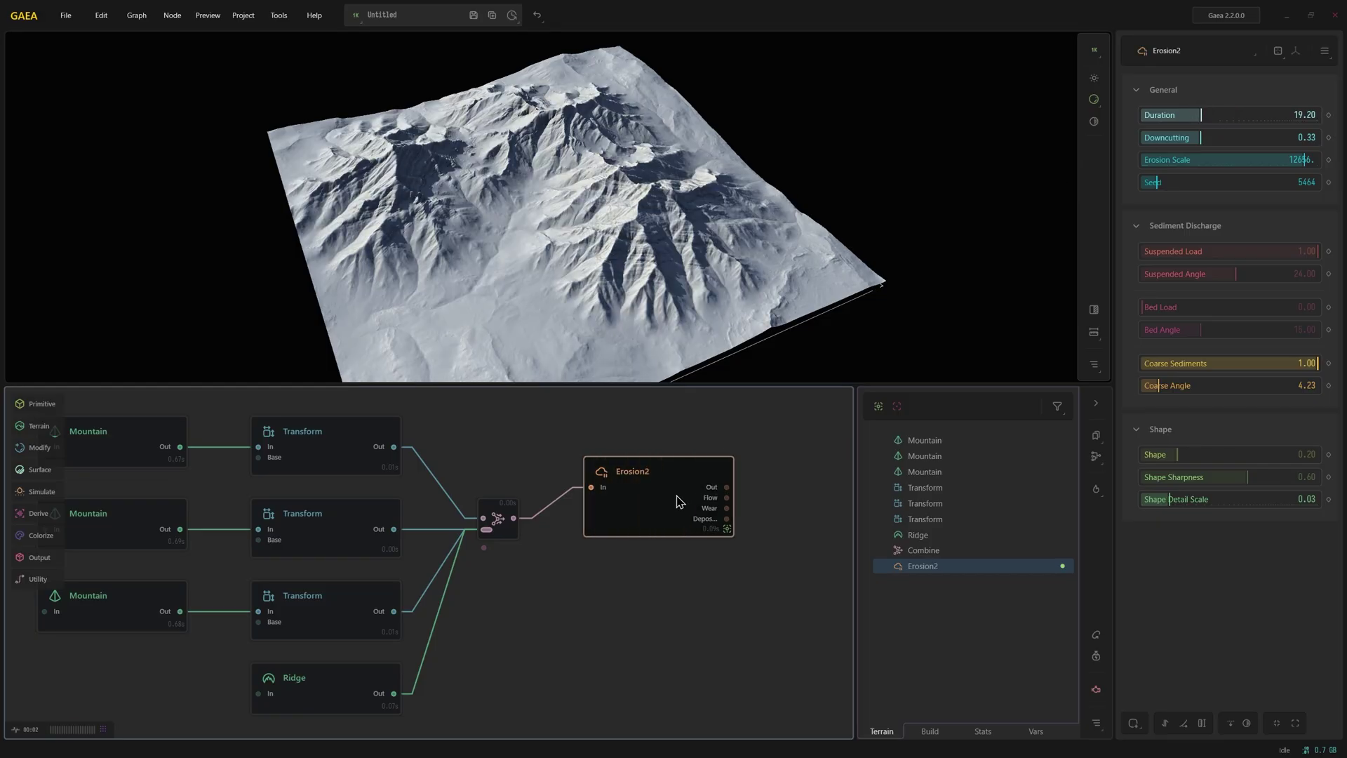
# Step: Move the third Transform's mountain to a new offset and review the eroded result from new angles
pyautogui.click(311, 632)
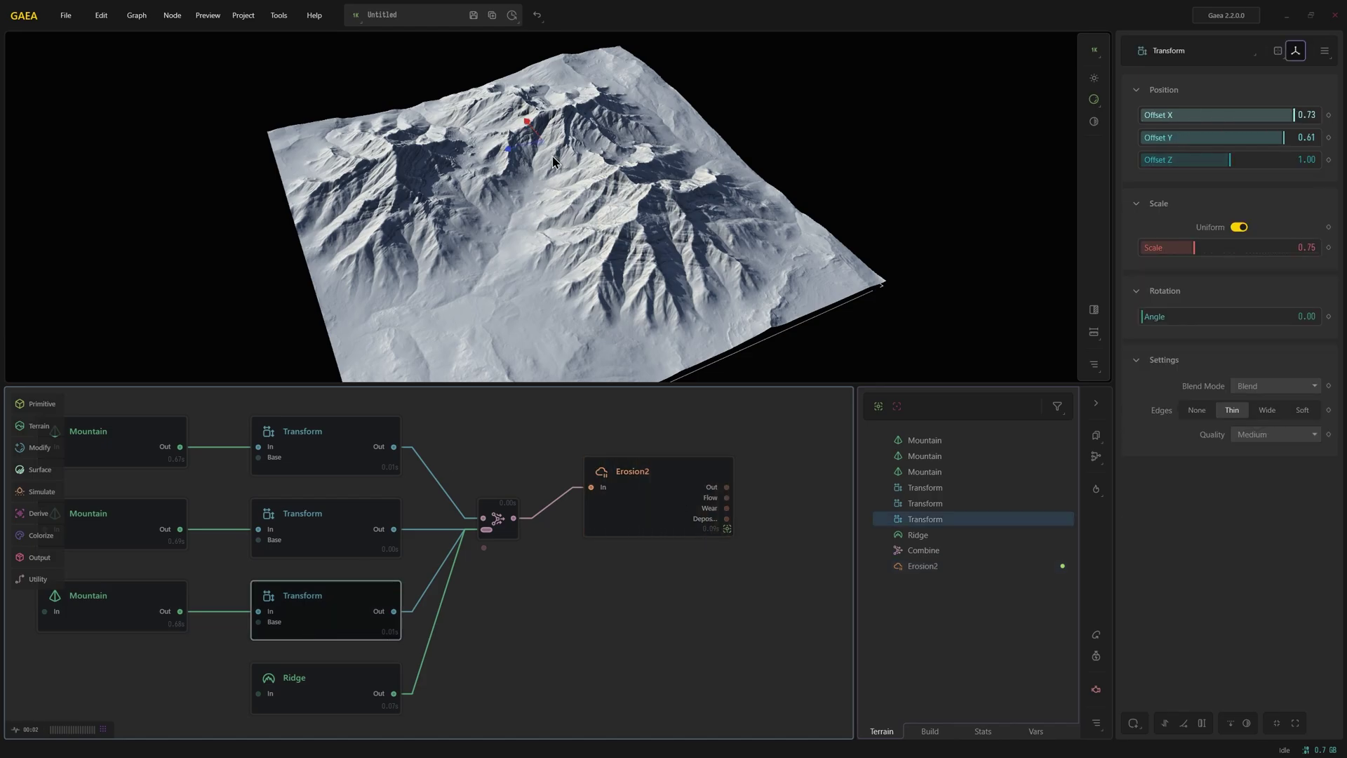
pyautogui.moveTo(533, 137)
pyautogui.mouseDown()
pyautogui.moveTo(586, 151)
pyautogui.moveTo(555, 146)
pyautogui.mouseUp()
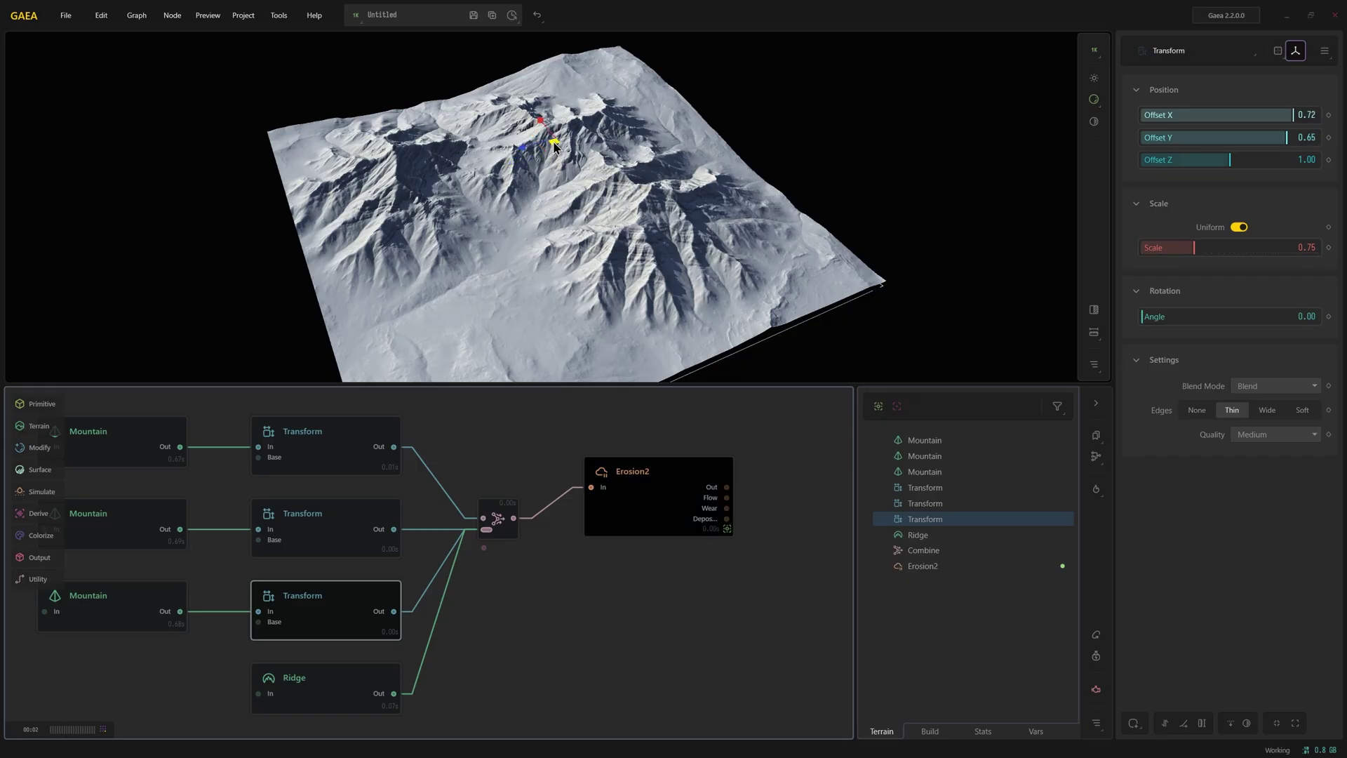
pyautogui.moveTo(555, 146)
pyautogui.mouseDown()
pyautogui.moveTo(482, 254)
pyautogui.moveTo(456, 254)
pyautogui.mouseUp()
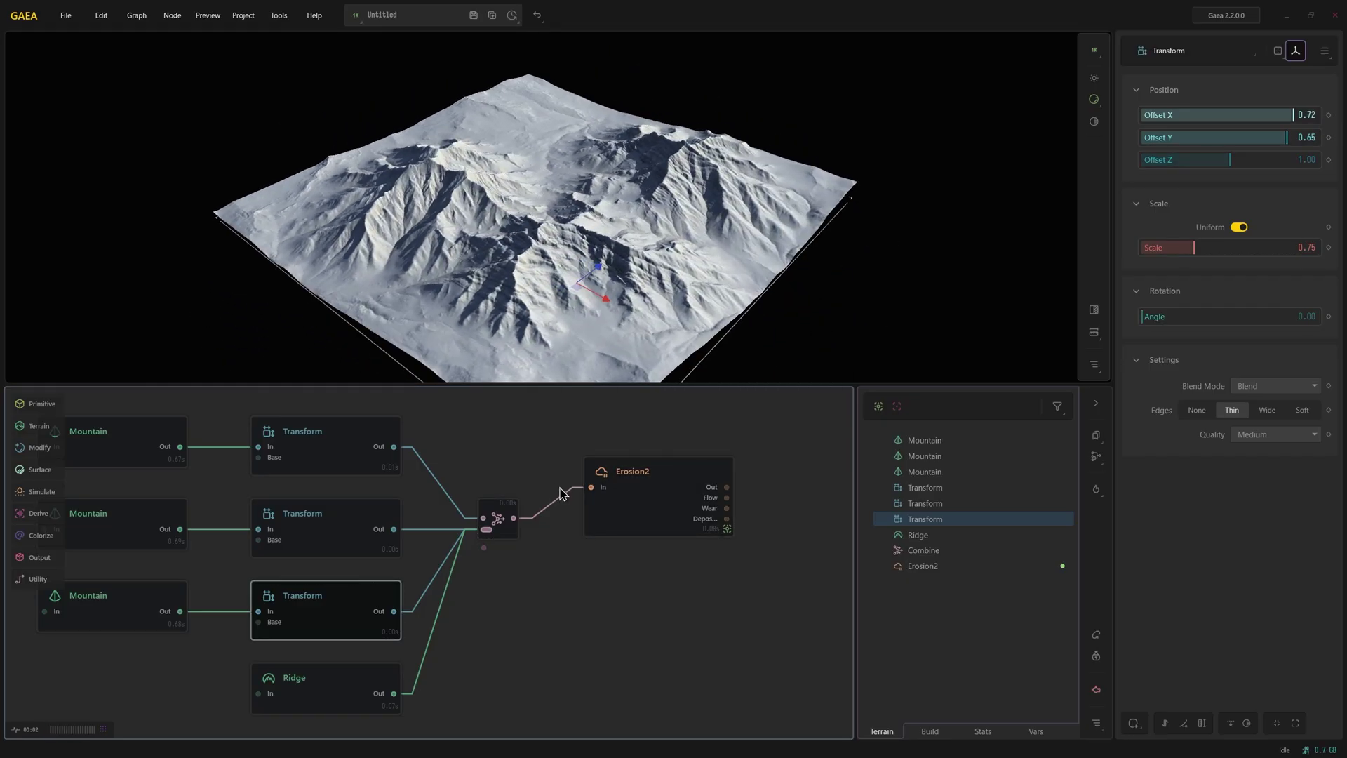
pyautogui.moveTo(536, 356)
pyautogui.mouseDown()
pyautogui.moveTo(567, 312)
pyautogui.moveTo(662, 313)
pyautogui.moveTo(644, 336)
pyautogui.moveTo(570, 363)
pyautogui.mouseUp()
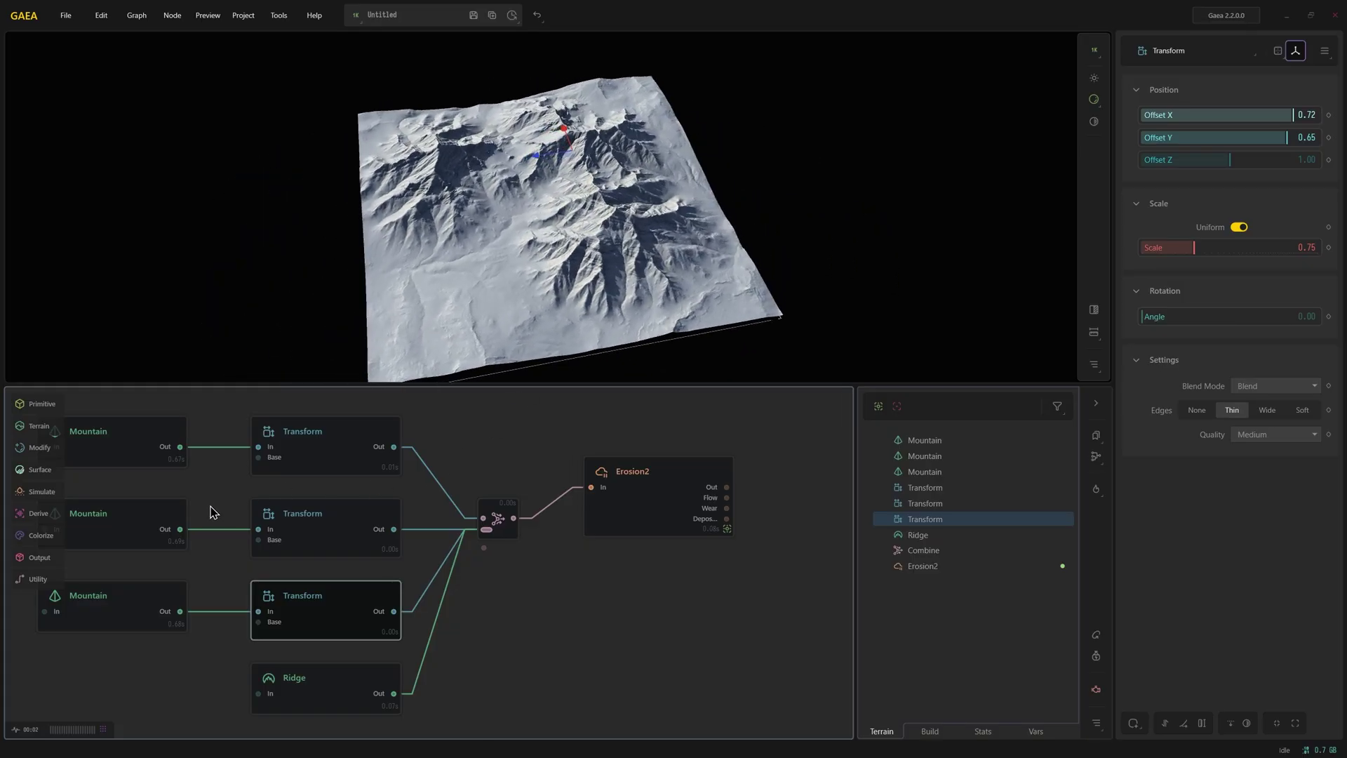
pyautogui.click(623, 521)
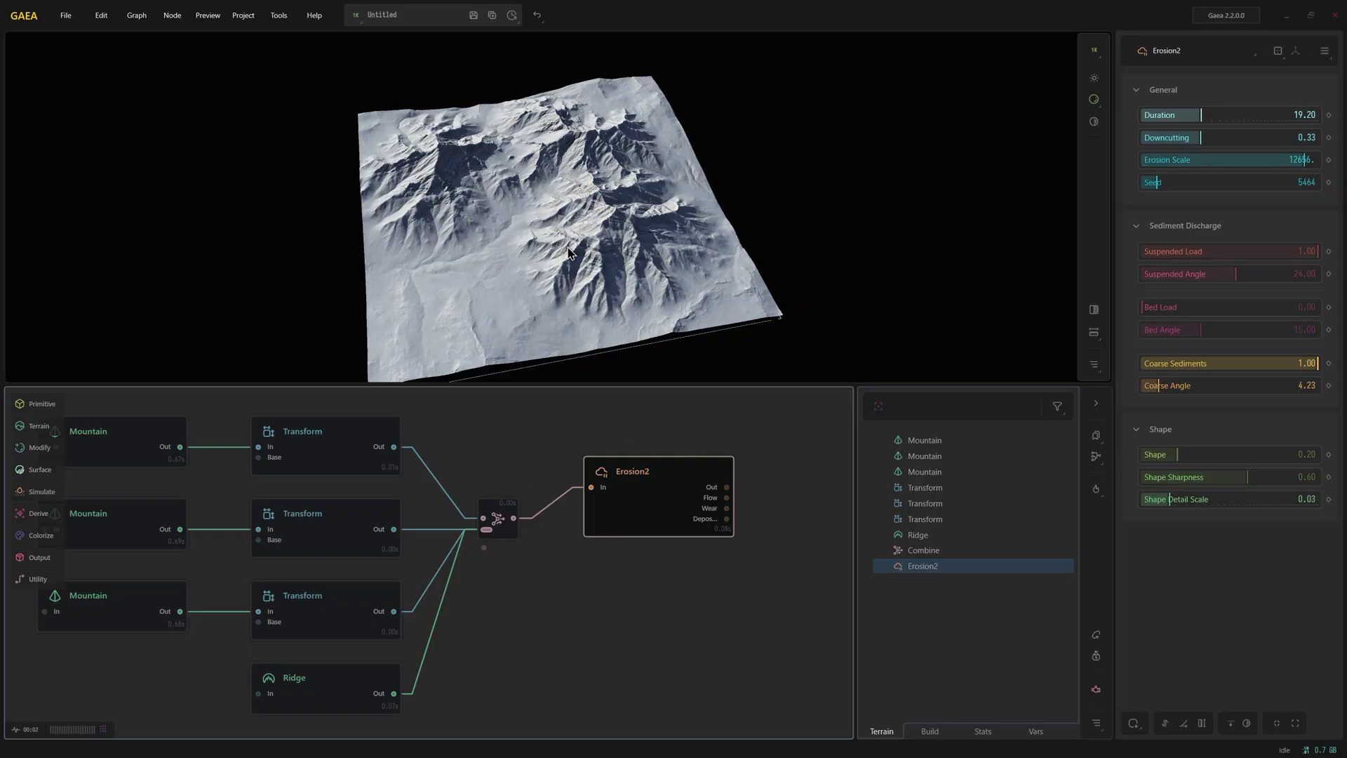
# Step: Preview the Strata-style middle Mountain node on its own
pyautogui.moveTo(62, 630)
pyautogui.mouseDown(button='middle')
pyautogui.moveTo(340, 572)
pyautogui.moveTo(391, 542)
pyautogui.mouseUp(button='middle')
pyautogui.click(390, 542)
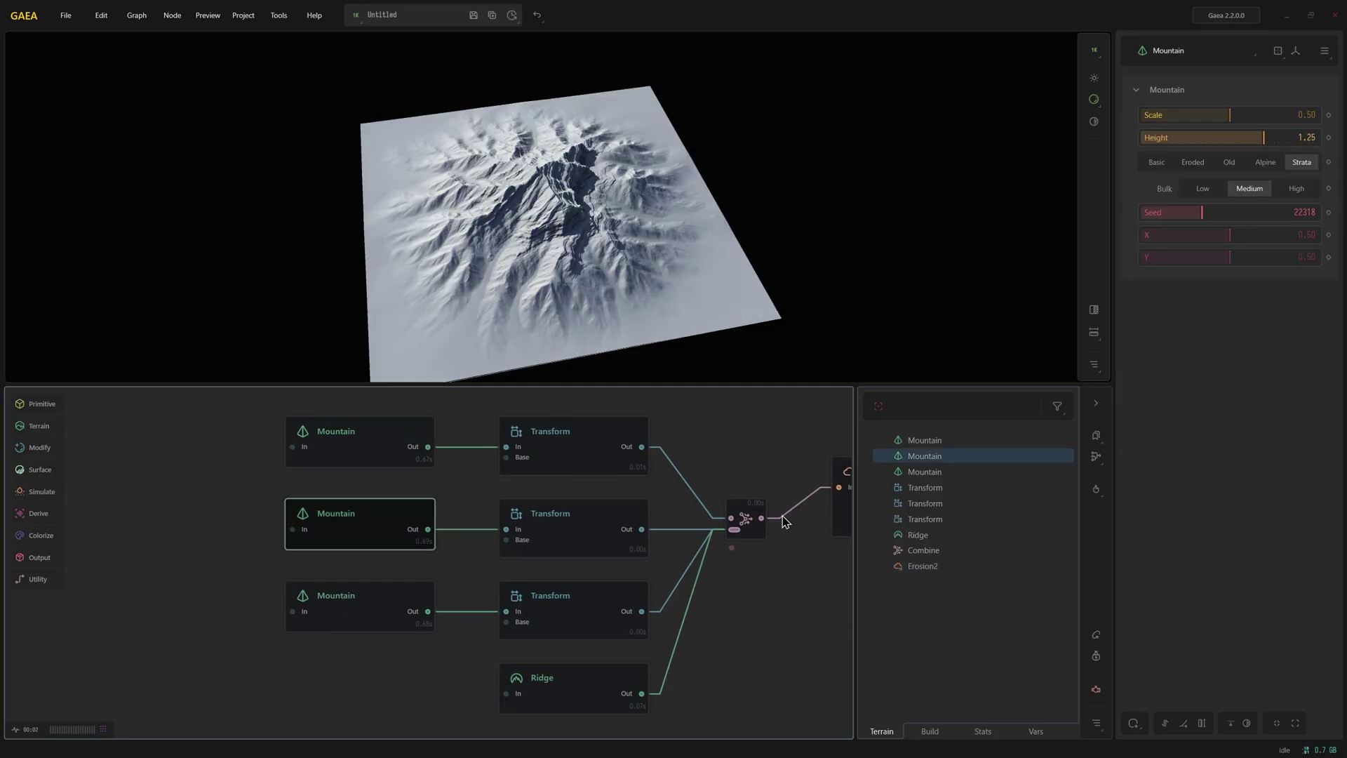
pyautogui.moveTo(782, 520); pyautogui.dragTo(541, 533, button='middle')
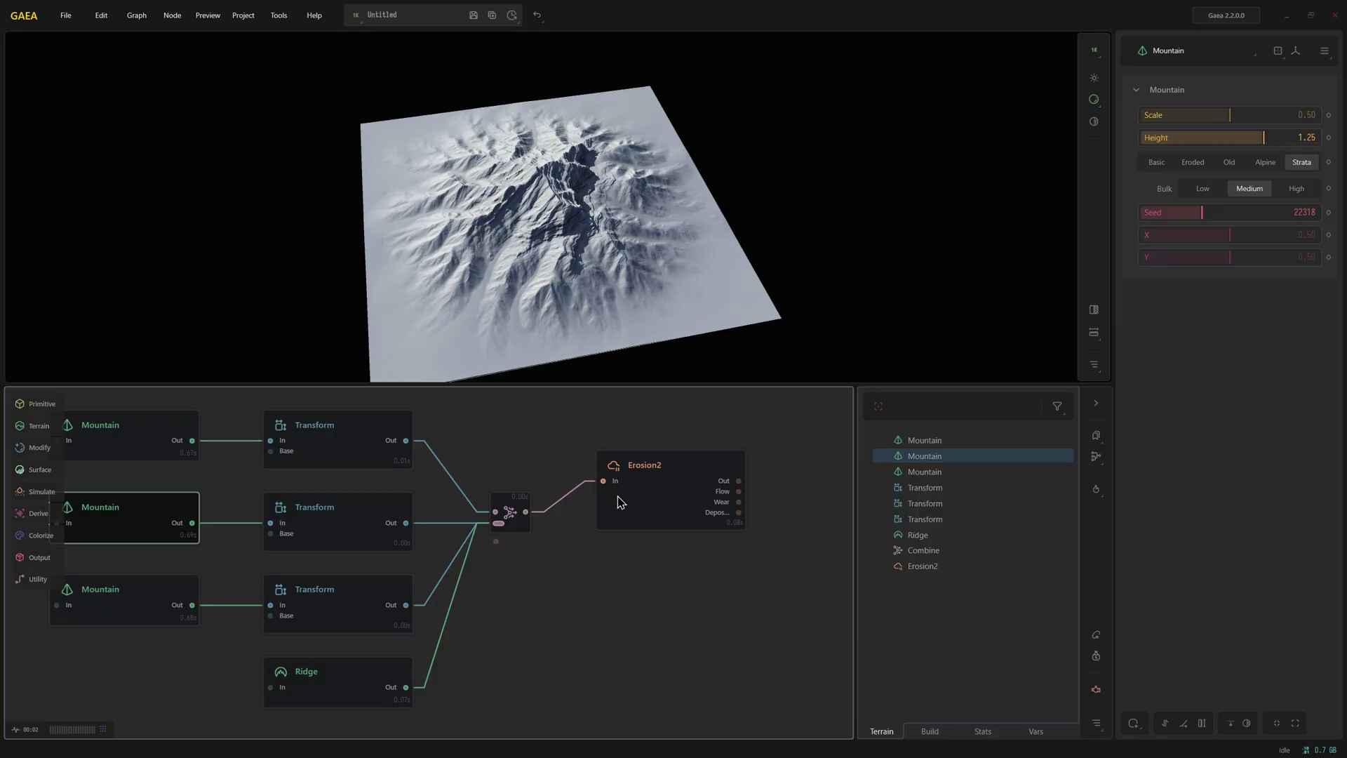
# Step: Show Erosion2's output and lower the camera to a ground-level angle across the valley
pyautogui.click(711, 497)
pyautogui.moveTo(710, 497); pyautogui.dragTo(554, 491, button='middle')
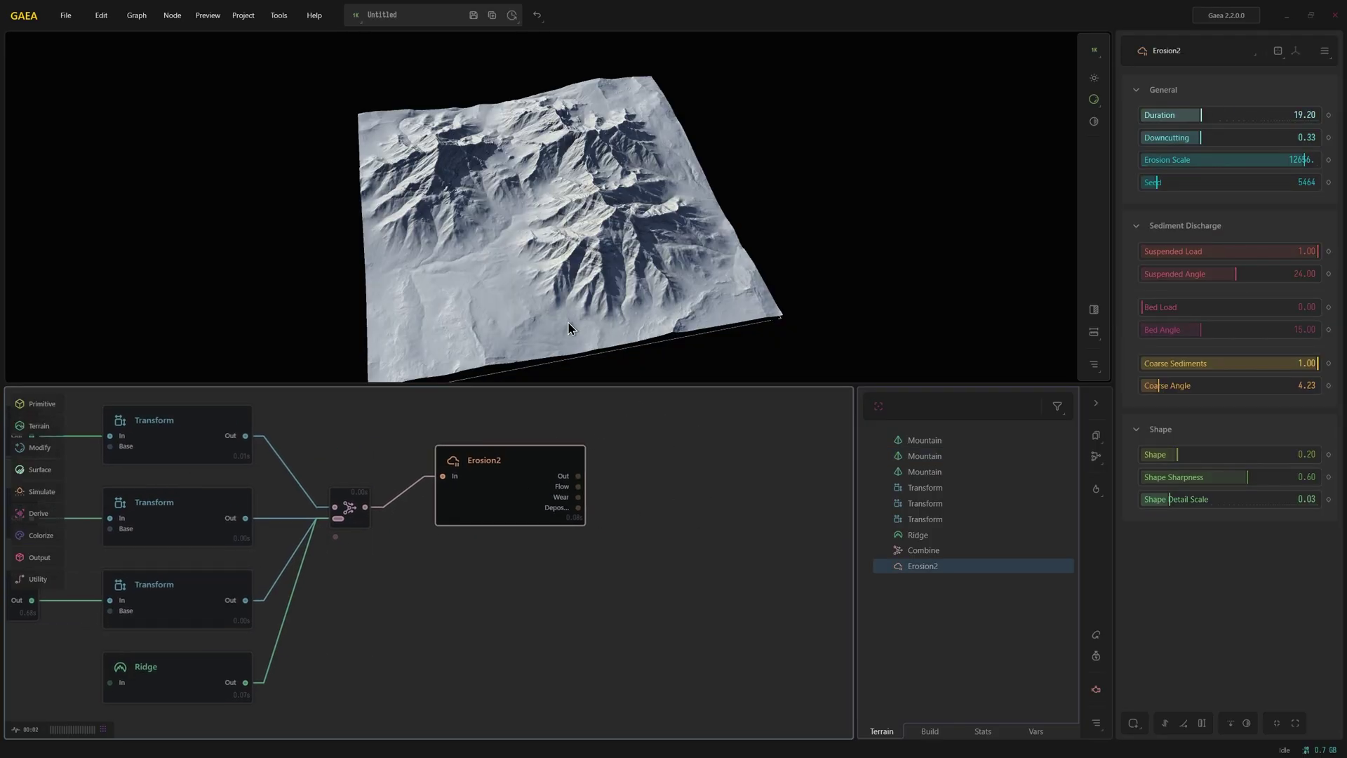
pyautogui.moveTo(569, 318); pyautogui.dragTo(603, 200)
pyautogui.scroll(3, 602, 199)
pyautogui.scroll(3, 548, 258)
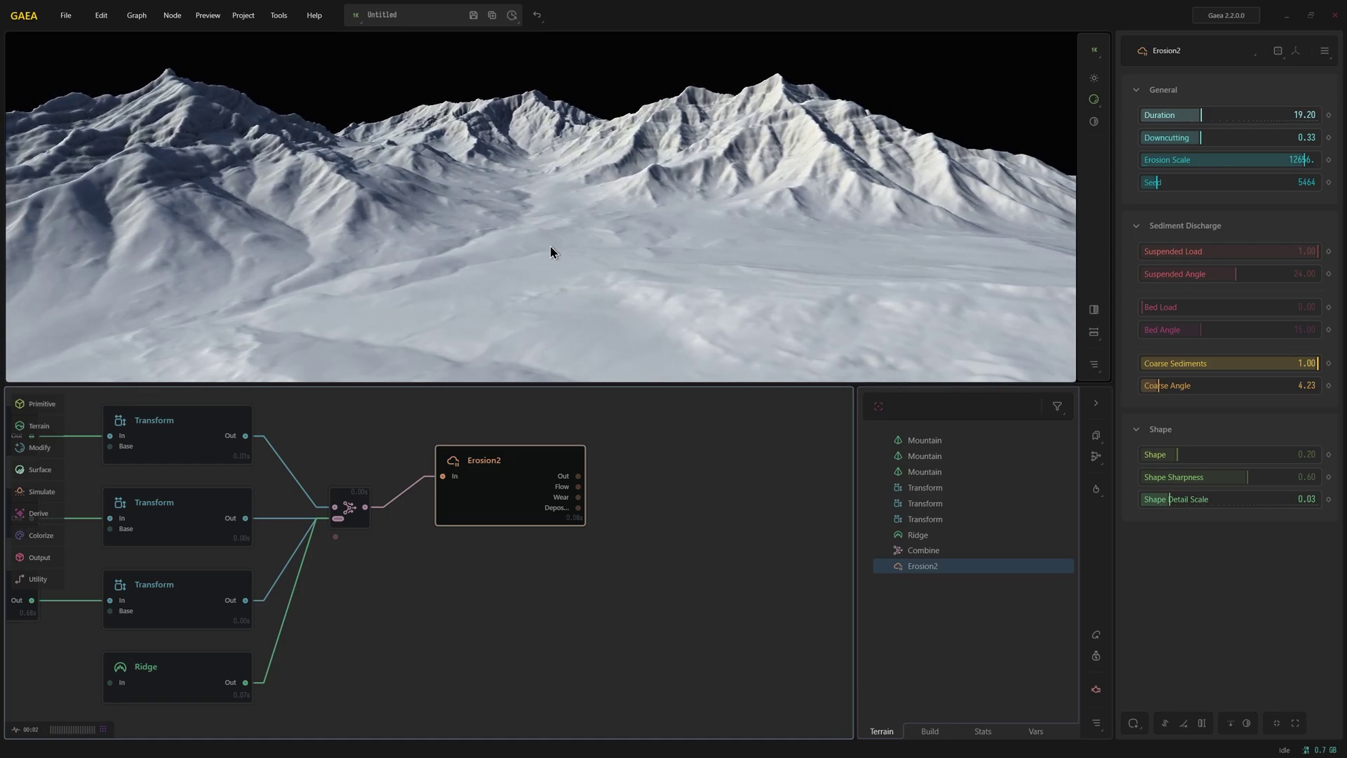
pyautogui.scroll(-2, 551, 252)
pyautogui.scroll(-2, 549, 253)
pyautogui.scroll(-1, 549, 253)
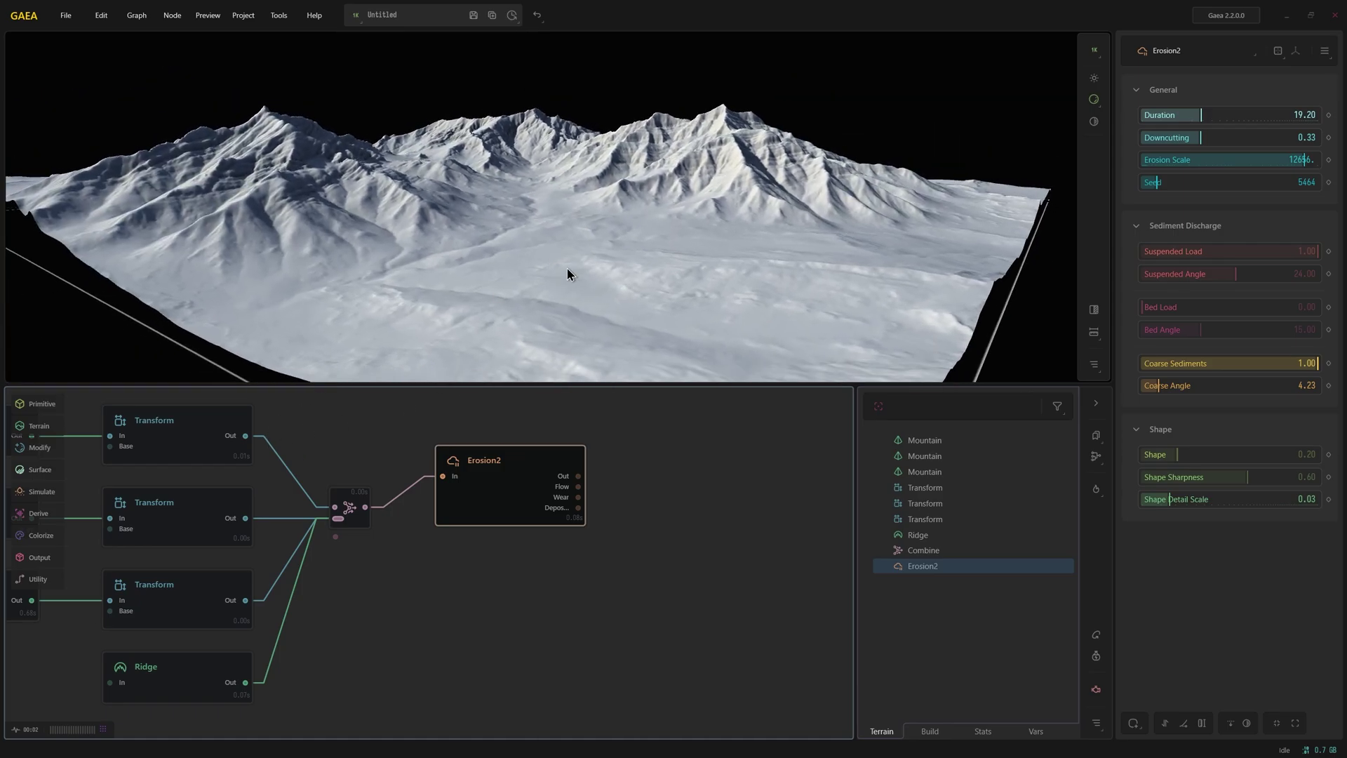
pyautogui.moveTo(567, 275)
pyautogui.mouseDown()
pyautogui.moveTo(571, 337)
pyautogui.moveTo(572, 247)
pyautogui.mouseUp()
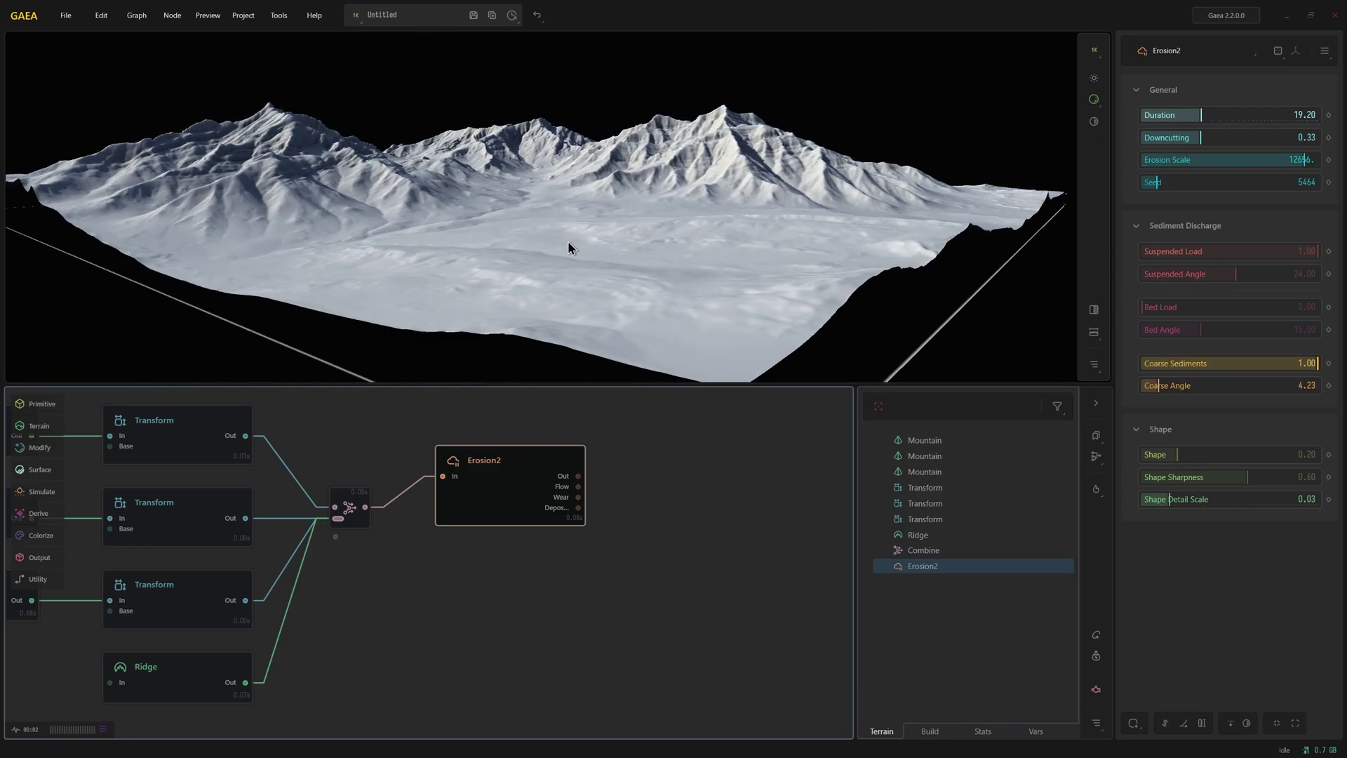
pyautogui.scroll(2, 558, 240)
pyautogui.scroll(-2, 559, 238)
pyautogui.scroll(1, 559, 241)
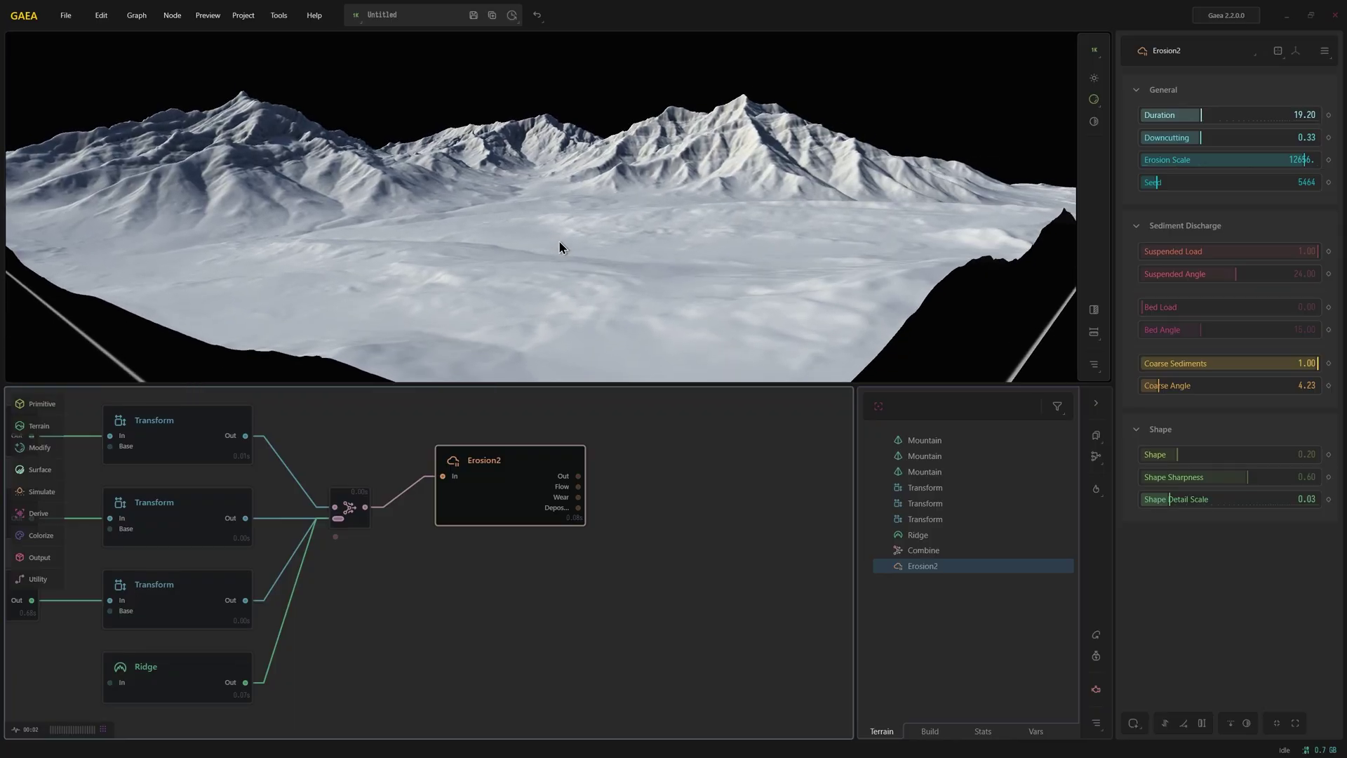
pyautogui.scroll(1, 558, 247)
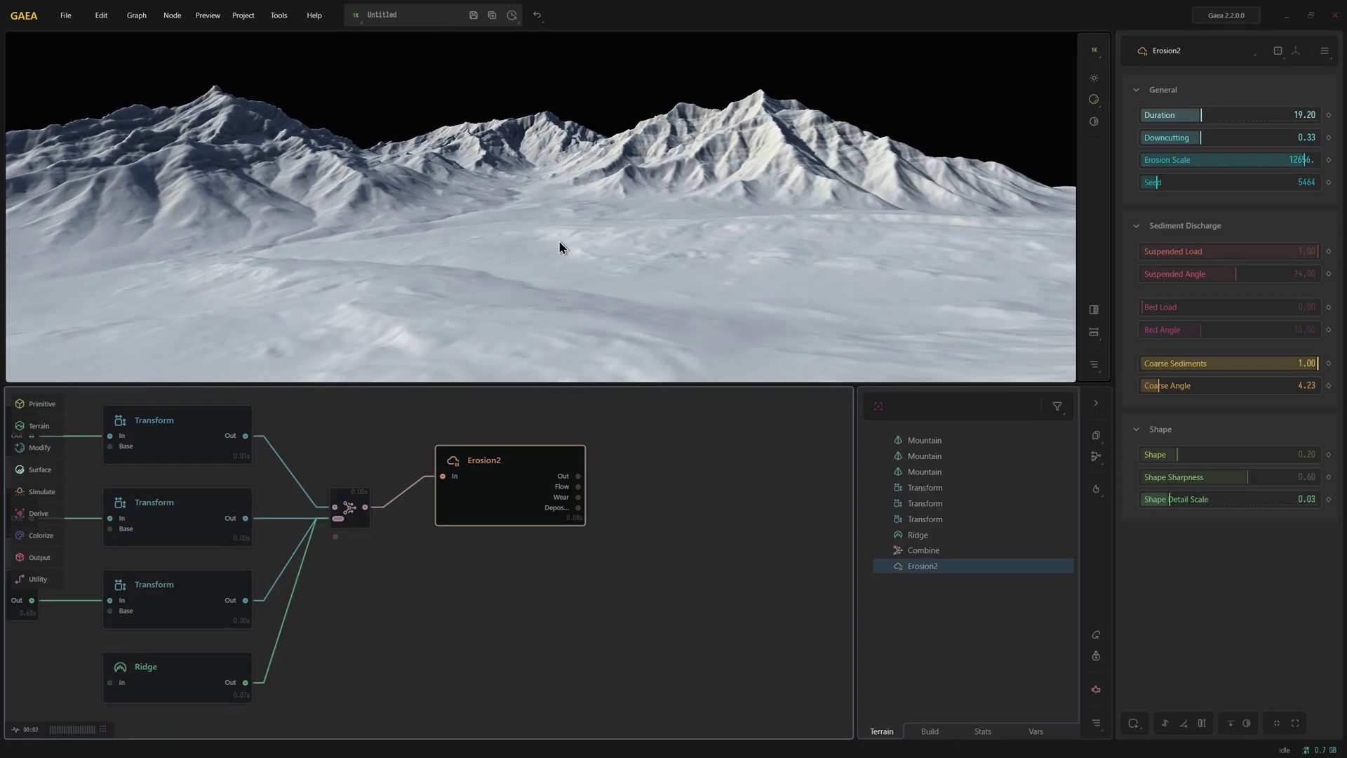
# Step: Set the Preview Resolution to 4096 × 4096 and nudge the ground-level view
pyautogui.click(357, 16)
pyautogui.click(364, 103)
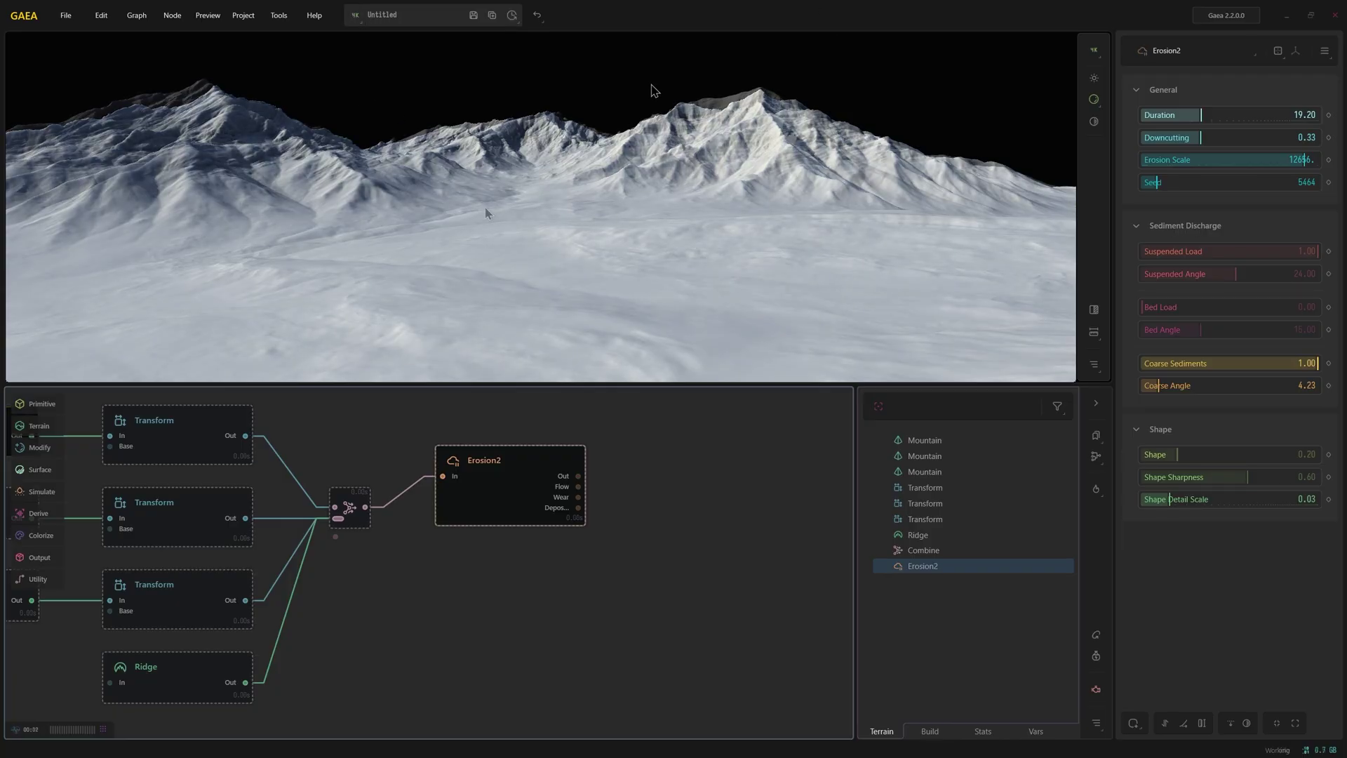
pyautogui.moveTo(483, 206); pyautogui.dragTo(485, 208)
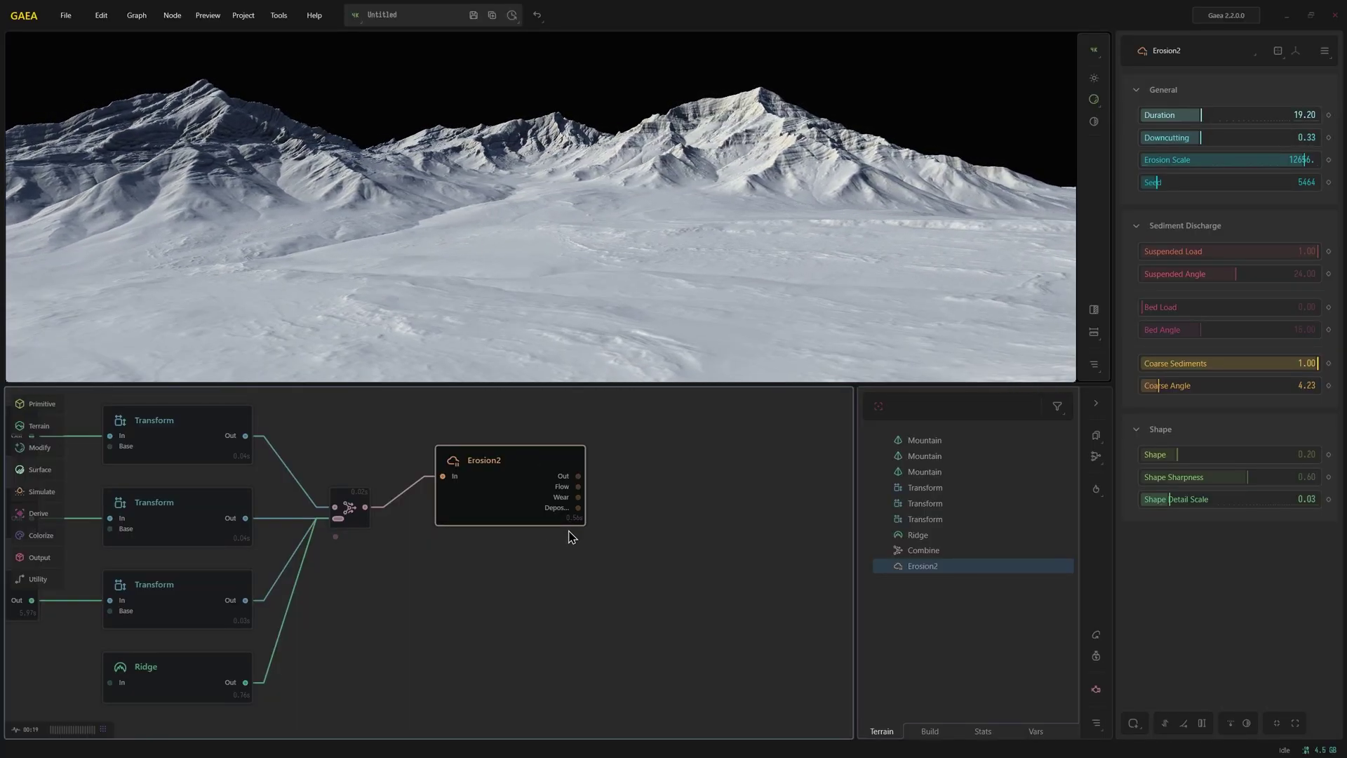
# Step: Add a SatMap after Erosion2 and choose rock preset 409 after trying 410
pyautogui.moveTo(578, 476); pyautogui.dragTo(617, 480)
pyautogui.write('sa')
pyautogui.click(651, 515)
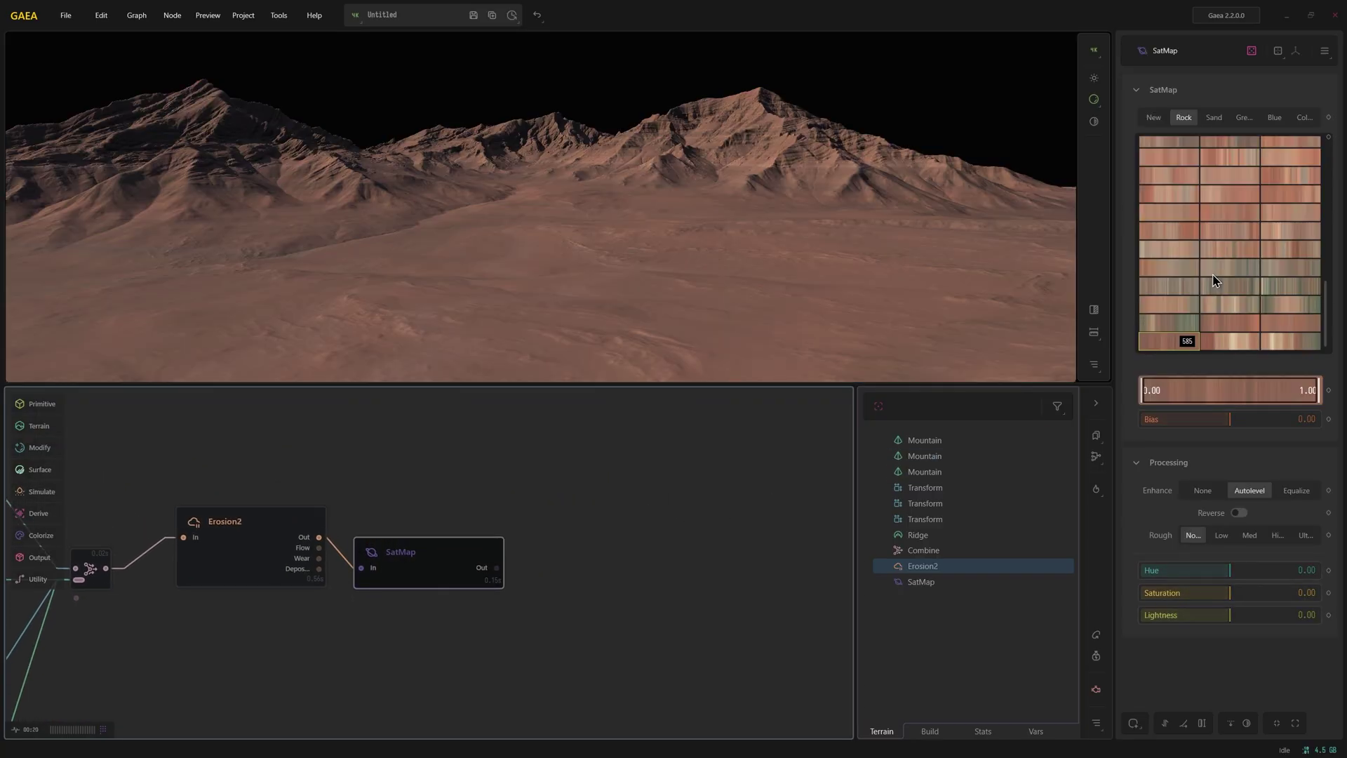
pyautogui.scroll(2, 1213, 274)
pyautogui.scroll(2, 1241, 273)
pyautogui.scroll(2, 1273, 272)
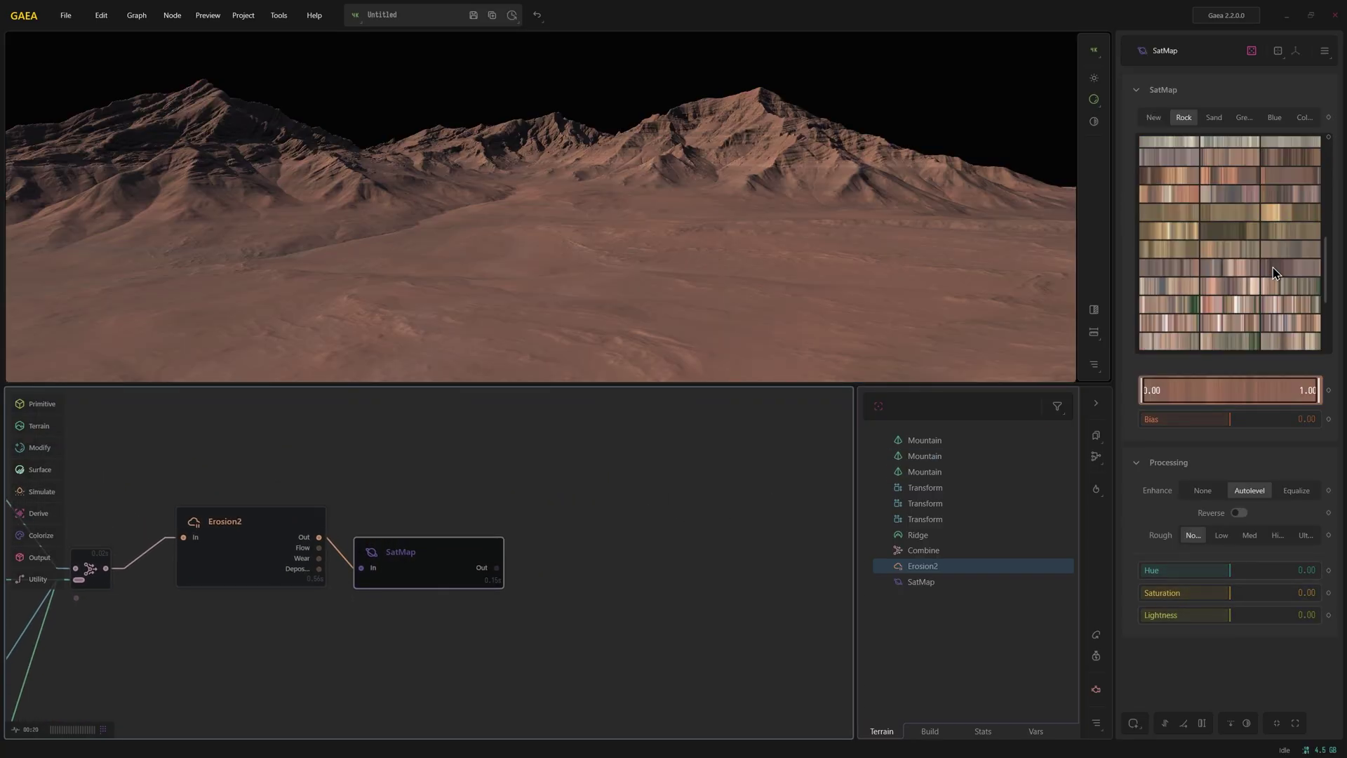
pyautogui.click(1281, 326)
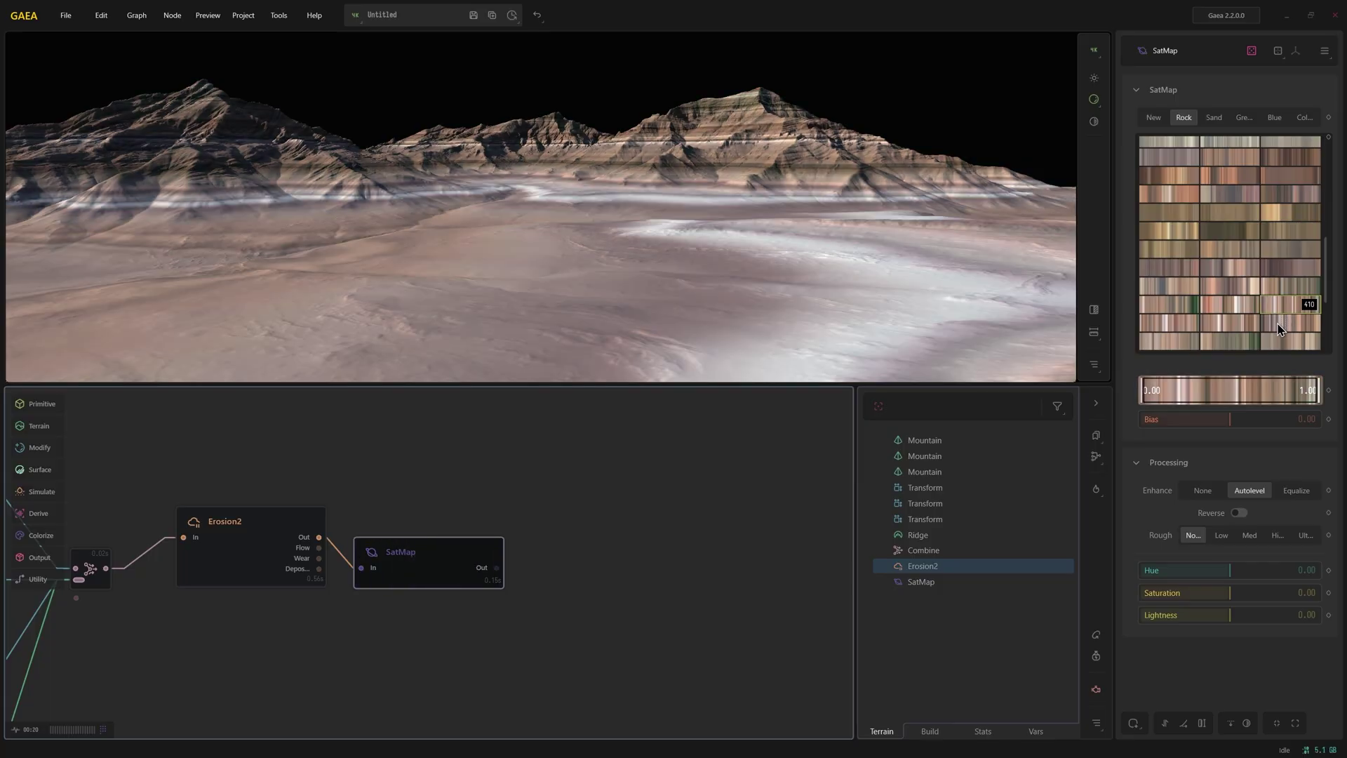
pyautogui.click(1240, 313)
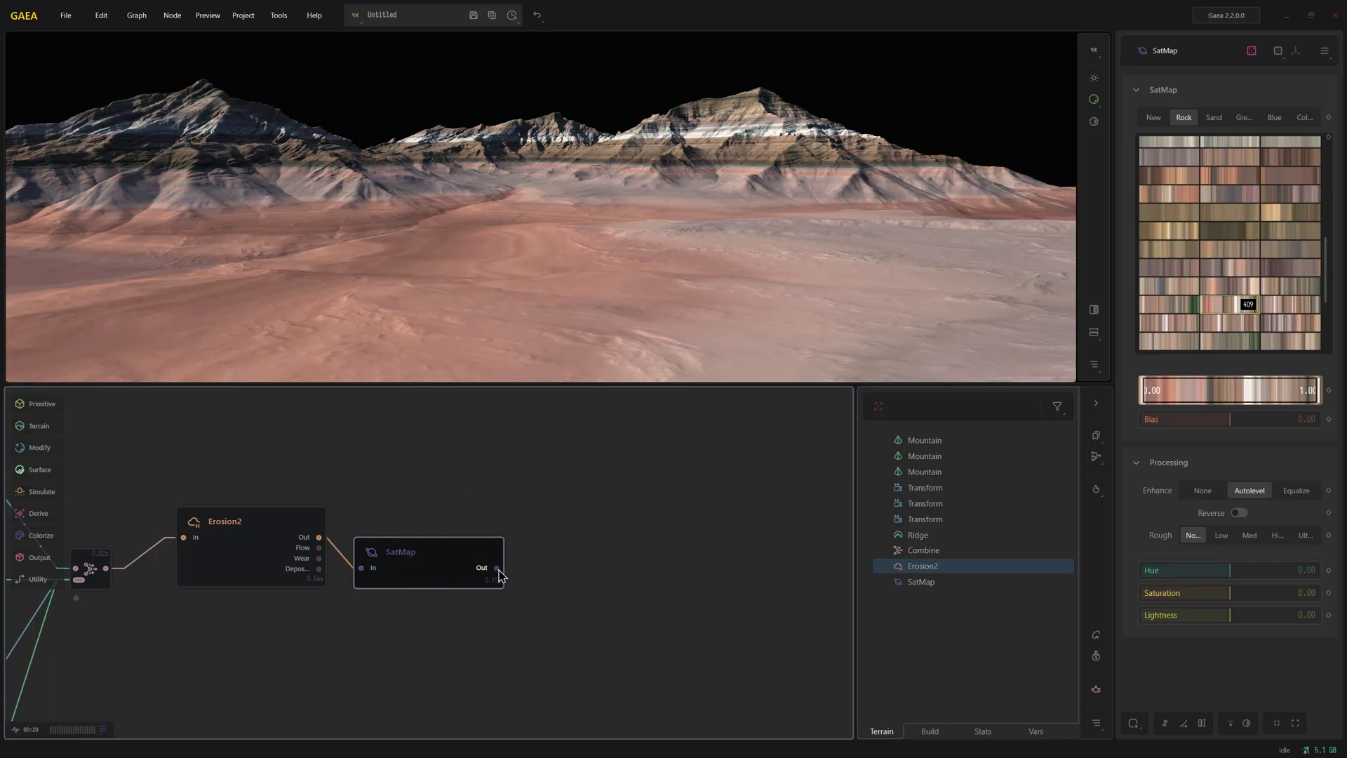
pyautogui.moveTo(499, 573); pyautogui.dragTo(551, 532)
pyautogui.write('color')
# Step: Add ColorErosion: Transport Distance, Sediment Density, Blend near max, Color Hold 0.95, Flow Volume 0.20
pyautogui.click(571, 564)
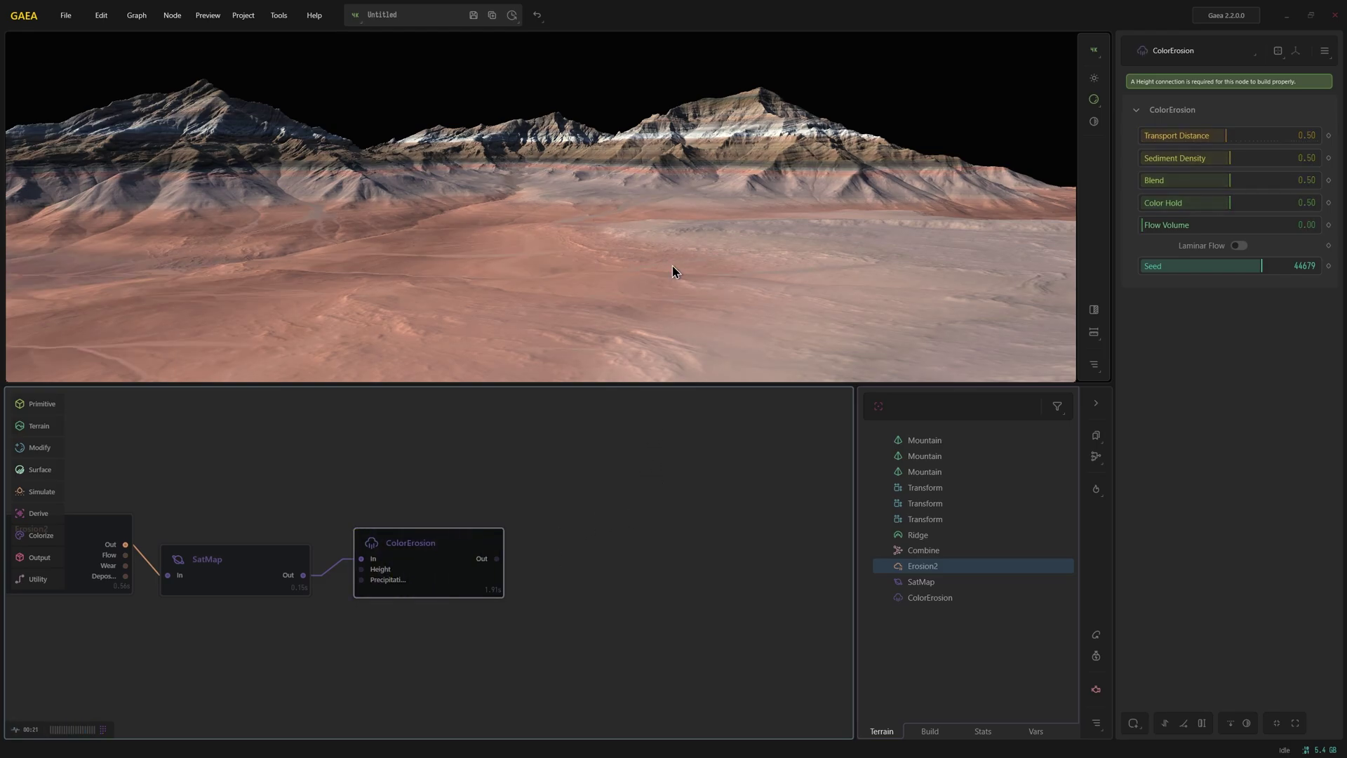
pyautogui.click(1317, 158)
pyautogui.click(1315, 135)
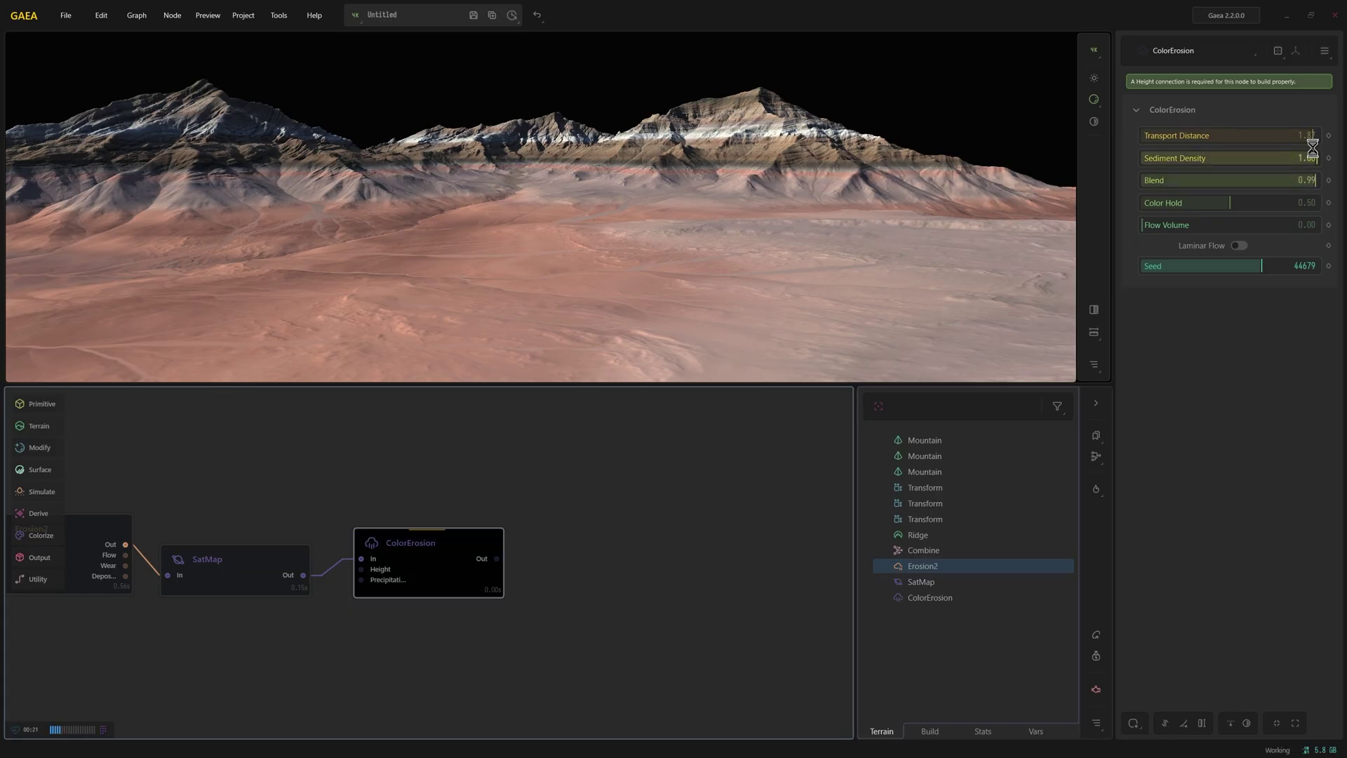
pyautogui.click(1309, 203)
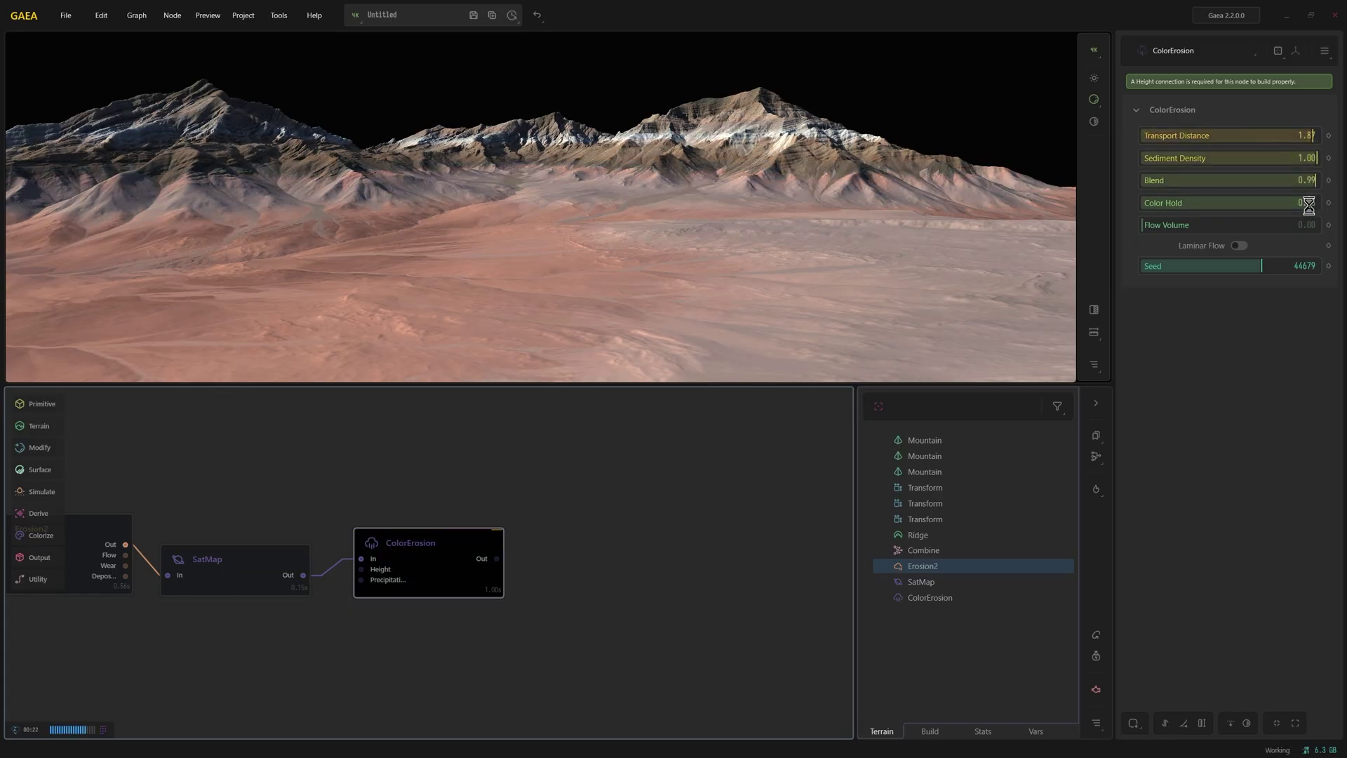
pyautogui.click(1177, 225)
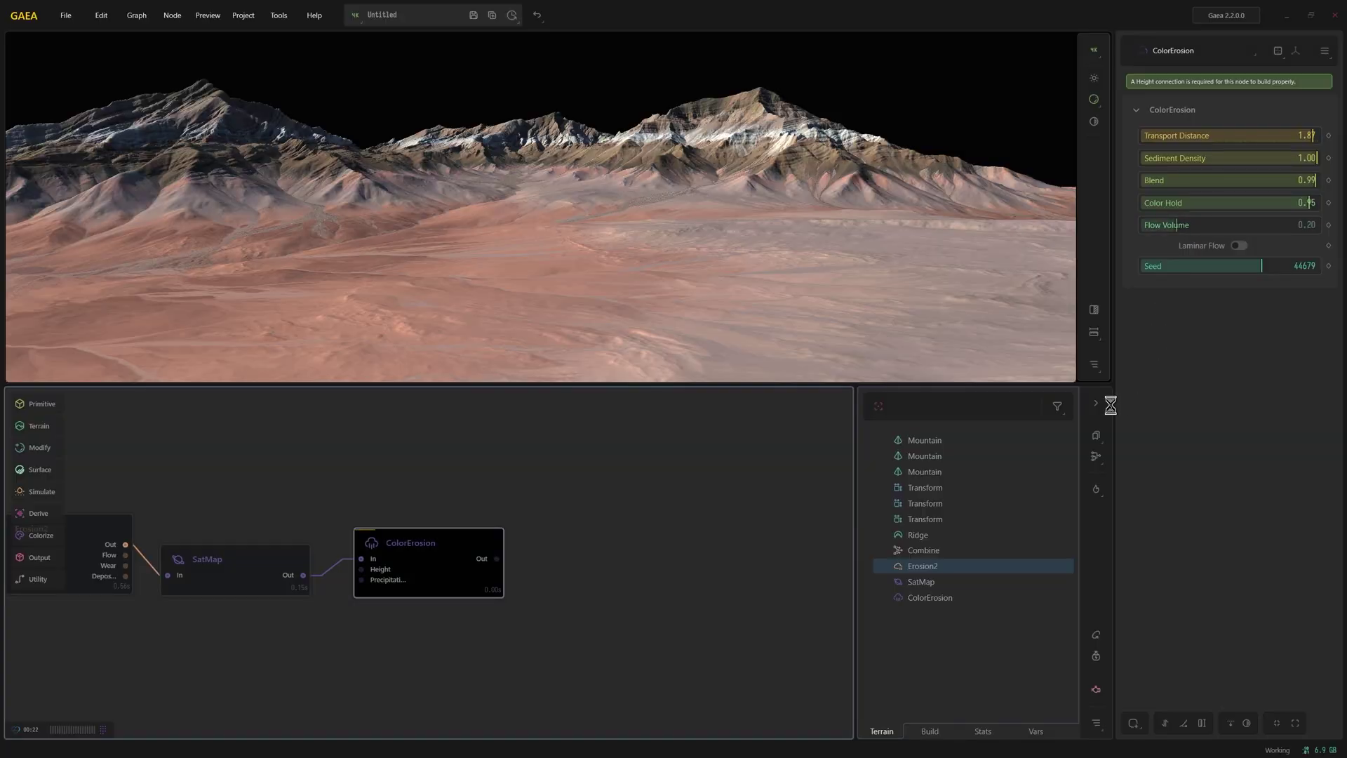
pyautogui.moveTo(553, 341)
pyautogui.mouseDown()
pyautogui.moveTo(488, 315)
pyautogui.moveTo(507, 339)
pyautogui.moveTo(497, 317)
pyautogui.mouseUp()
pyautogui.scroll(3, 498, 316)
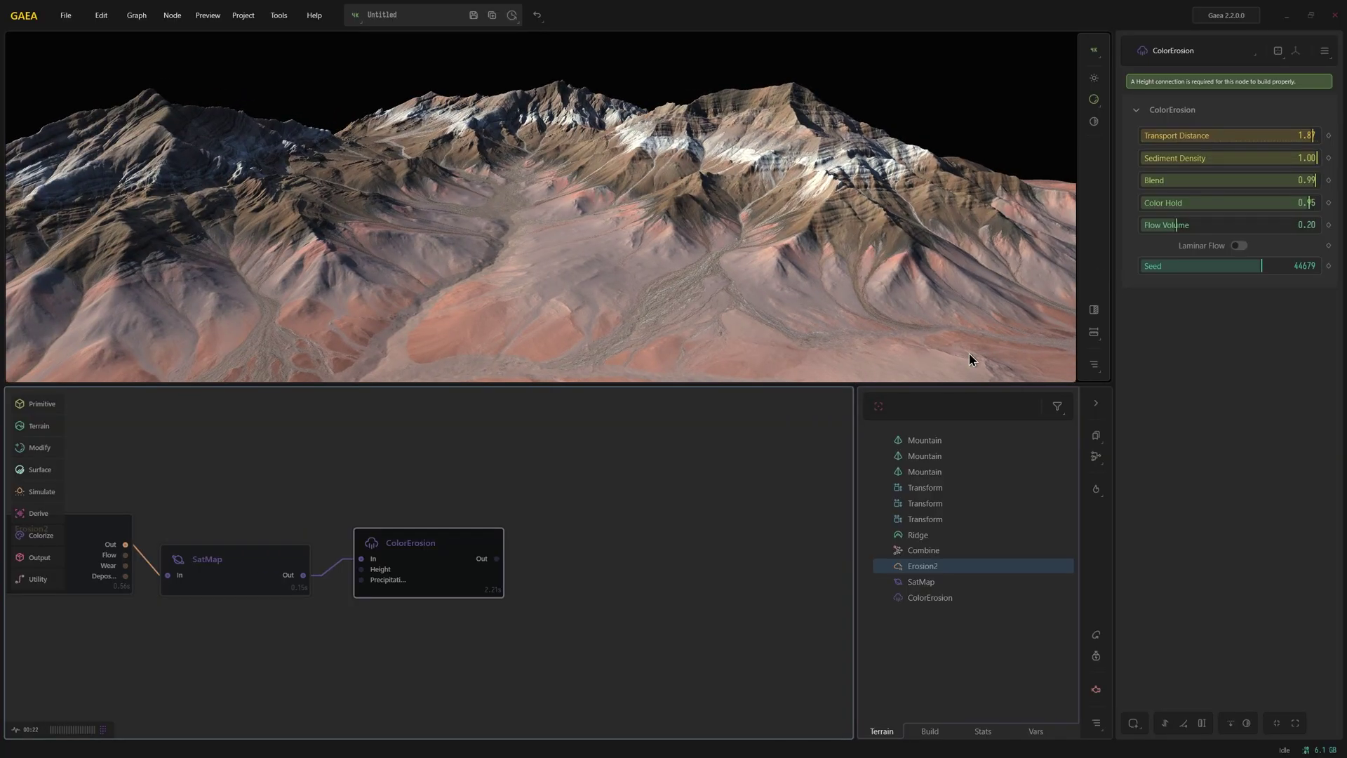
# Step: Set the SatMap's Processing Rough option to Med, then view the ColorErosion result
pyautogui.click(285, 571)
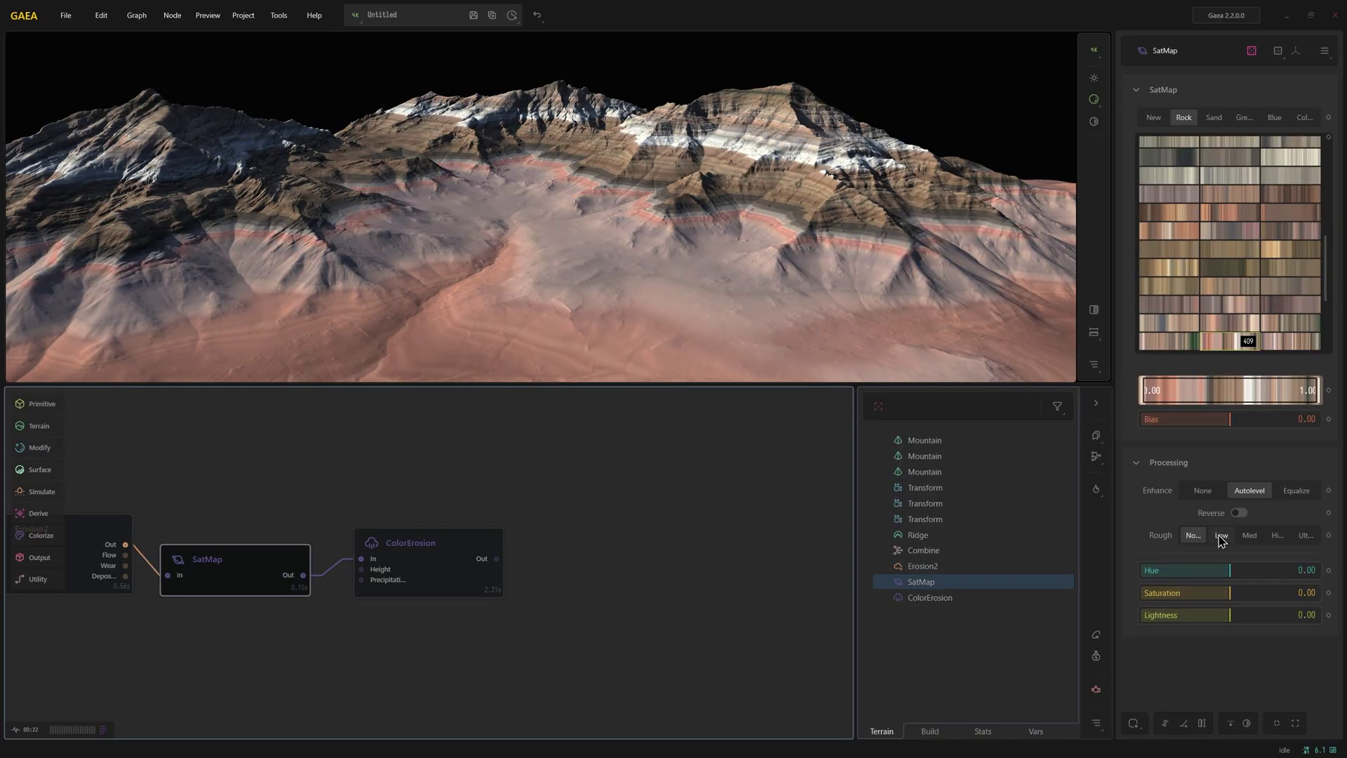
pyautogui.click(1249, 534)
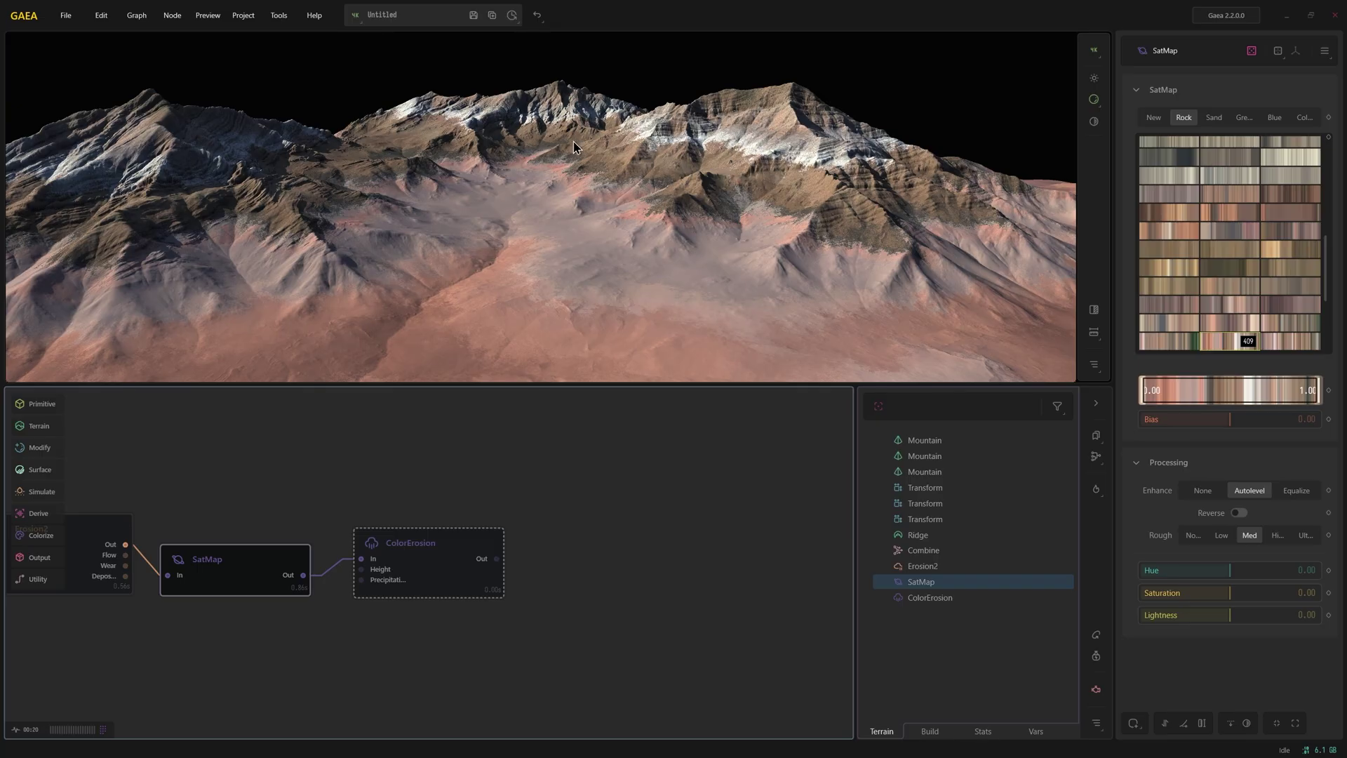
pyautogui.click(452, 543)
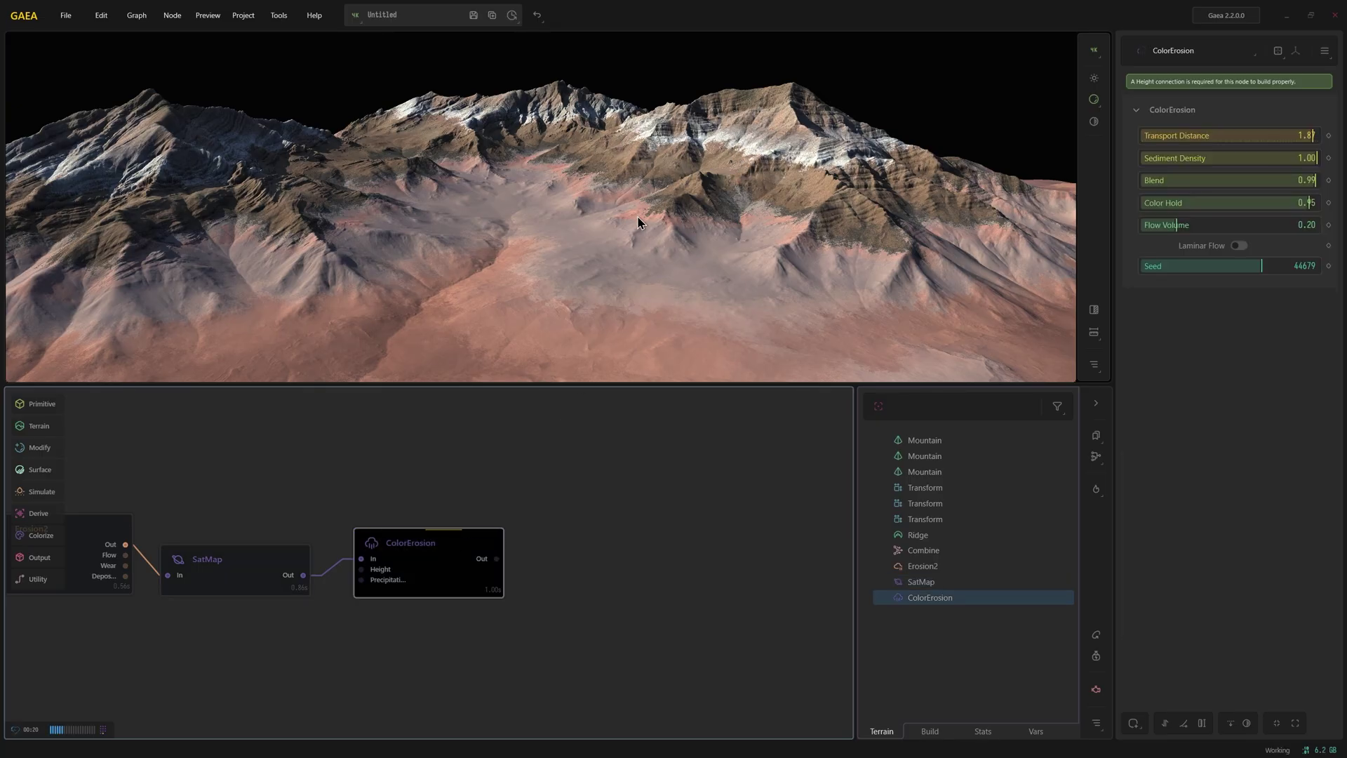